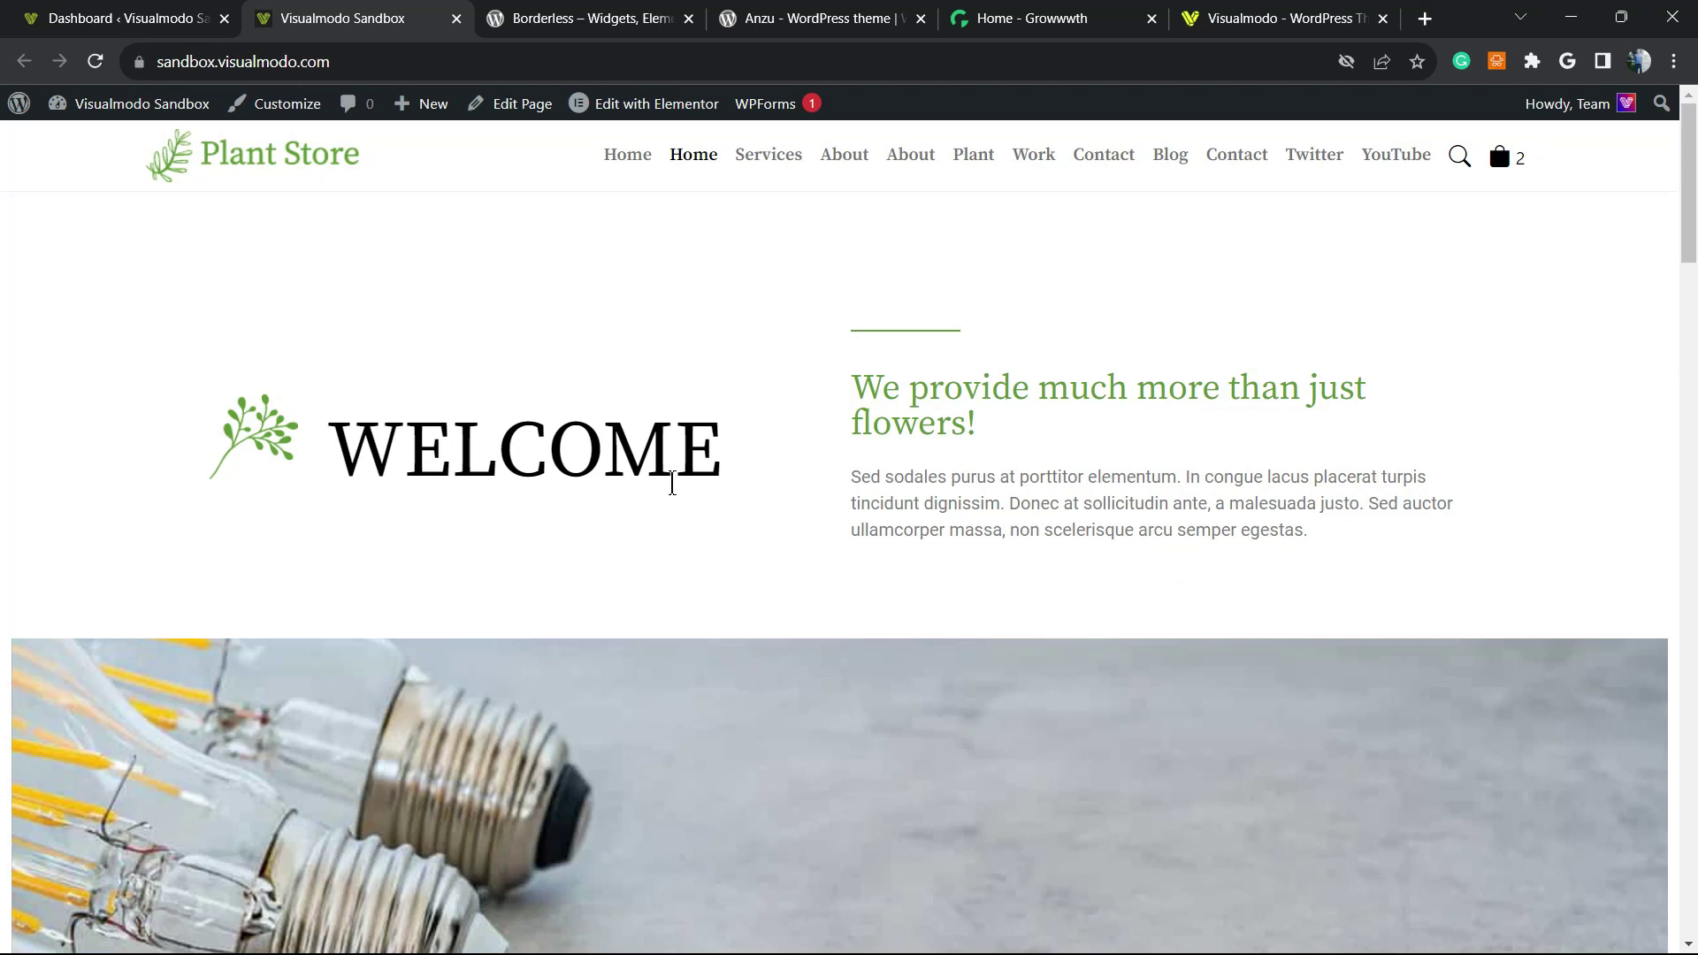
Step: Go from the site to the admin dashboard and open Plugins > Add New
scroll(681, 470, down, 20)
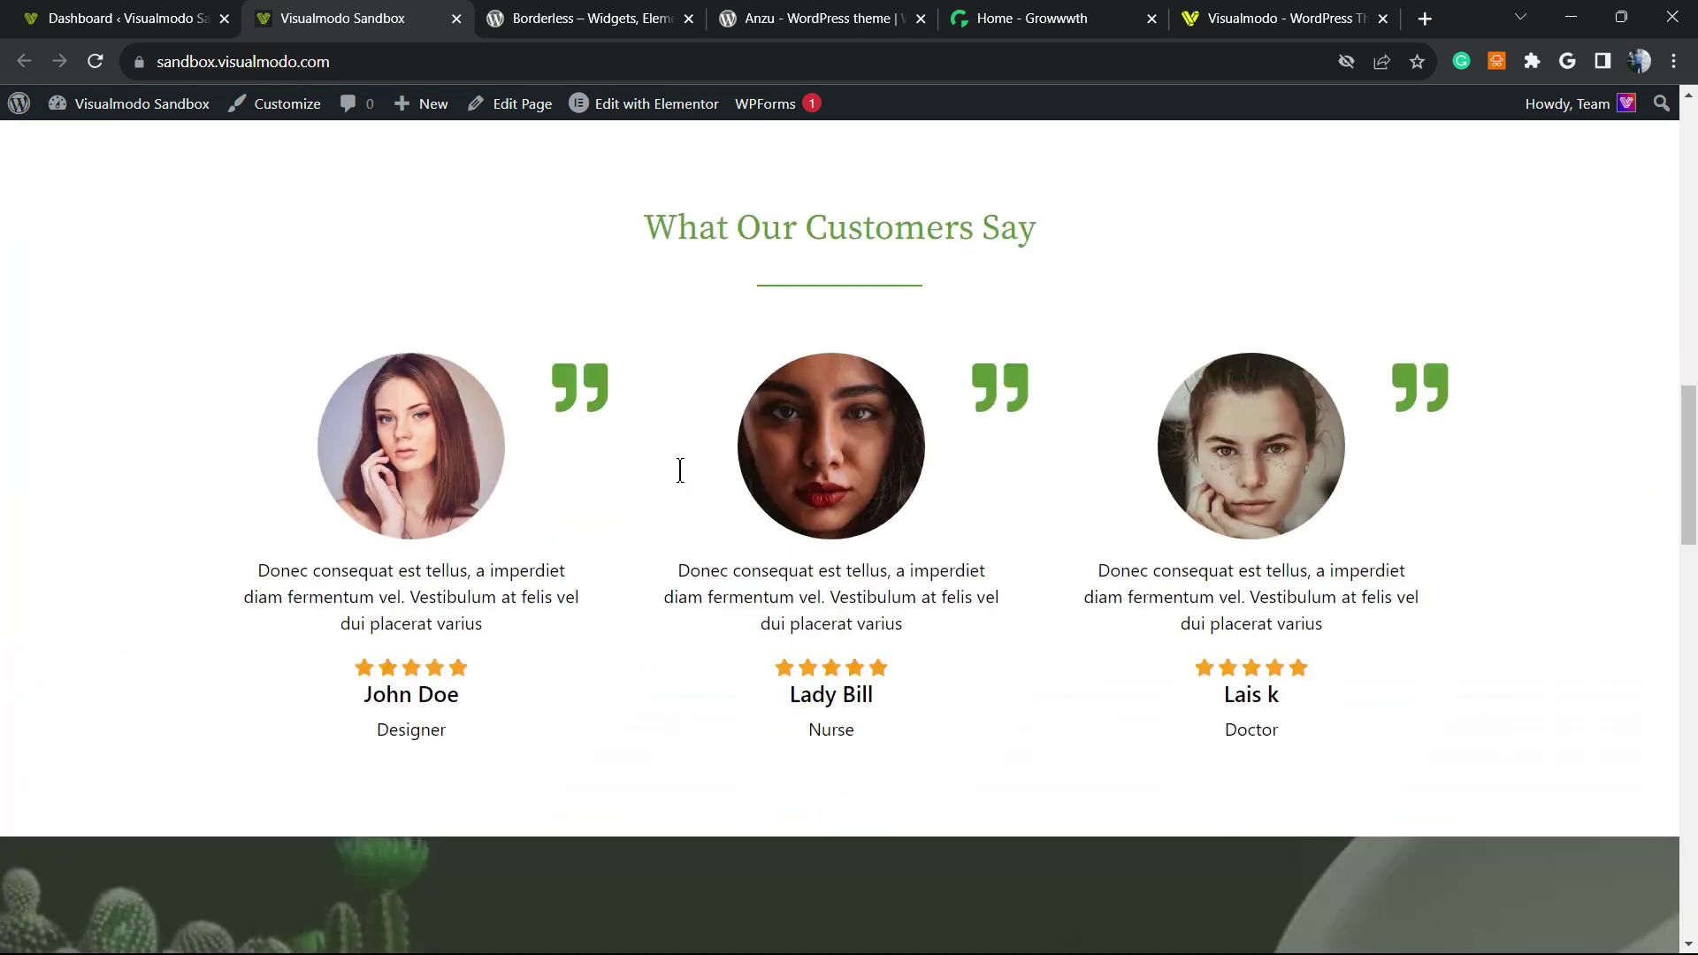
scroll(681, 471, down, 15)
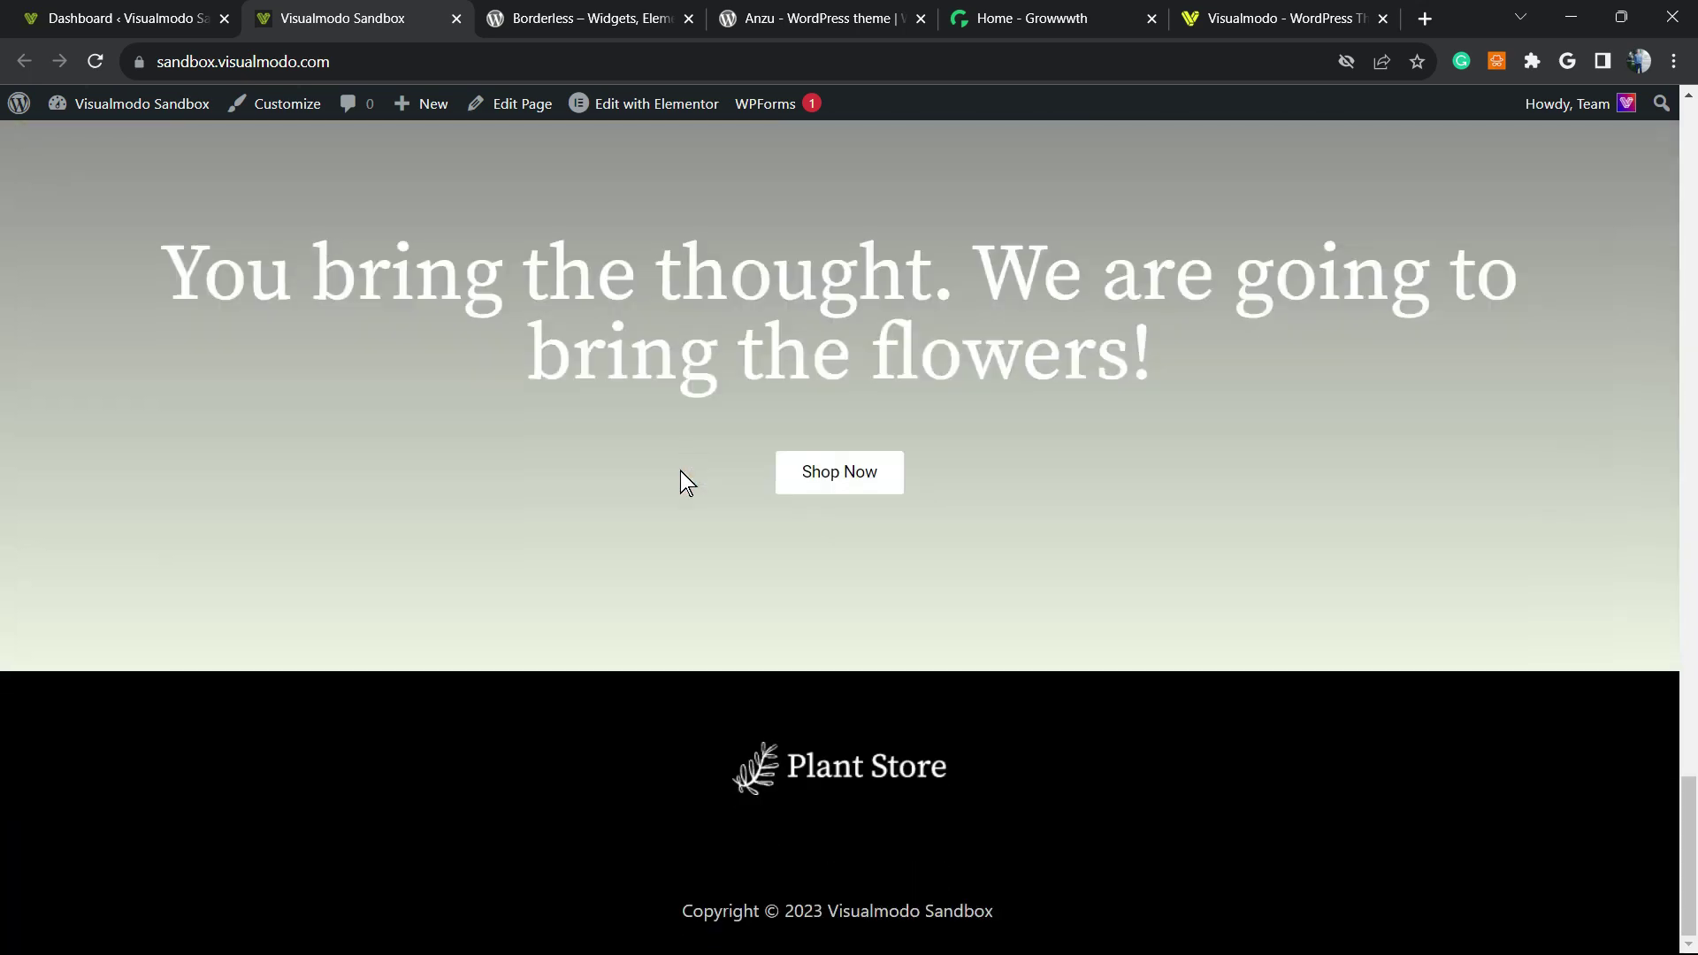
scroll(681, 470, up, 20)
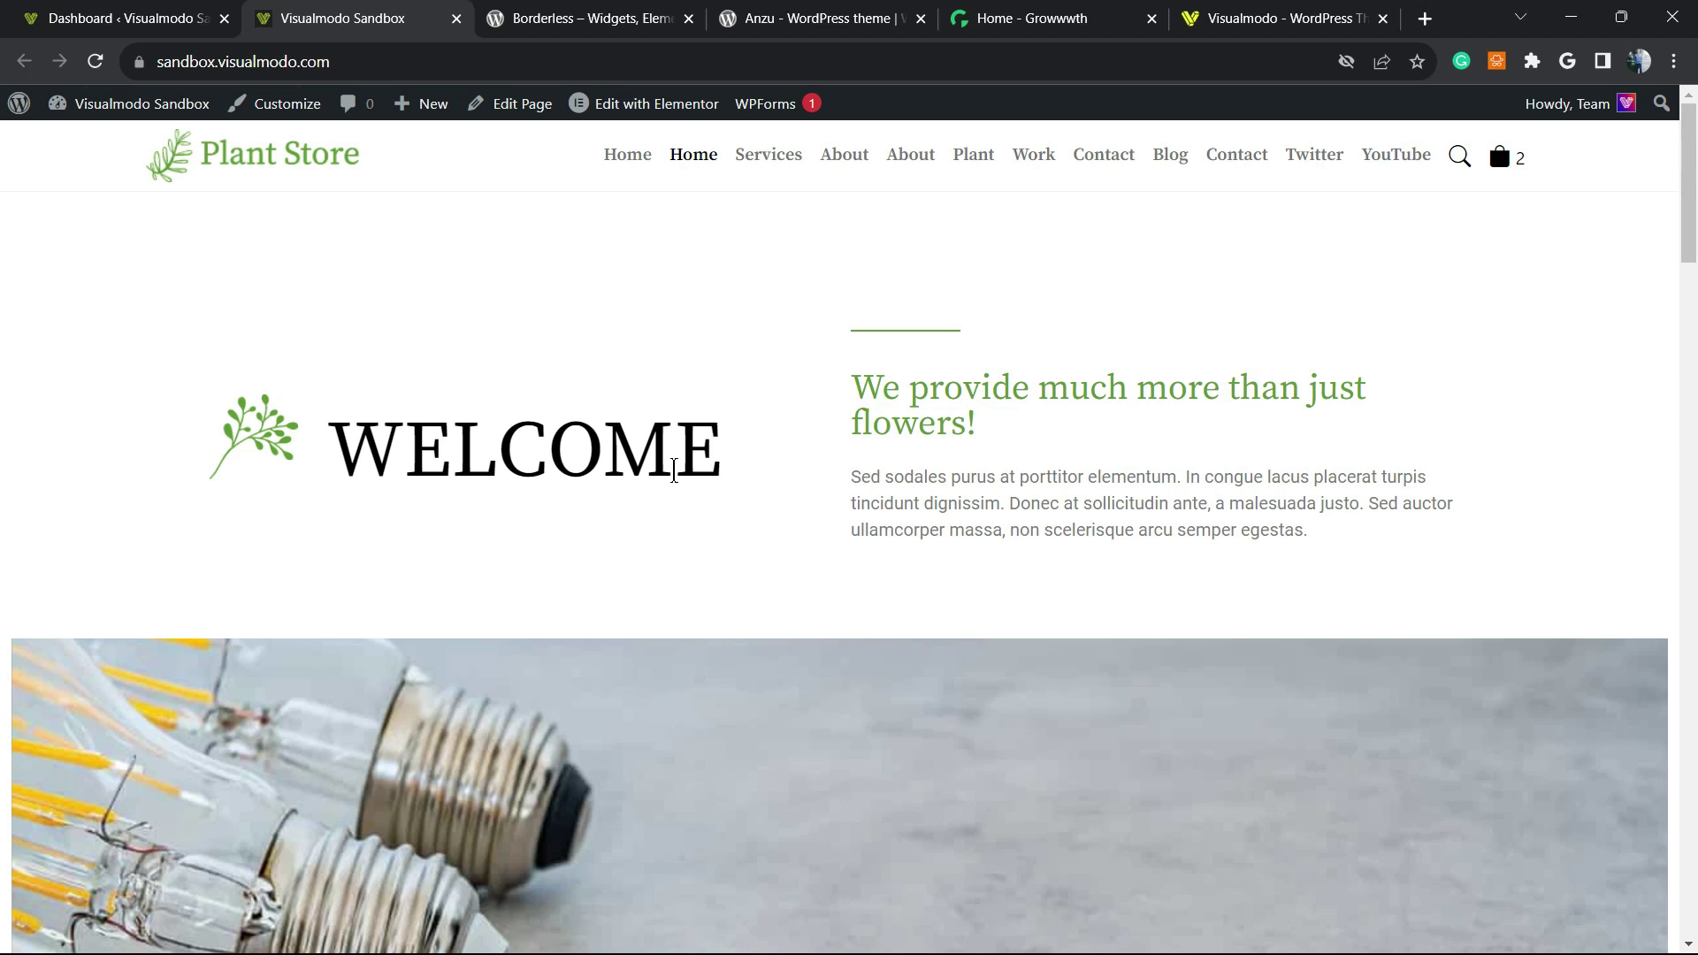
scroll(674, 470, down, 20)
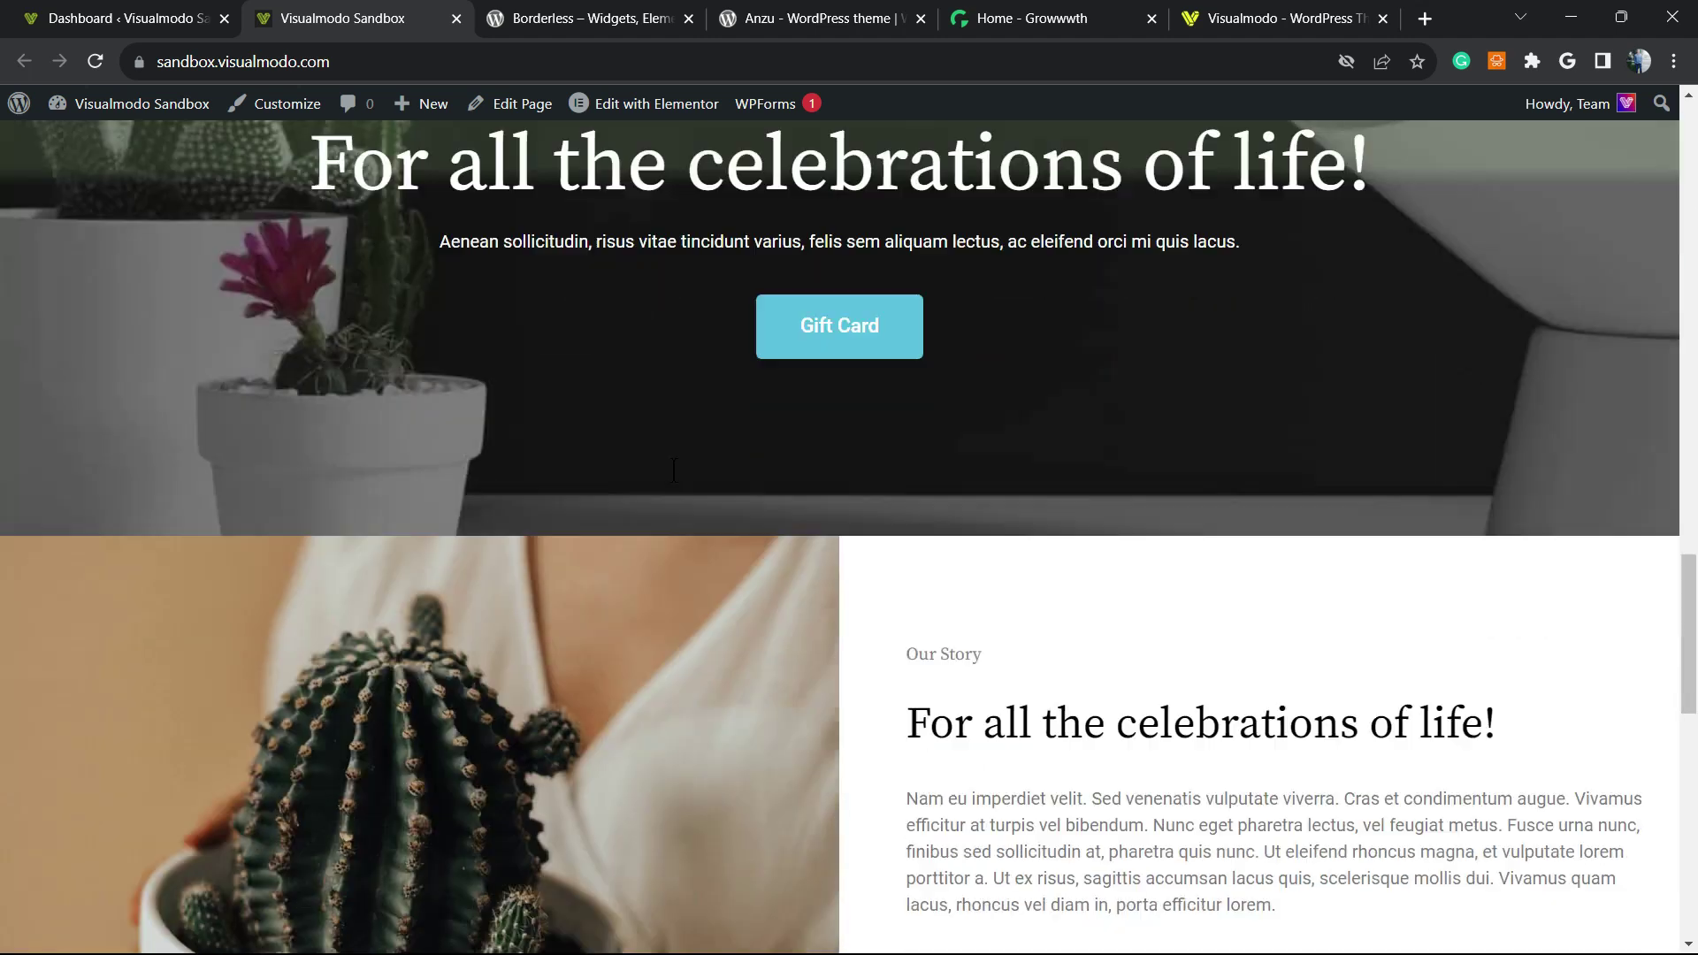
scroll(674, 470, down, 2)
scroll(674, 470, up, 20)
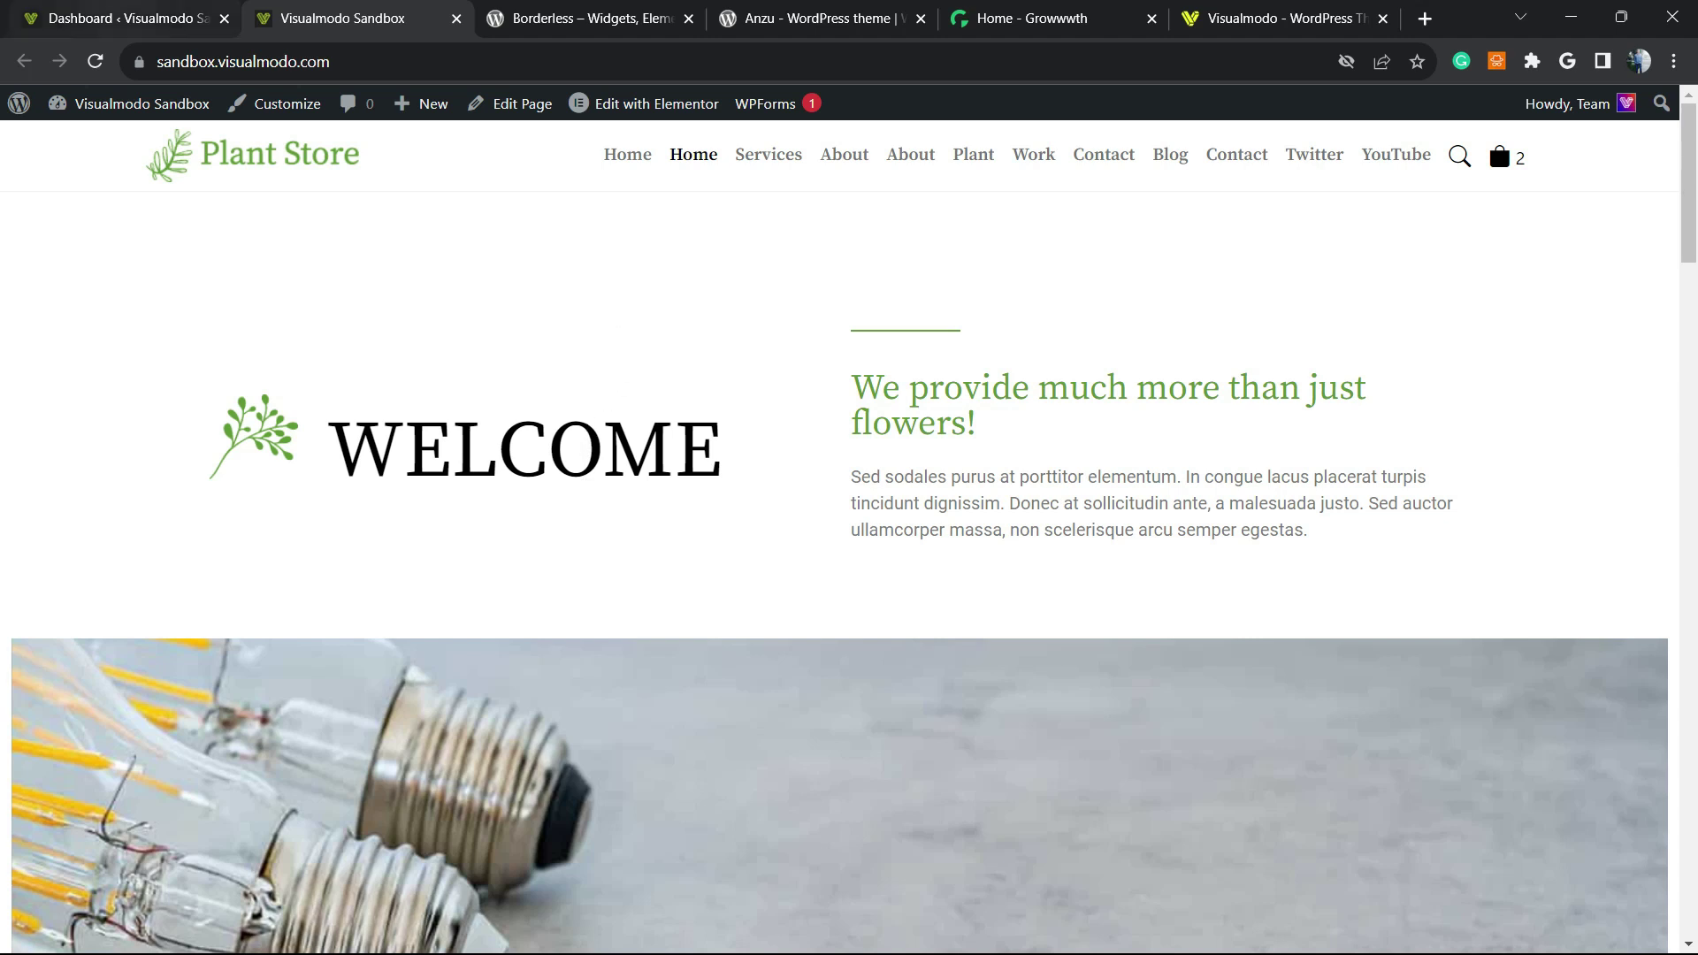
click(124, 17)
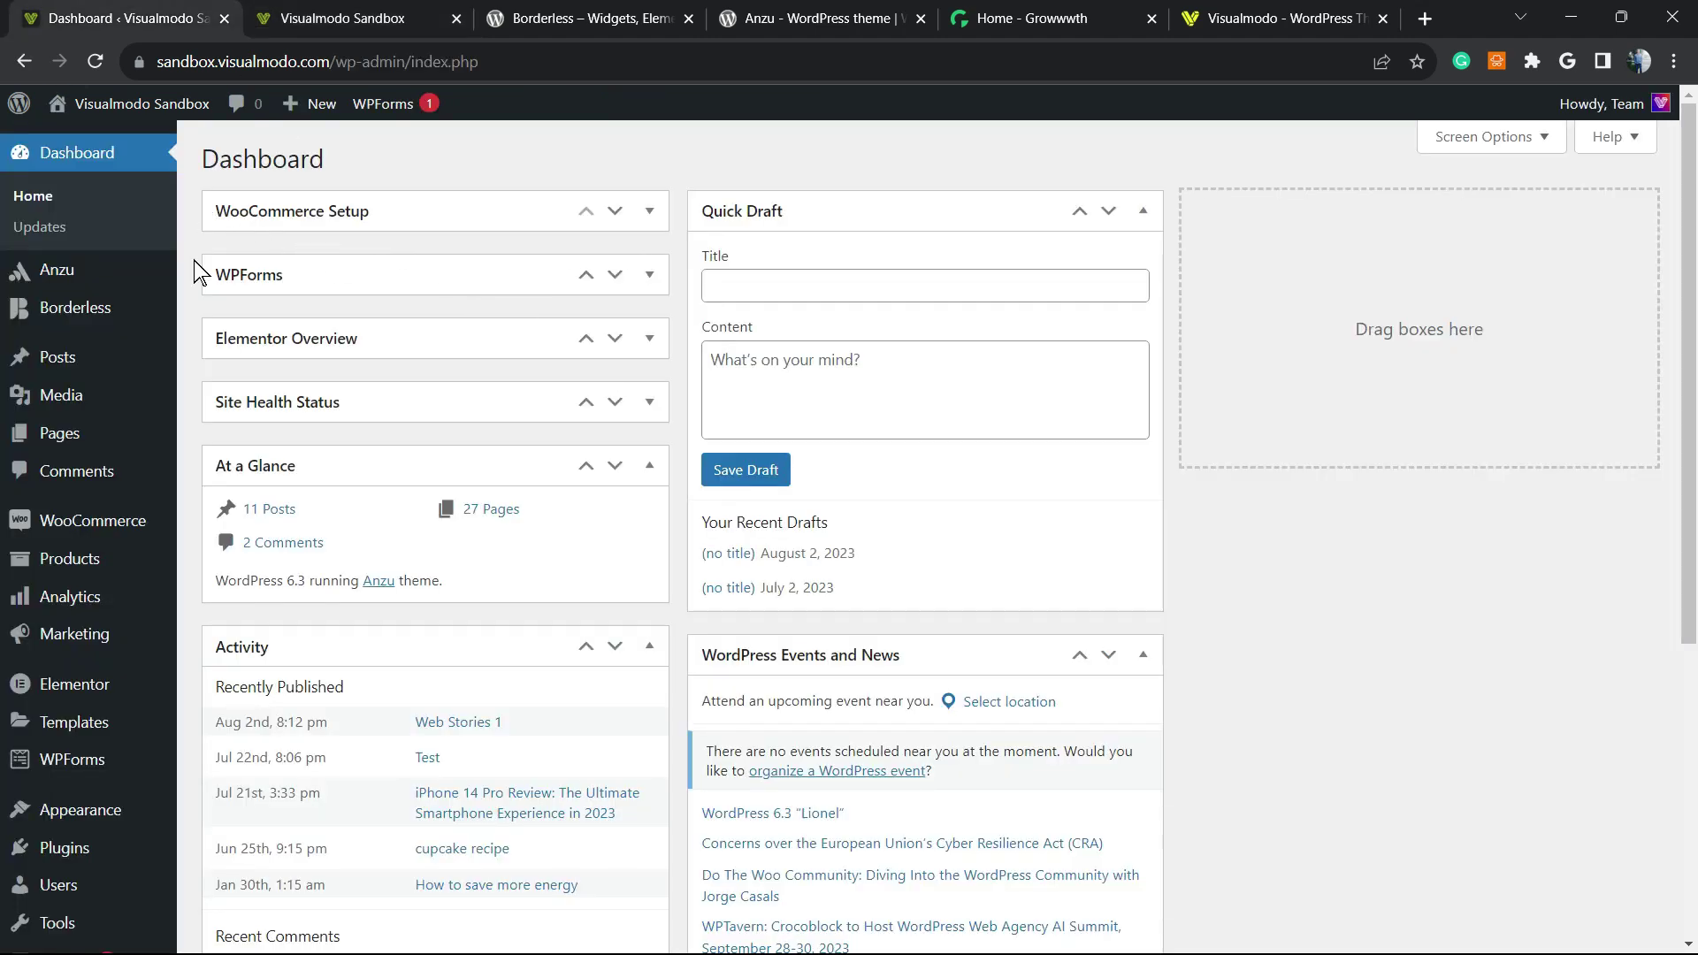
scroll(70, 619, down, 2)
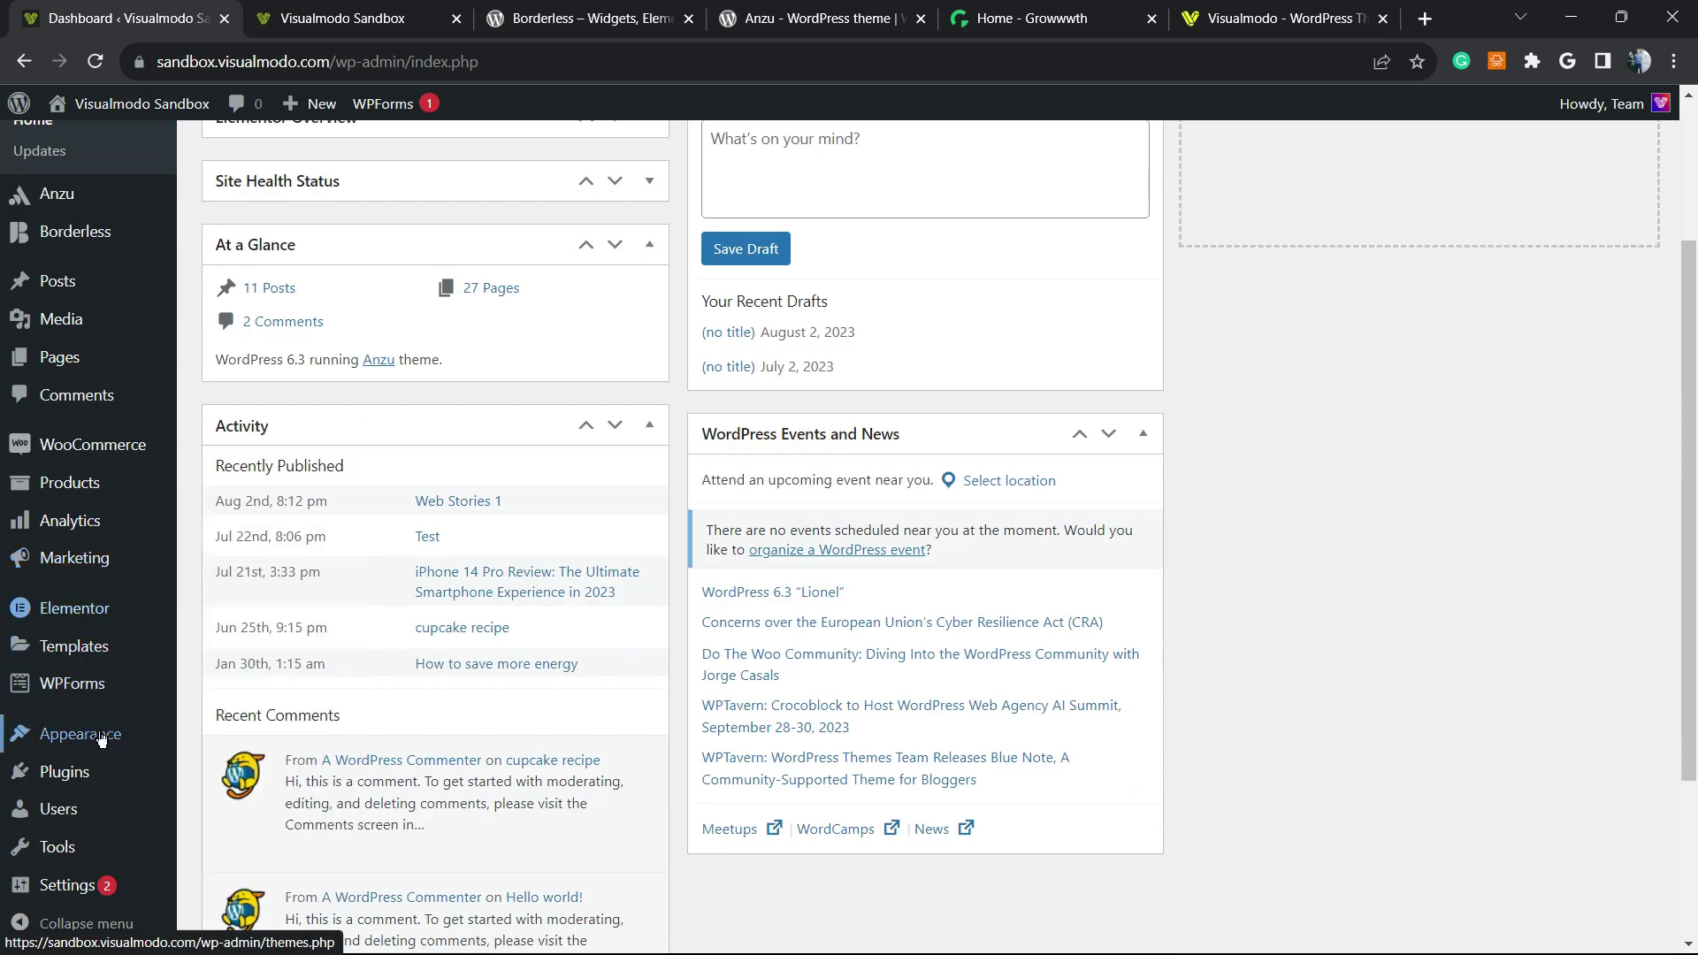
mouse_move(99, 768)
click(227, 806)
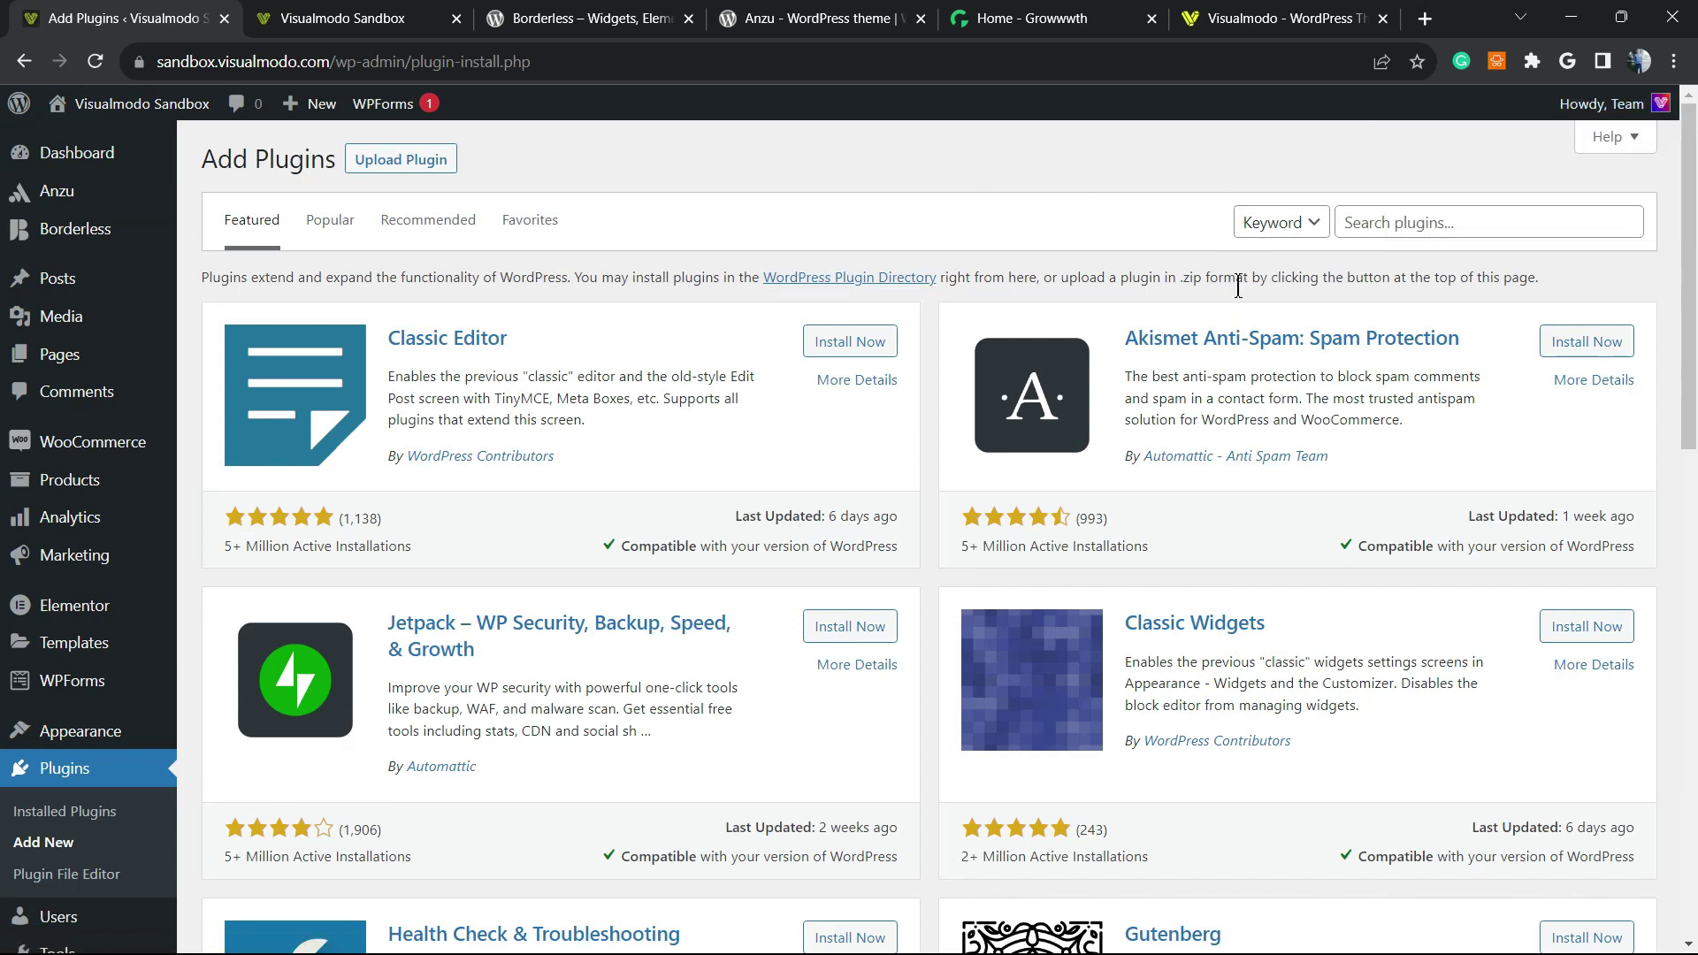
Step: Search for WPvivid, then install and activate the Migration, Backup, Staging – WPvivid plugin
click(1371, 223)
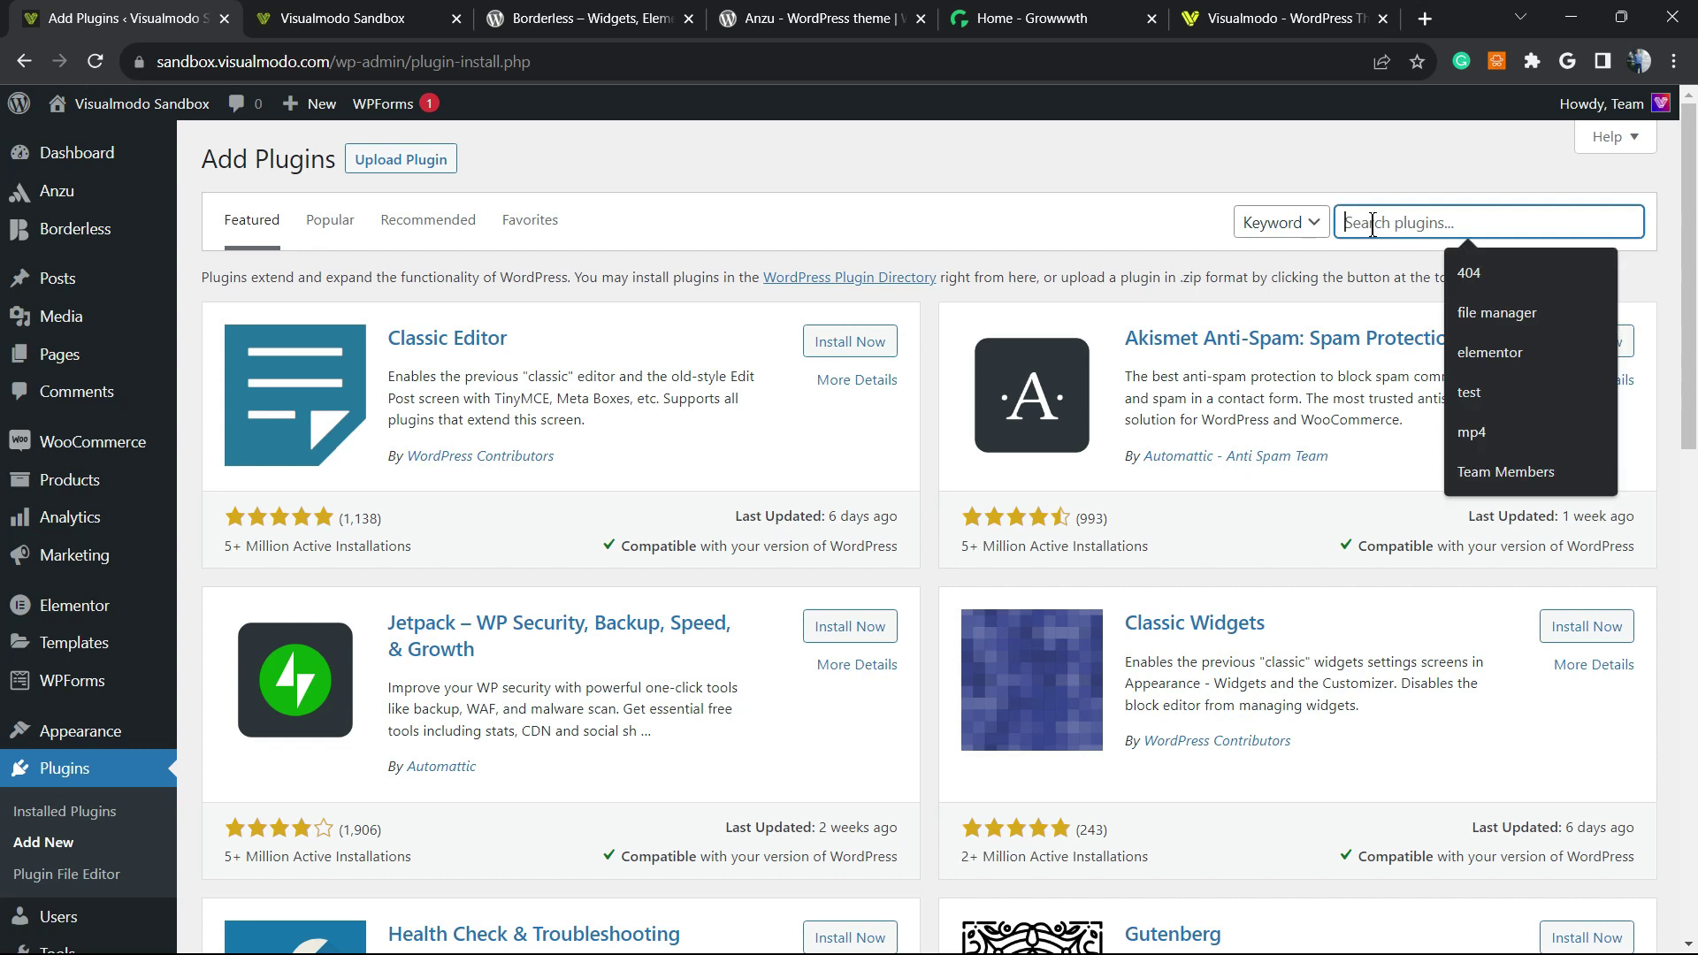
text(WPvivid)
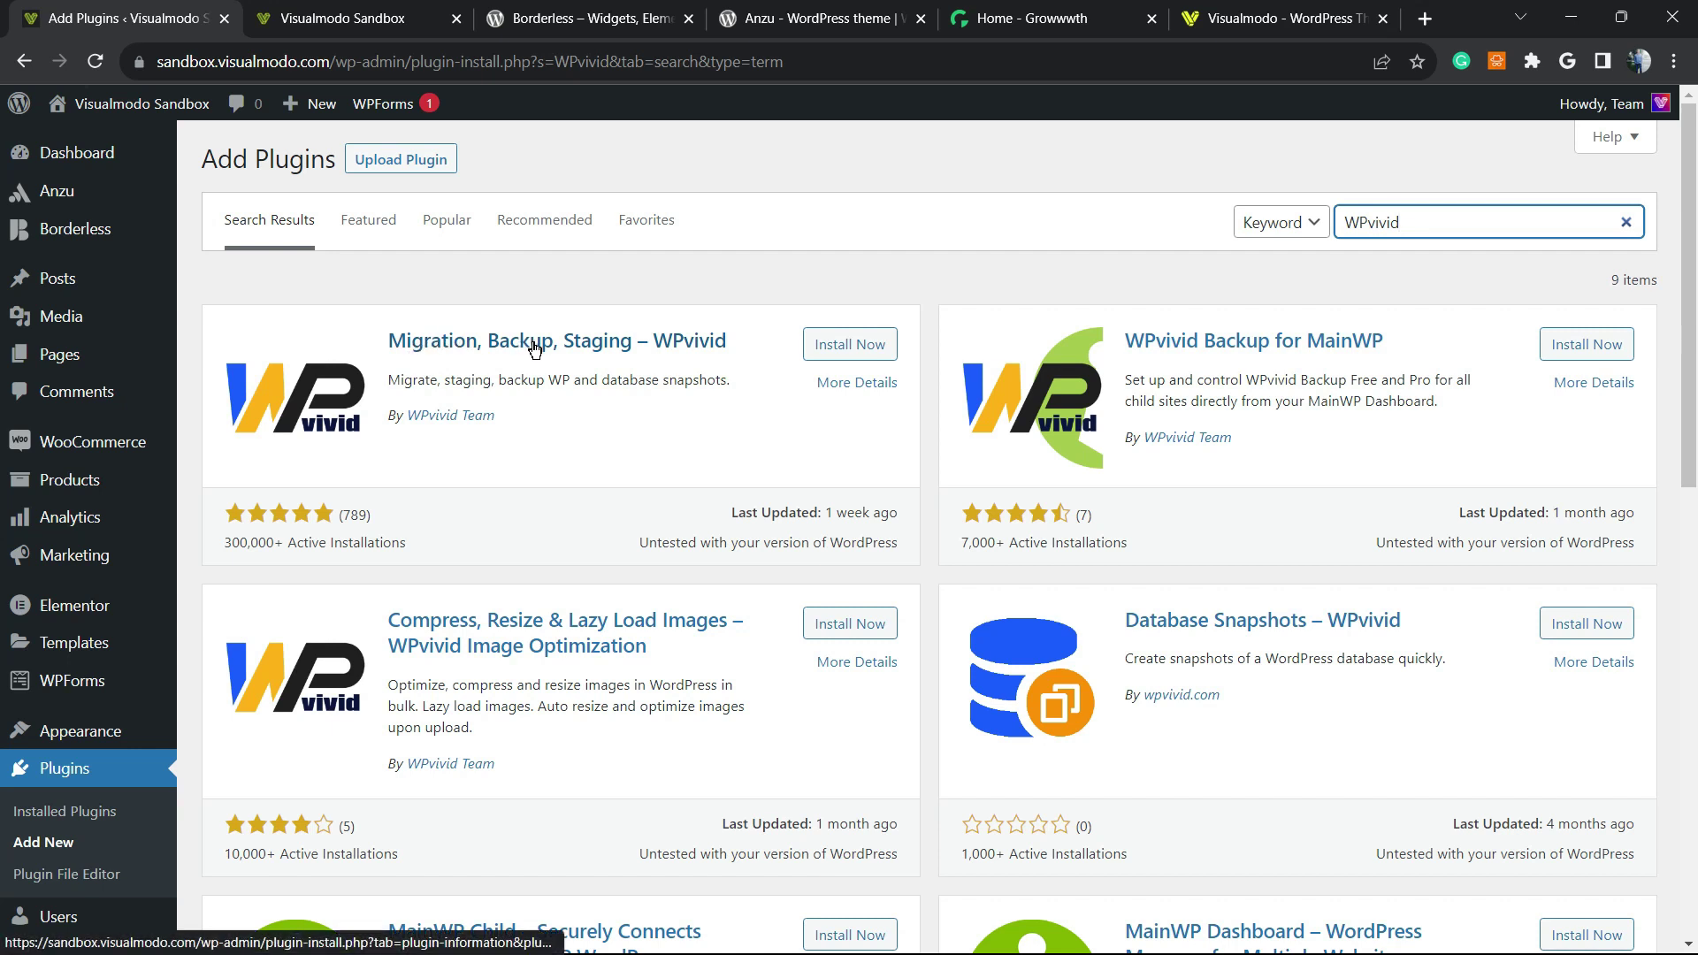
click(877, 344)
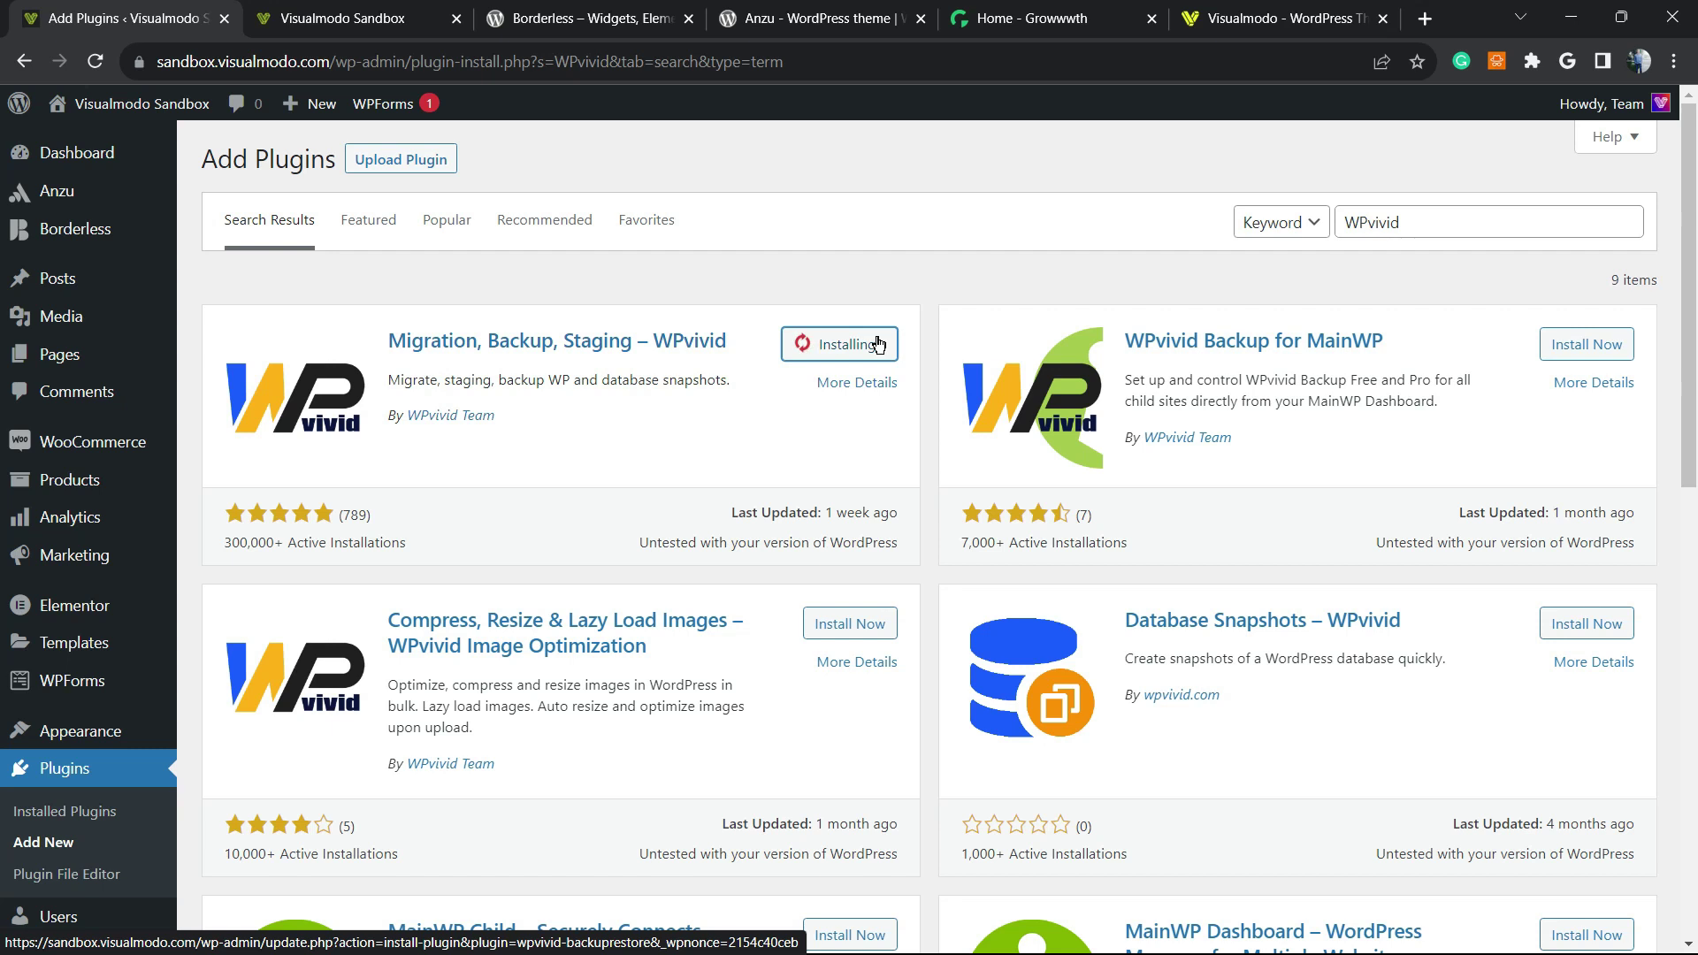
click(849, 346)
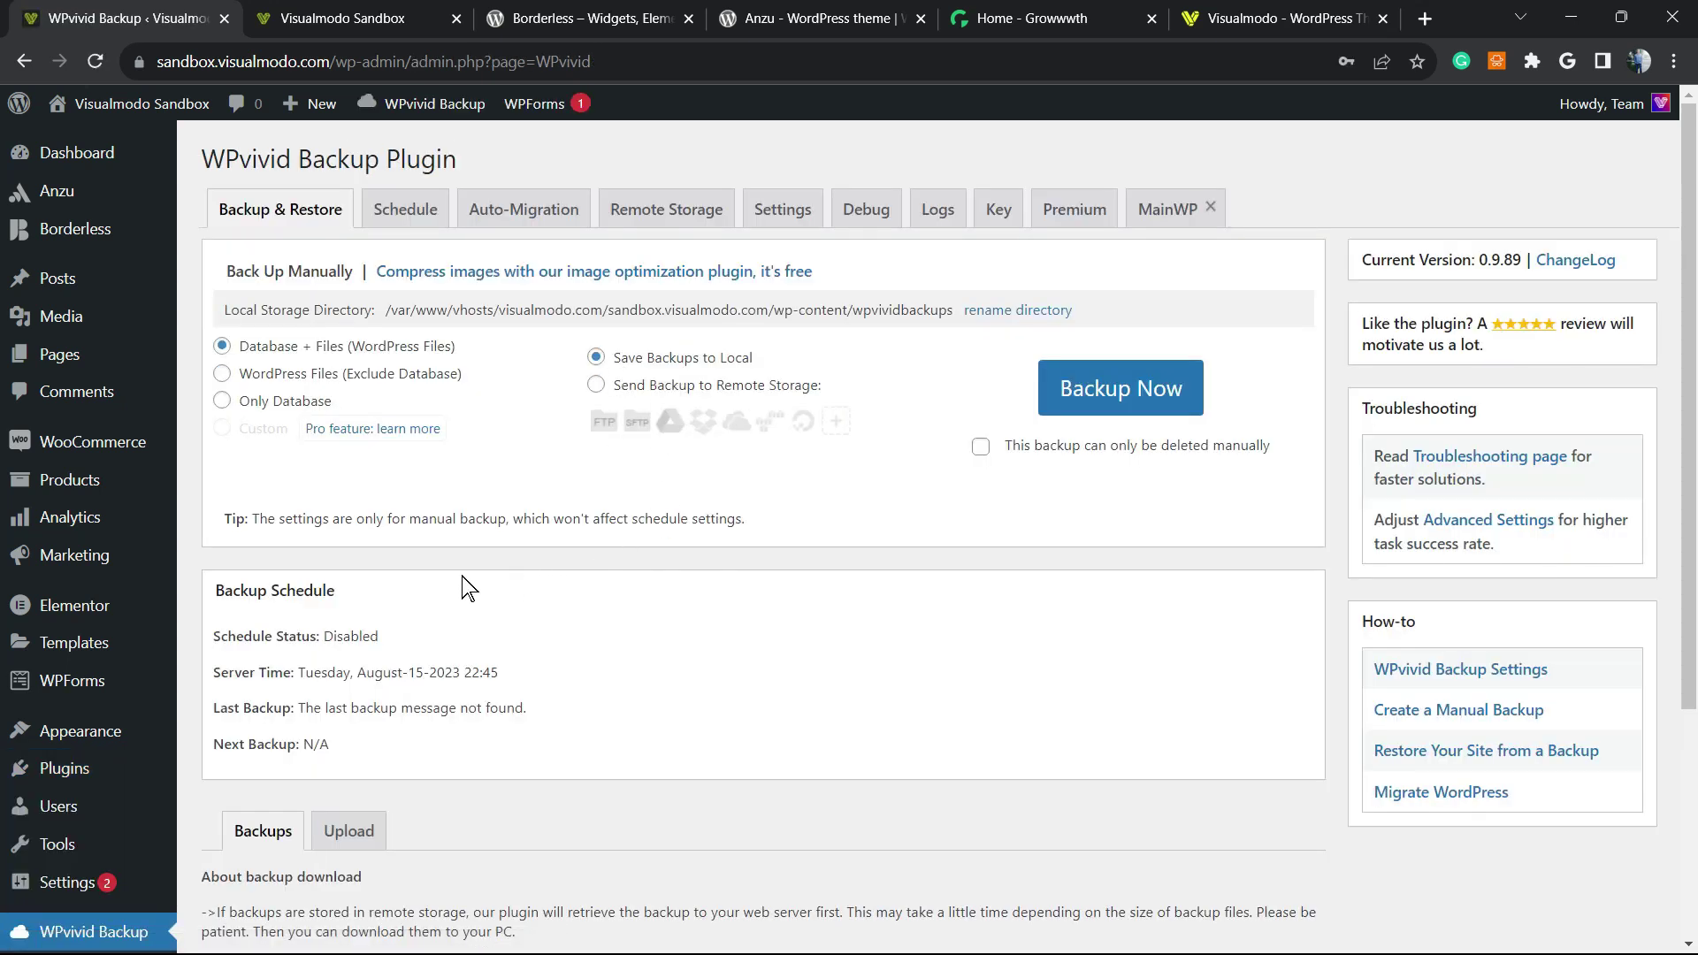
Step: Zoom the WPvivid Backup & Restore page to 125% with Ctrl + plus
key(ctrl+plus)
key(ctrl+plus)
key(ctrl+plus)
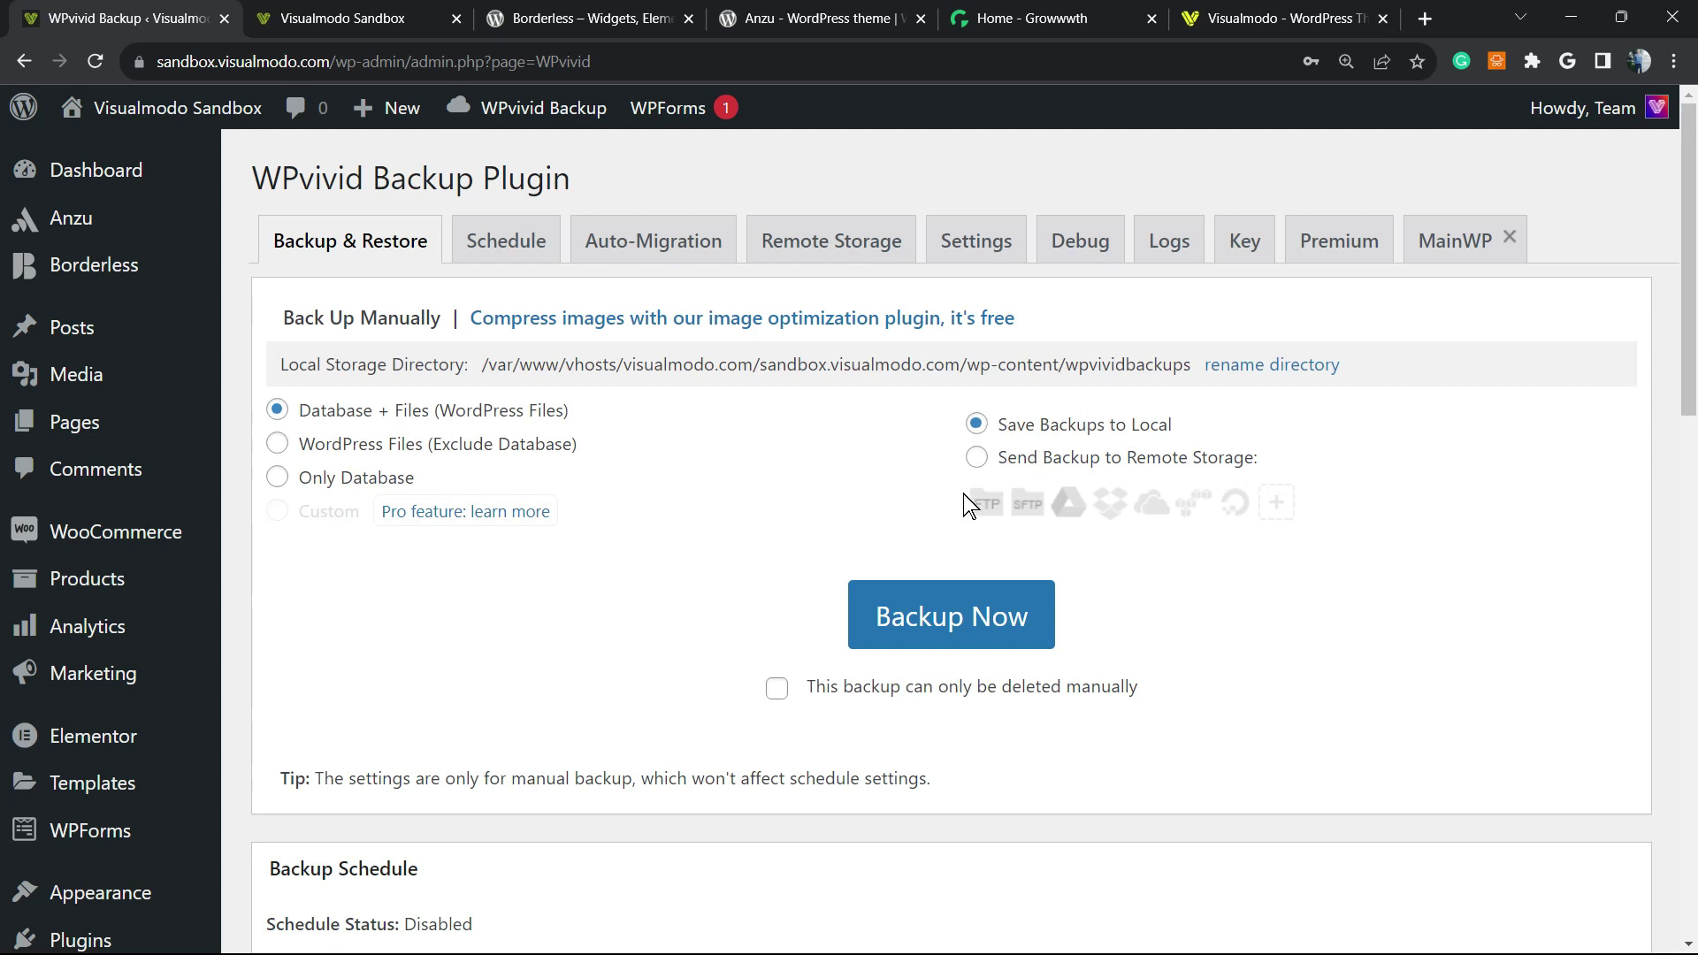
Step: Run a manual Database + Files backup to local storage and wait until it finishes
click(897, 618)
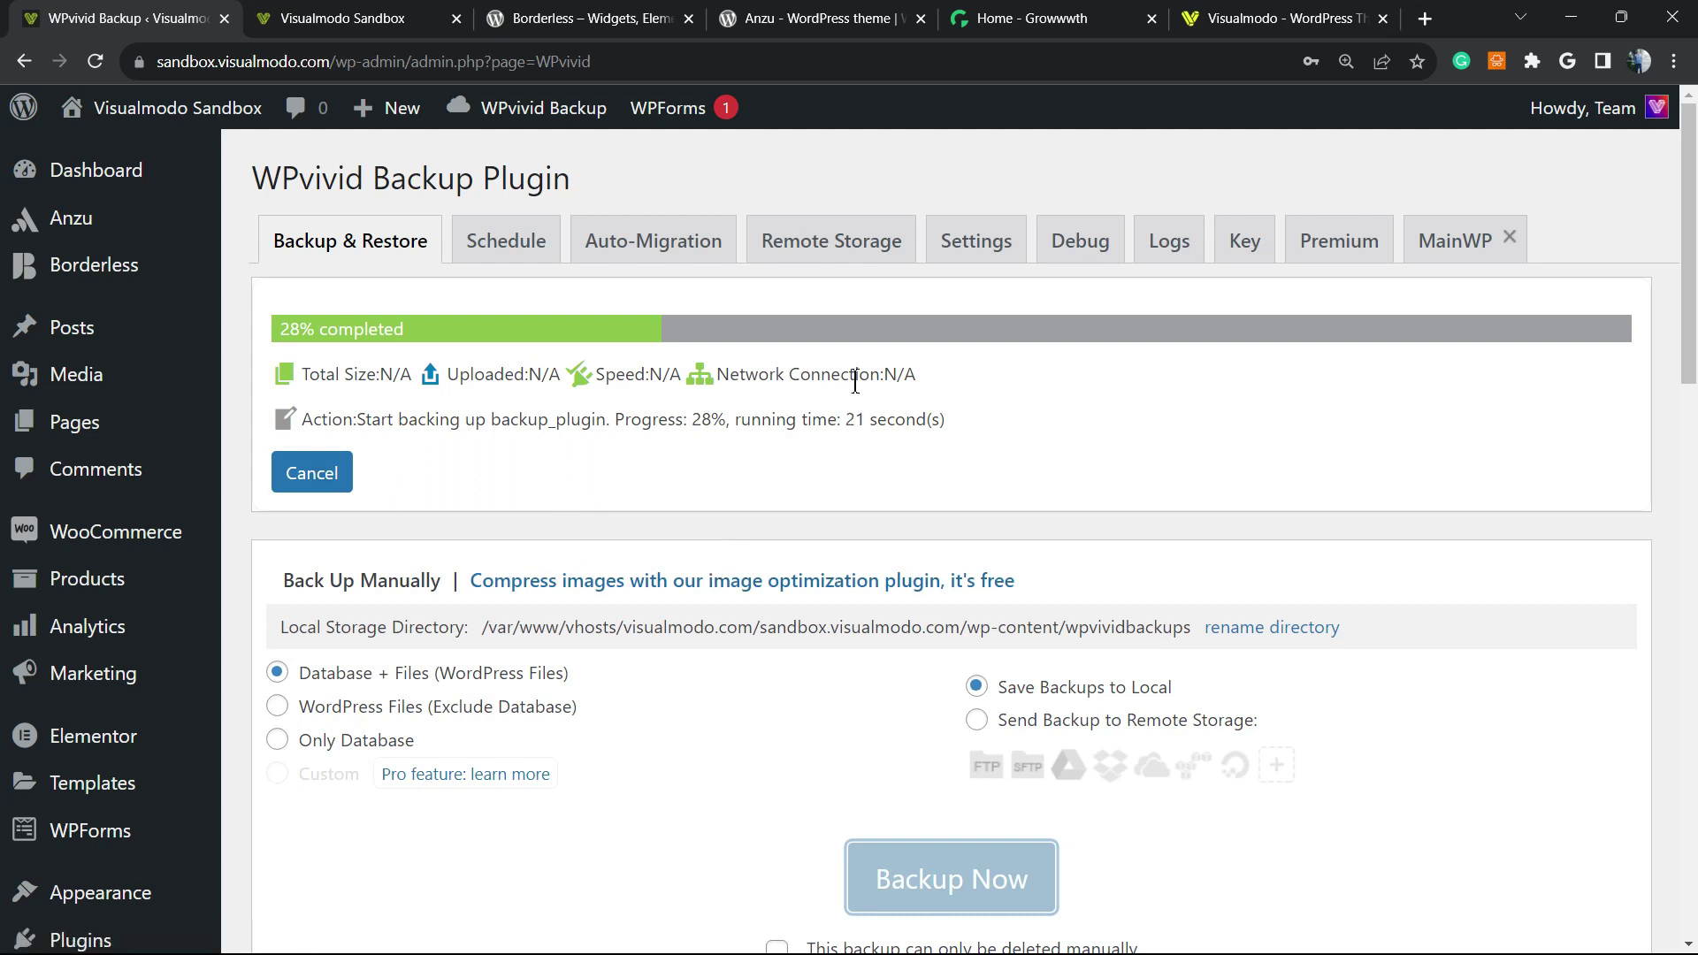
scroll(651, 473, down, 10)
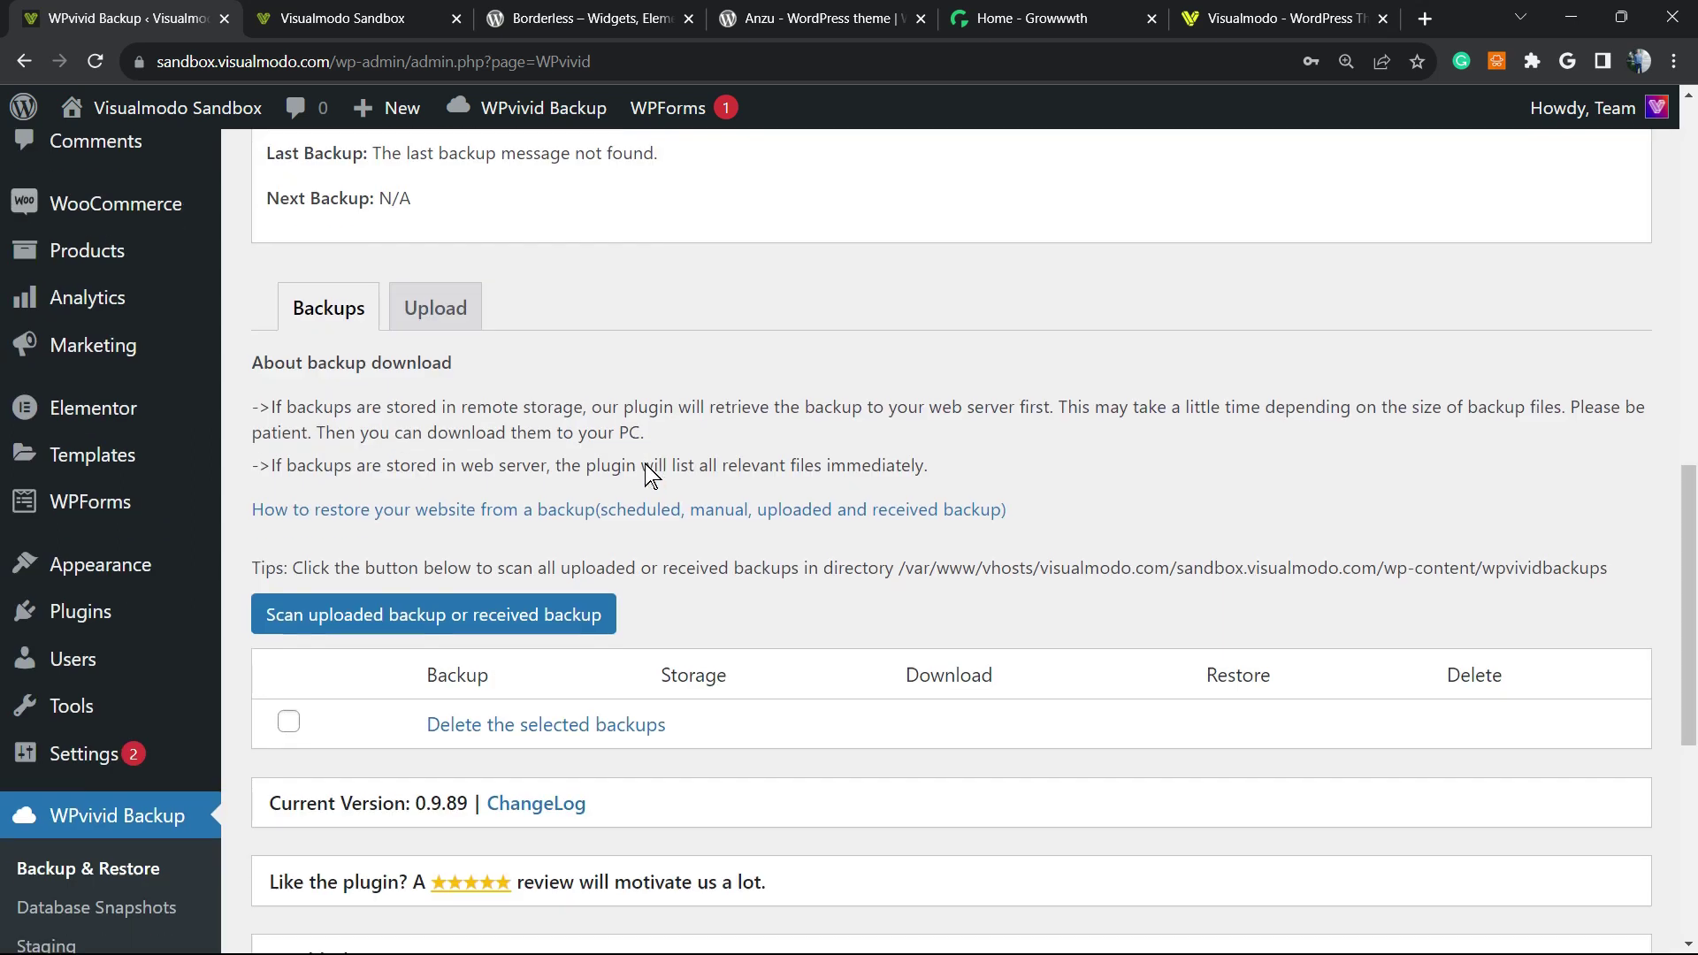
scroll(651, 474, up, 12)
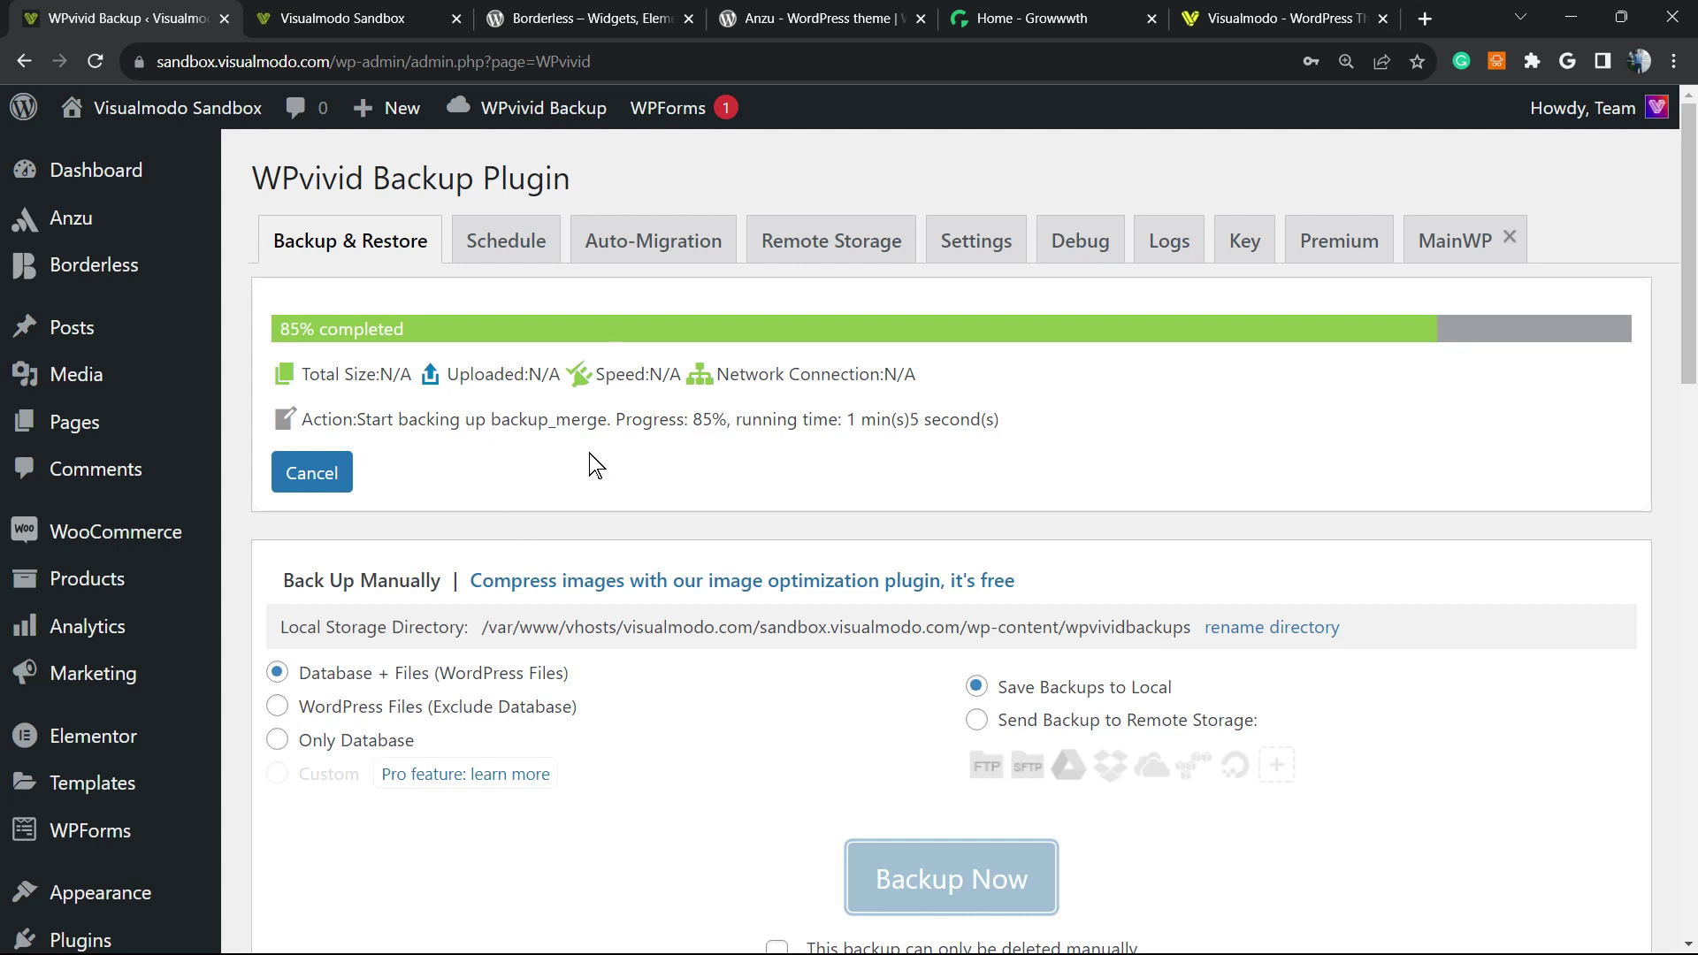
scroll(837, 568, down, 10)
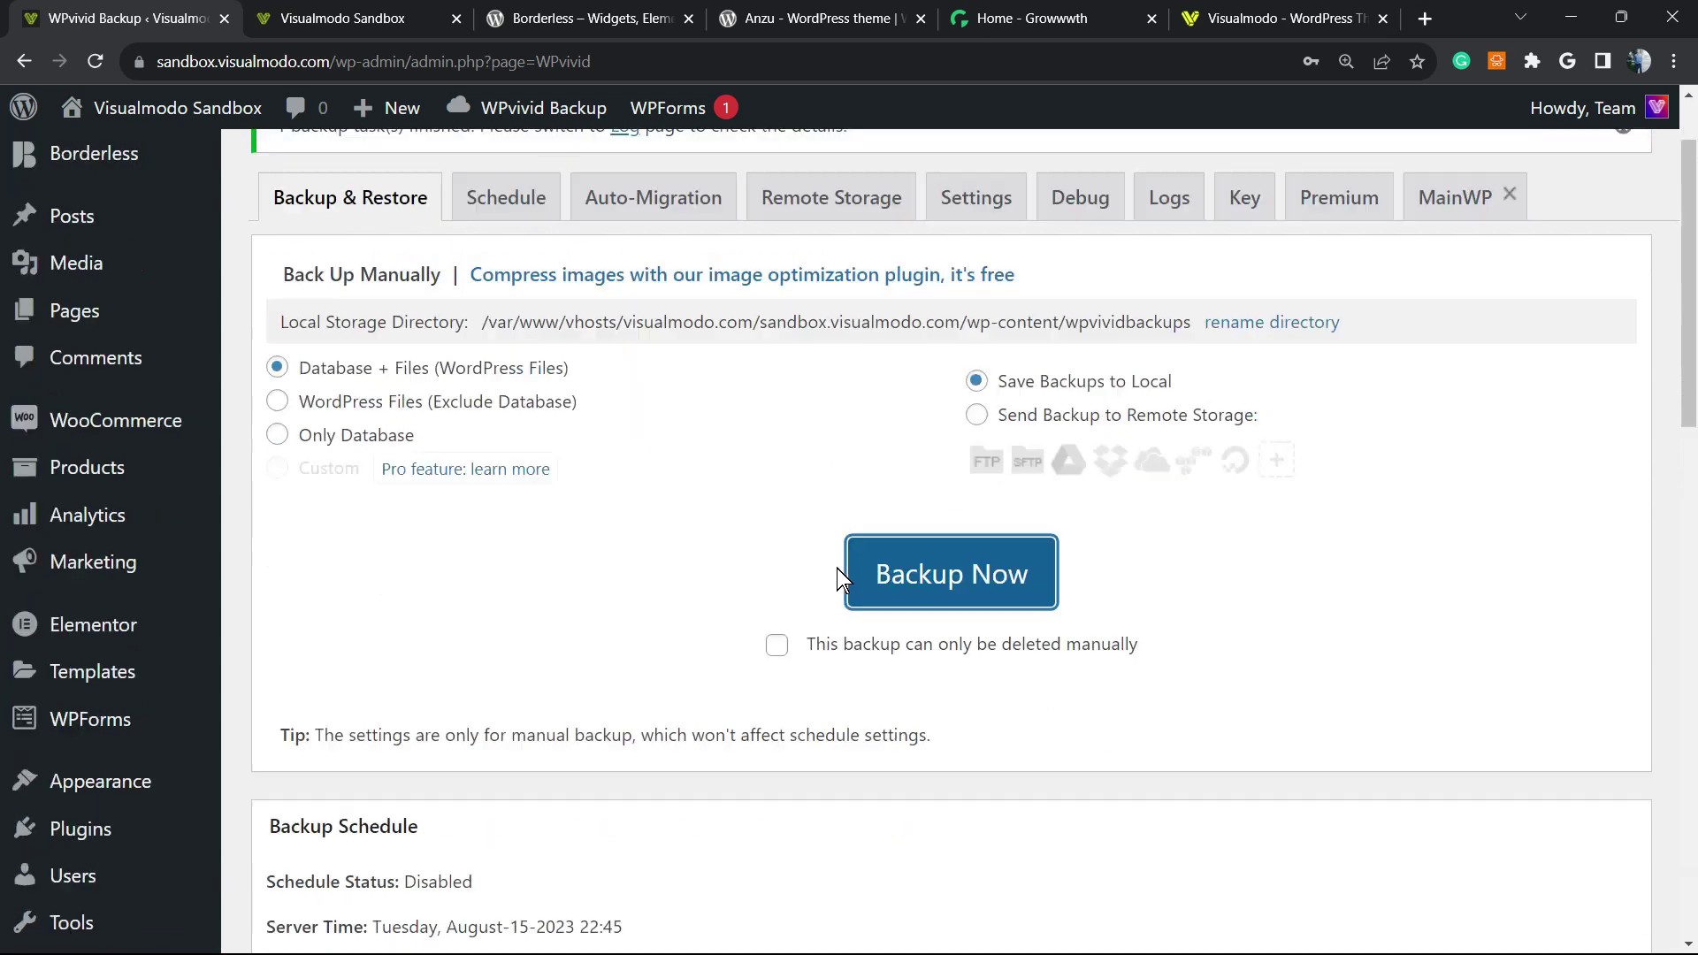
Step: Download the Aug-15-2023 backup's part001 and part002 zips, then confirm both in Chrome's downloads
scroll(836, 557, down, 3)
scroll(836, 559, up, 3)
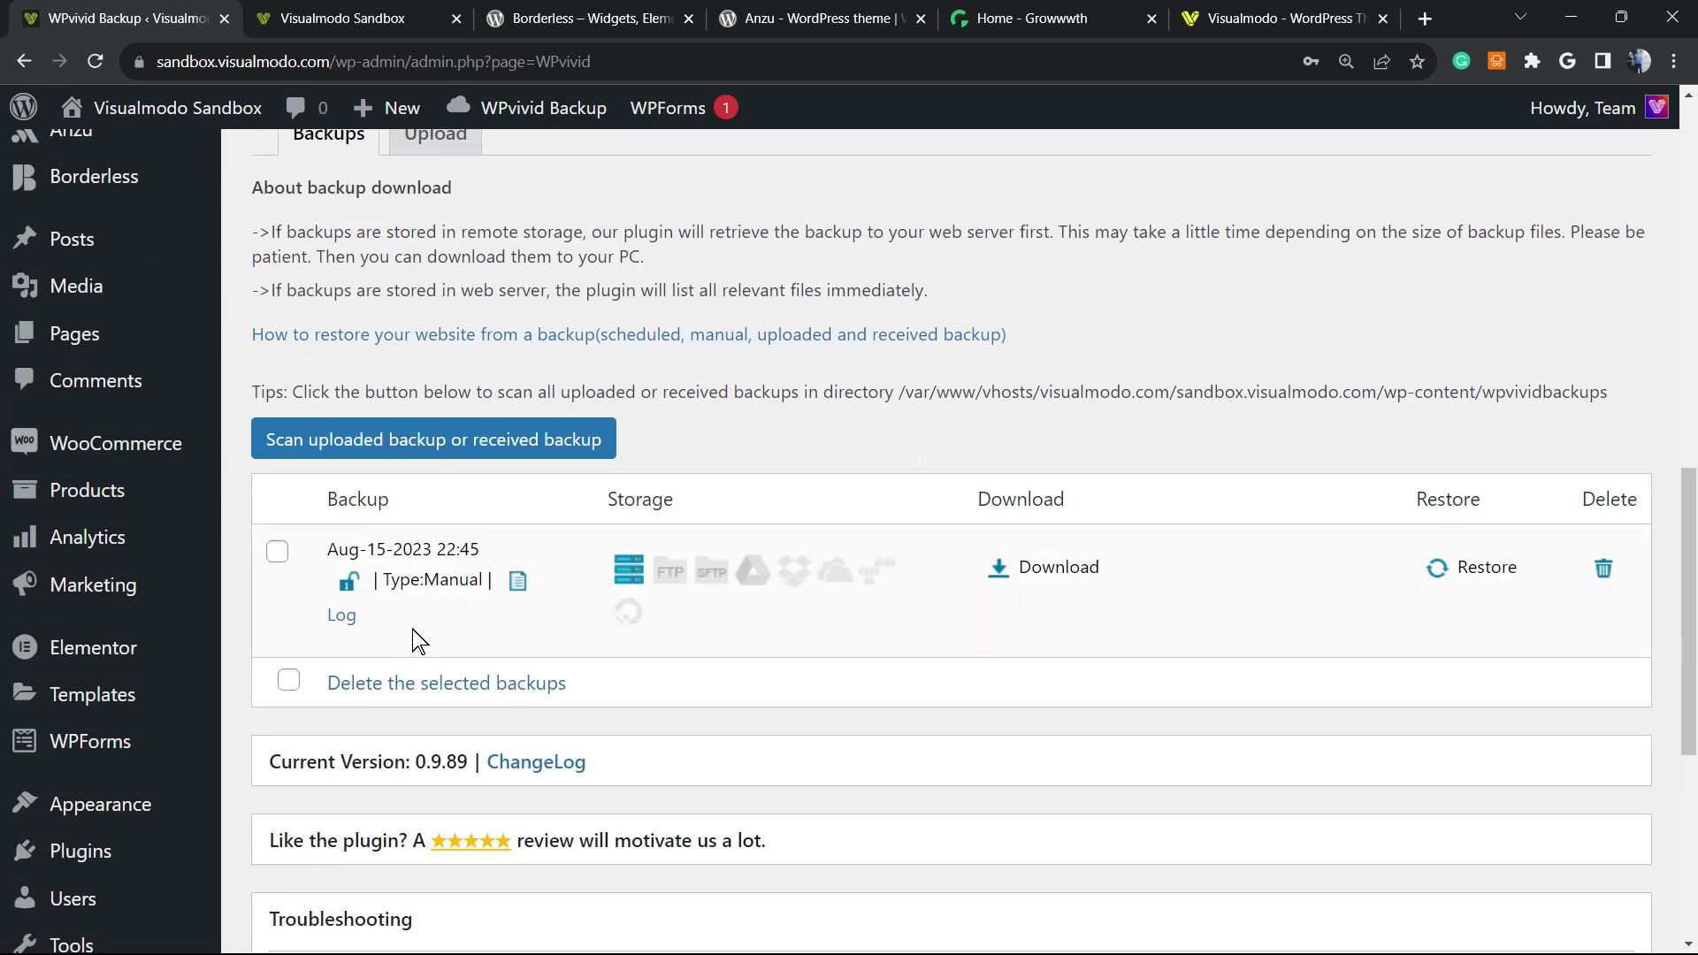
click(1048, 566)
scroll(845, 575, down, 3)
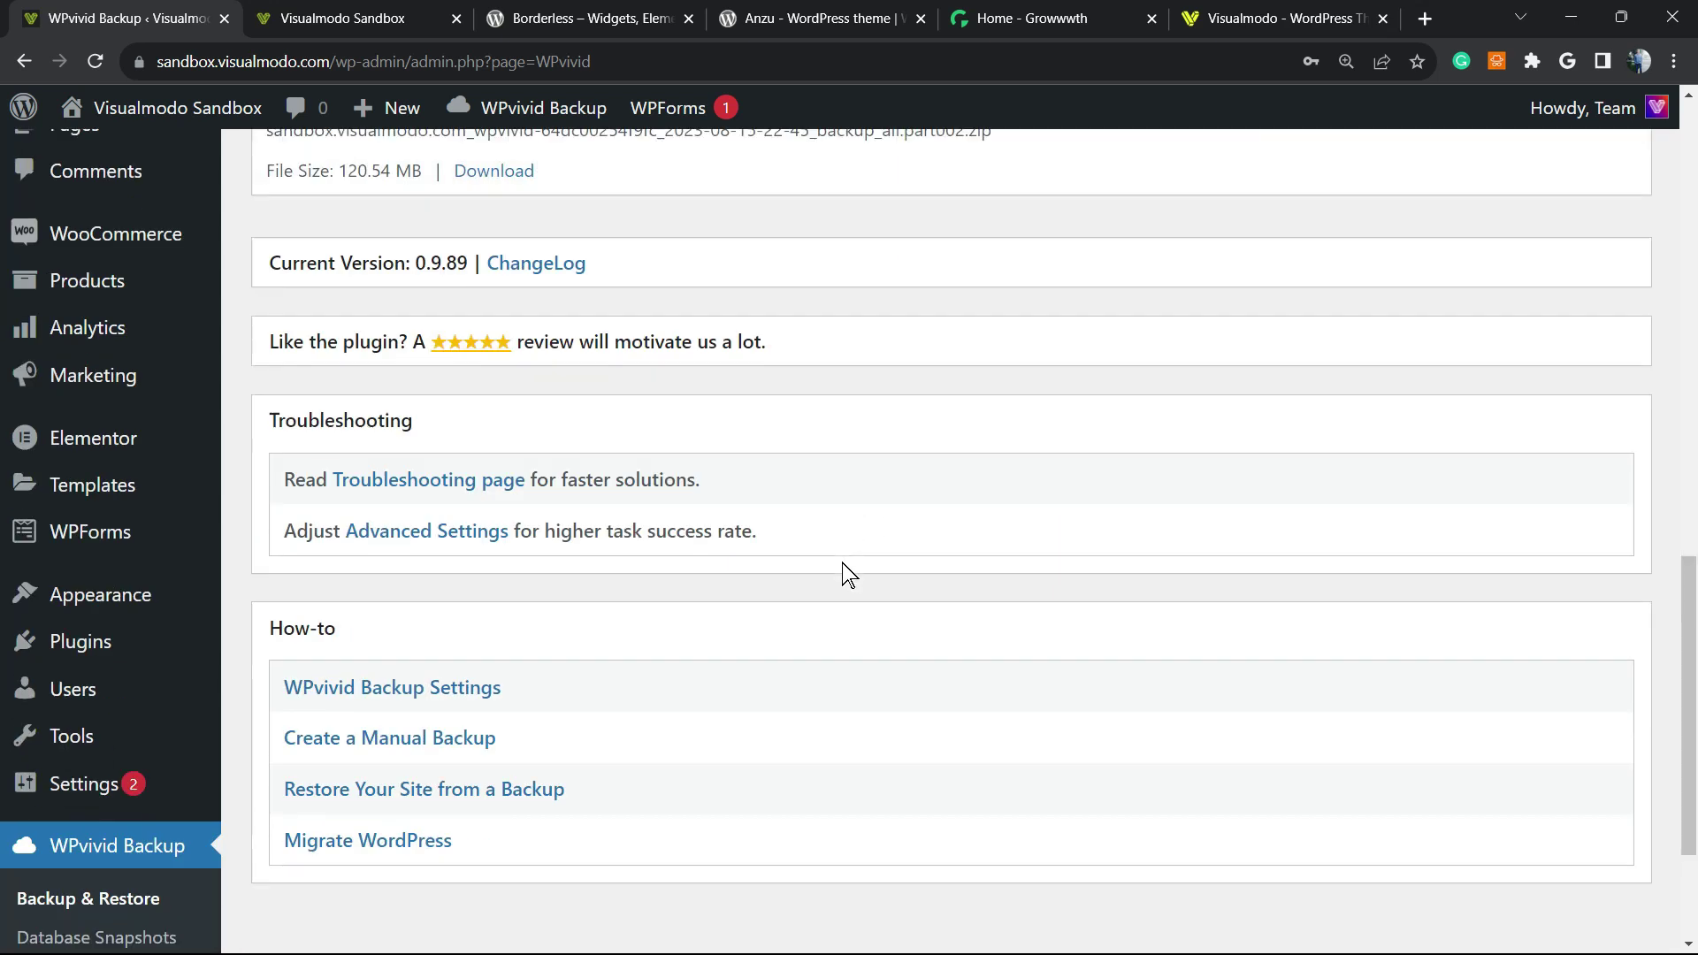
scroll(840, 579, up, 6)
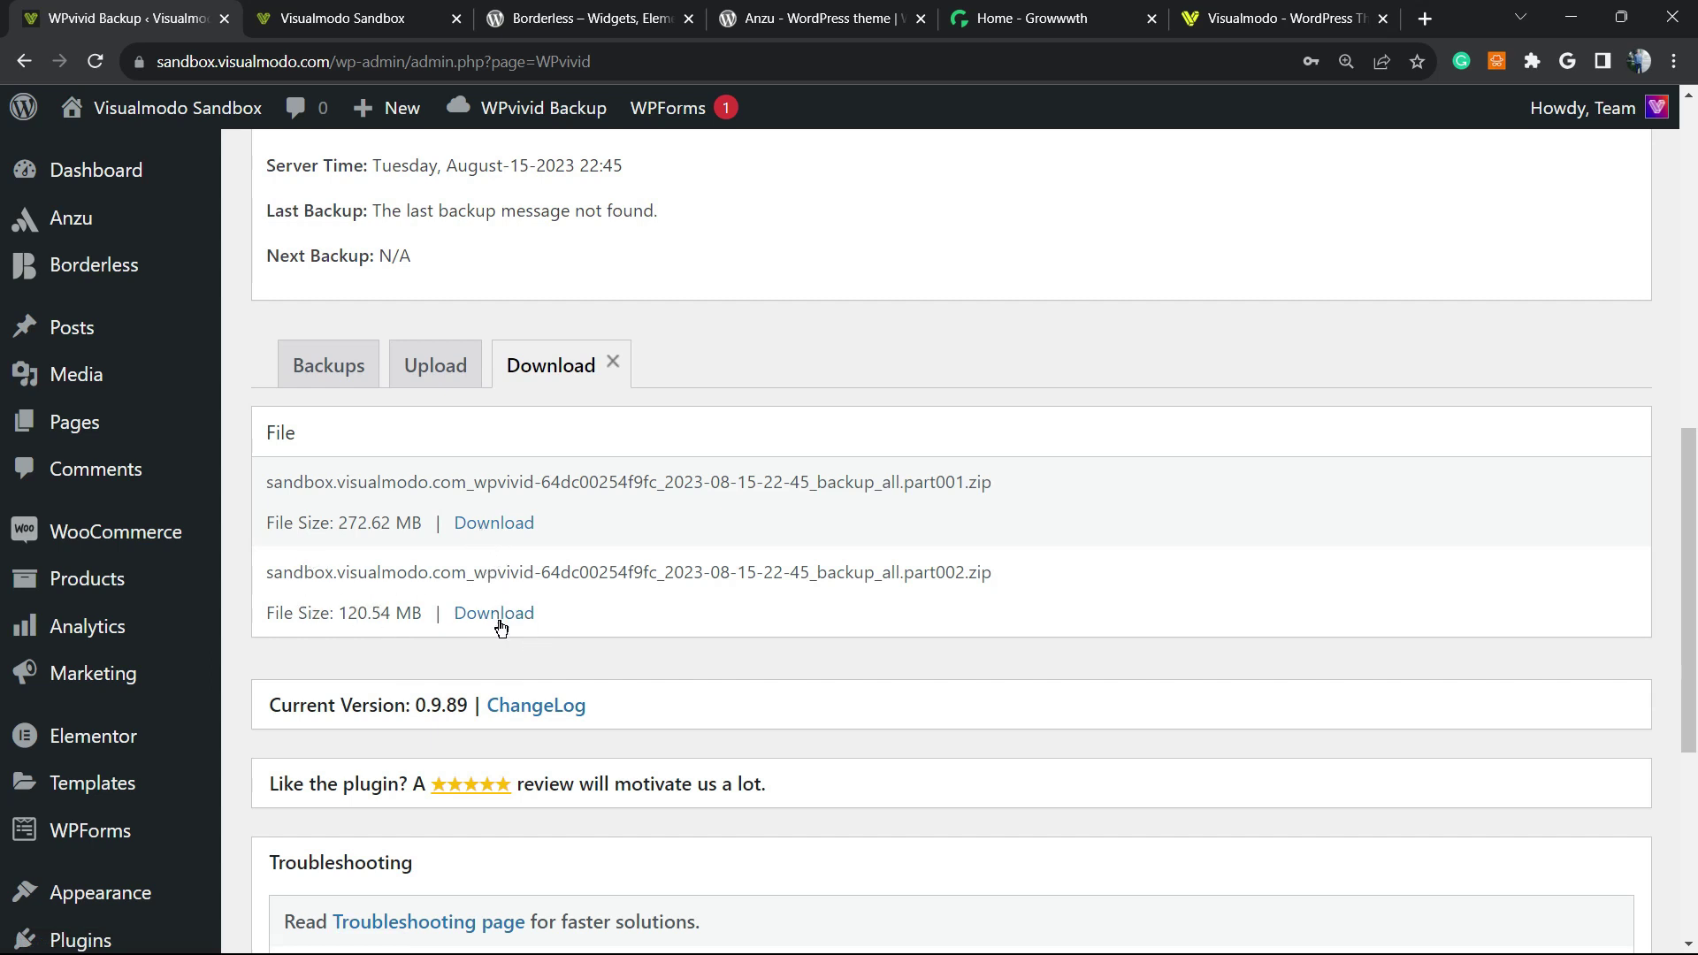
click(494, 524)
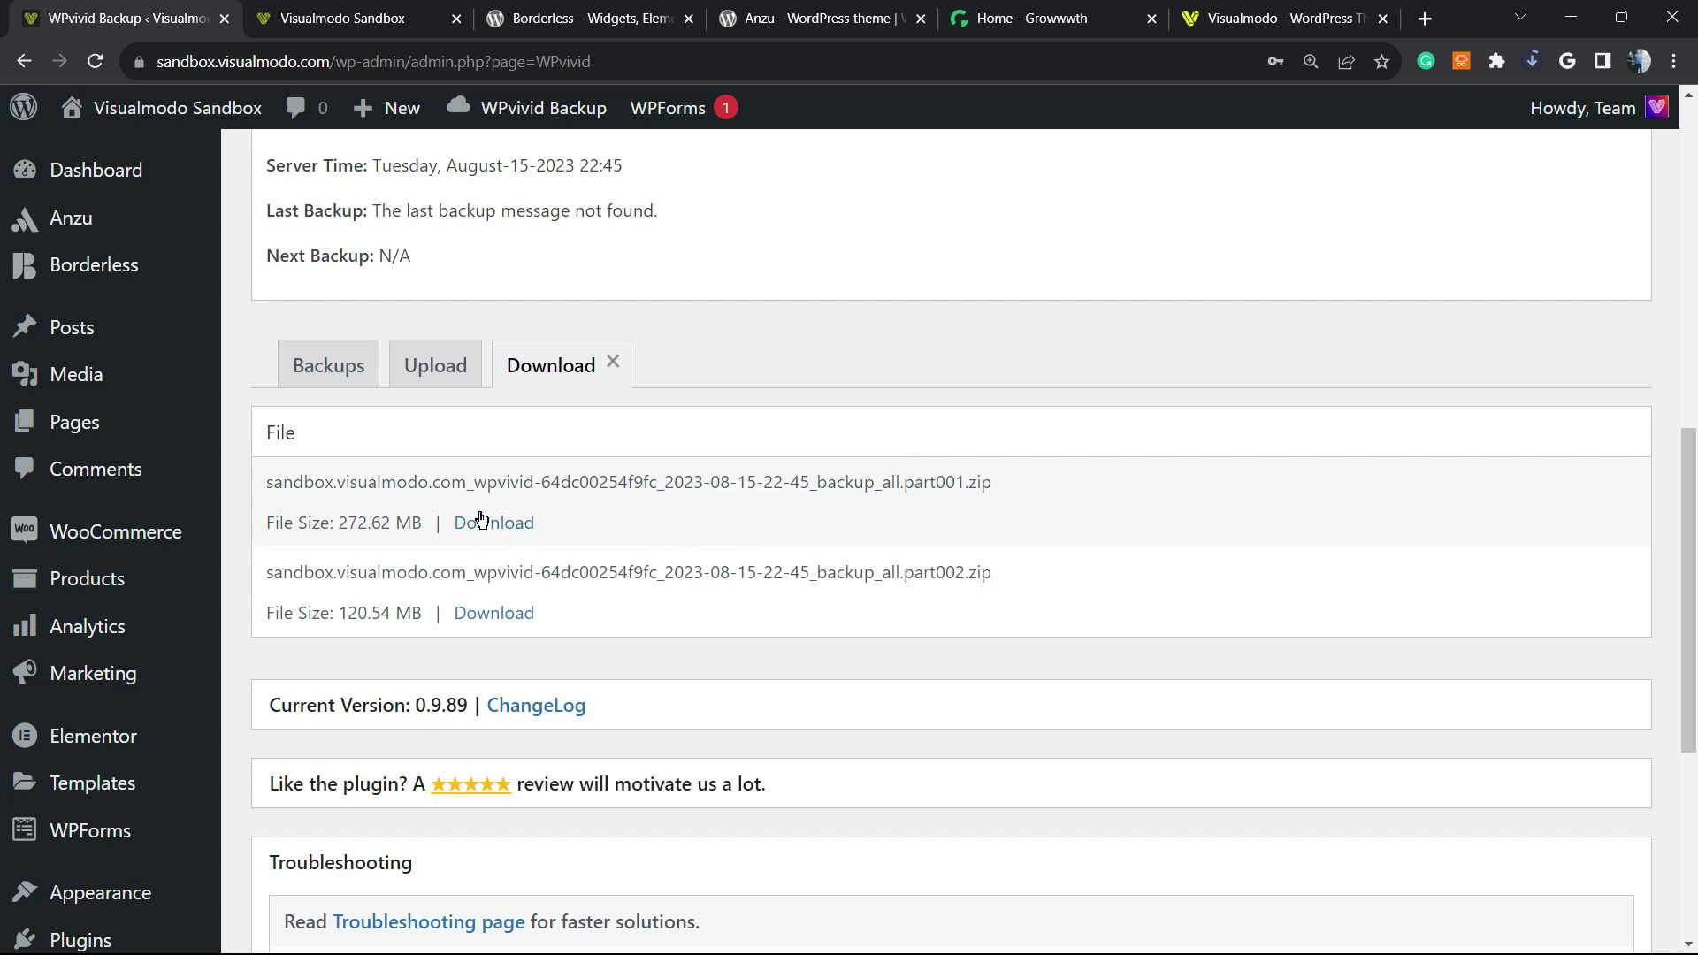
scroll(495, 529, down, 1)
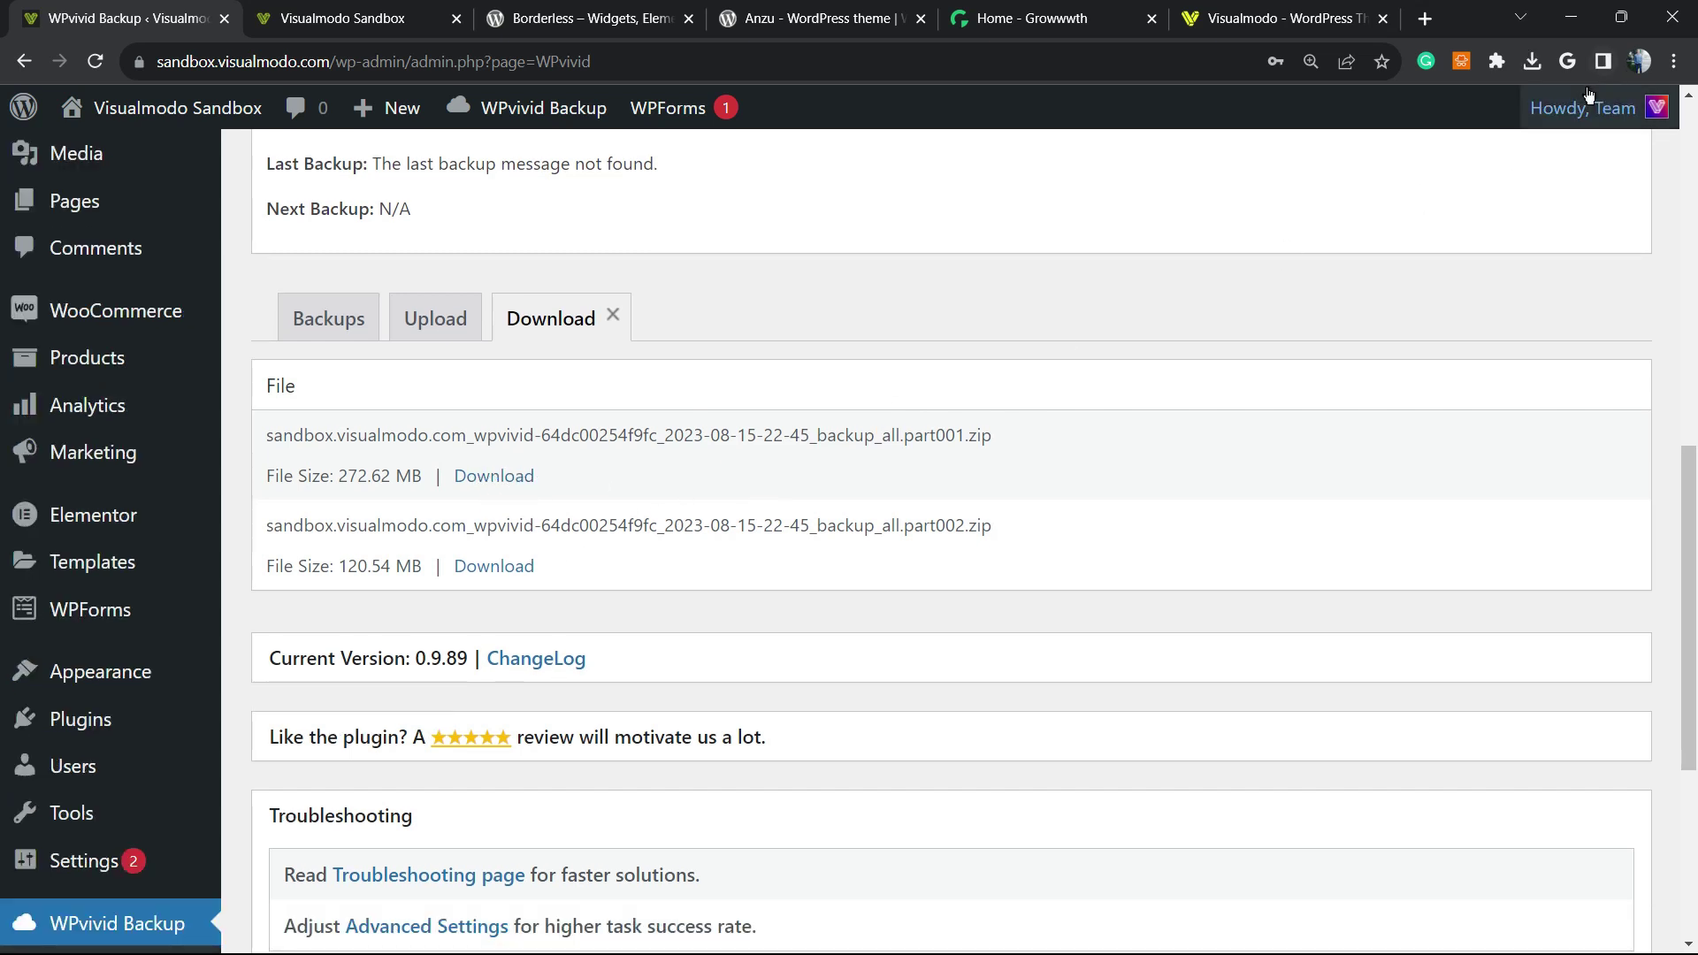
click(1530, 61)
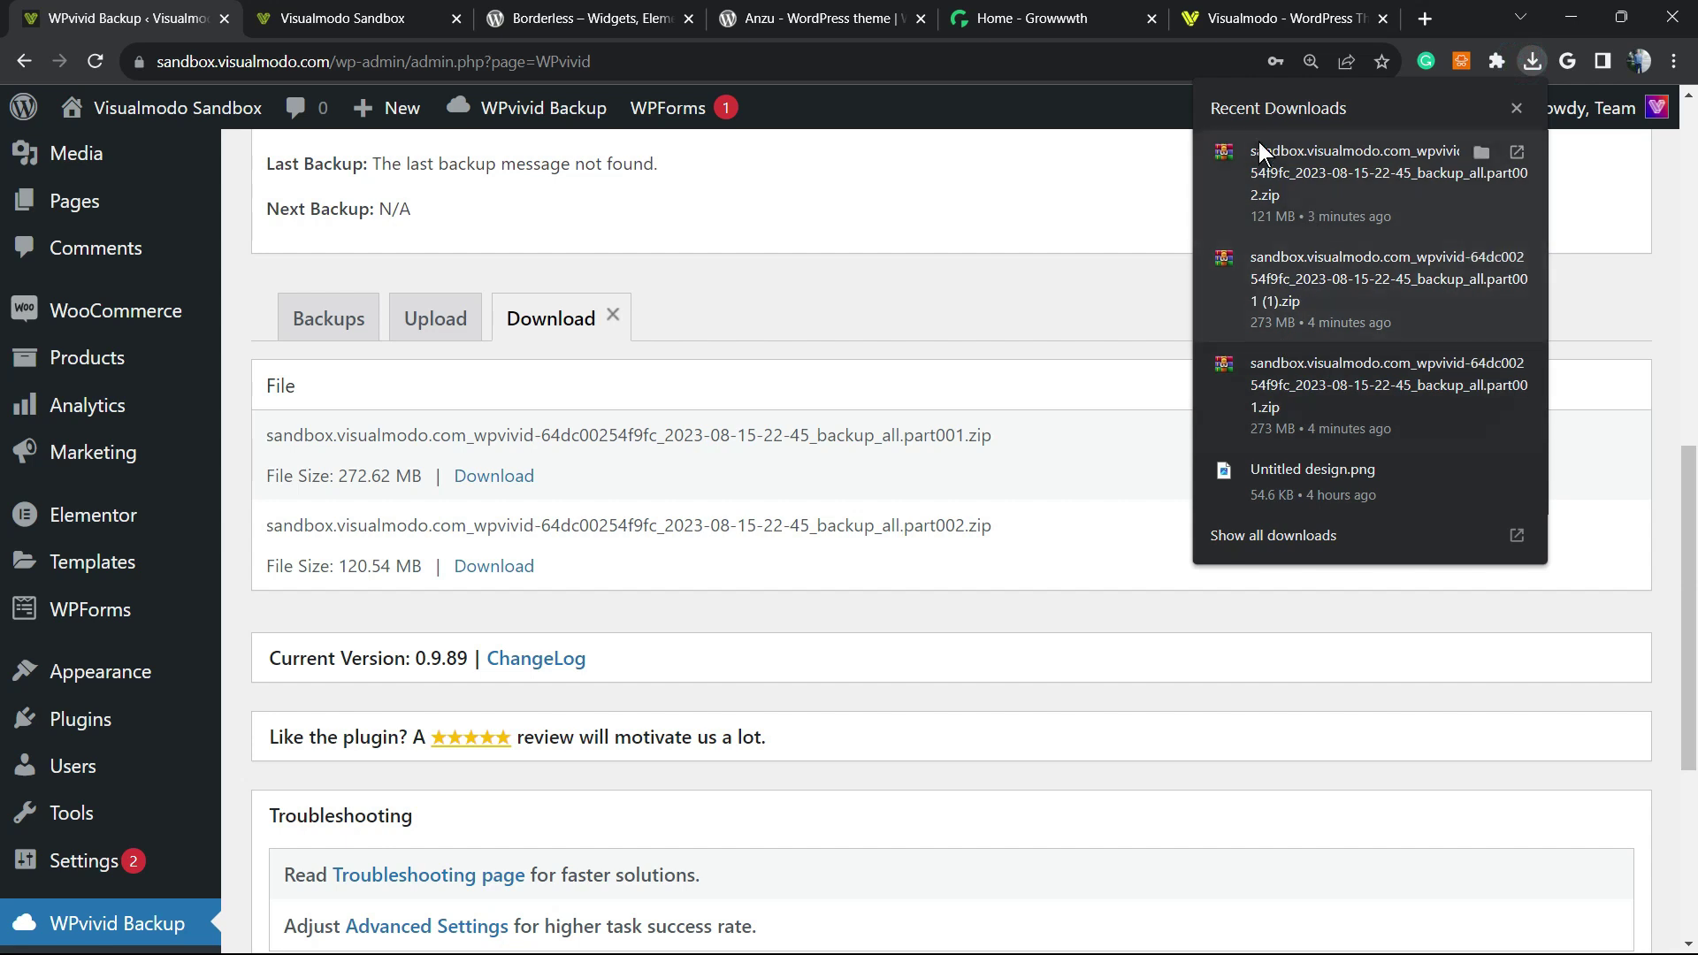
click(698, 606)
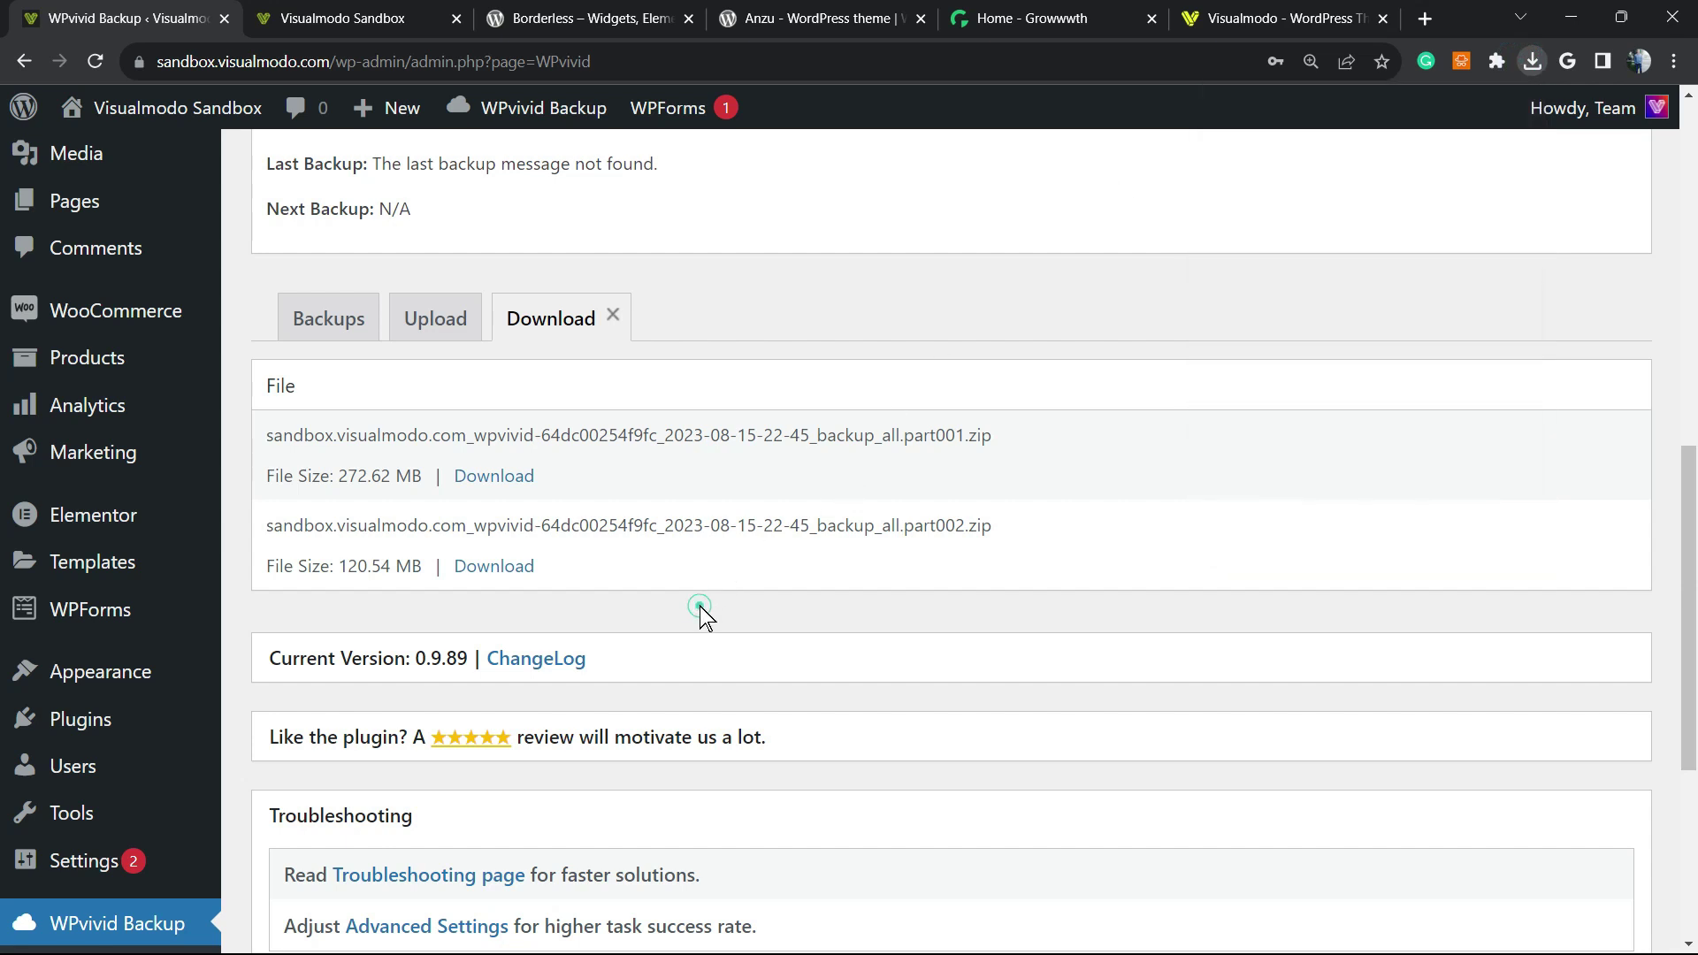
scroll(699, 606, up, 10)
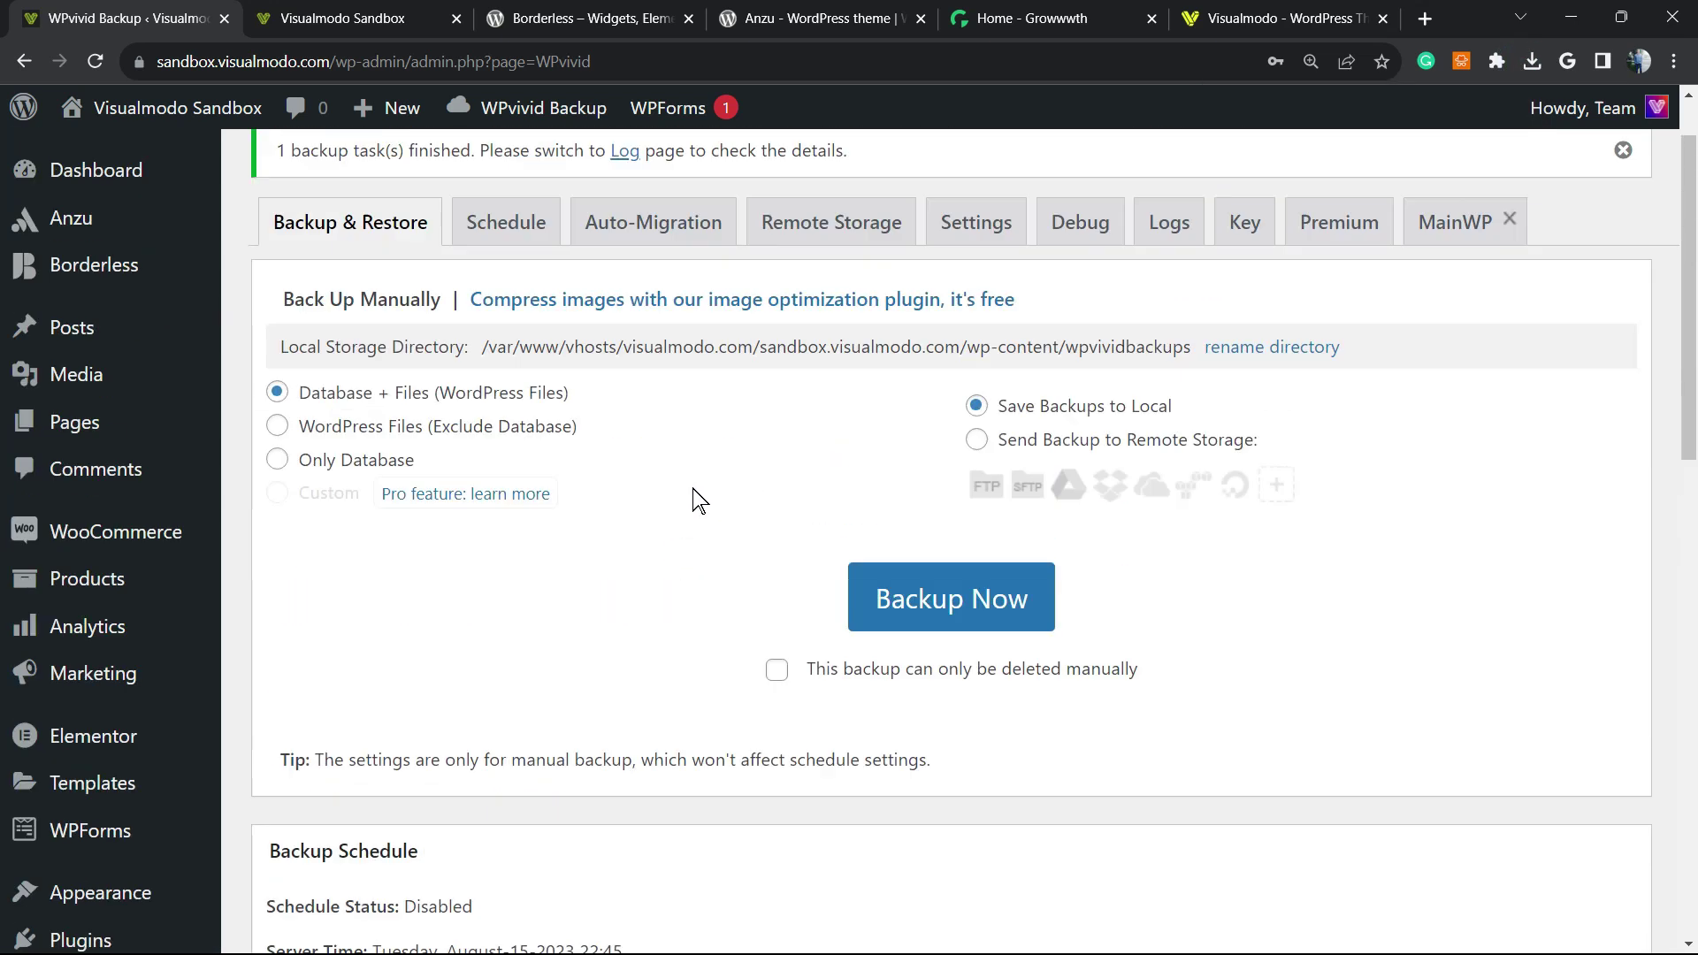
Step: View the live Plant Store site, then return to the admin to reach Tools > WP Reset
scroll(699, 500, up, 1)
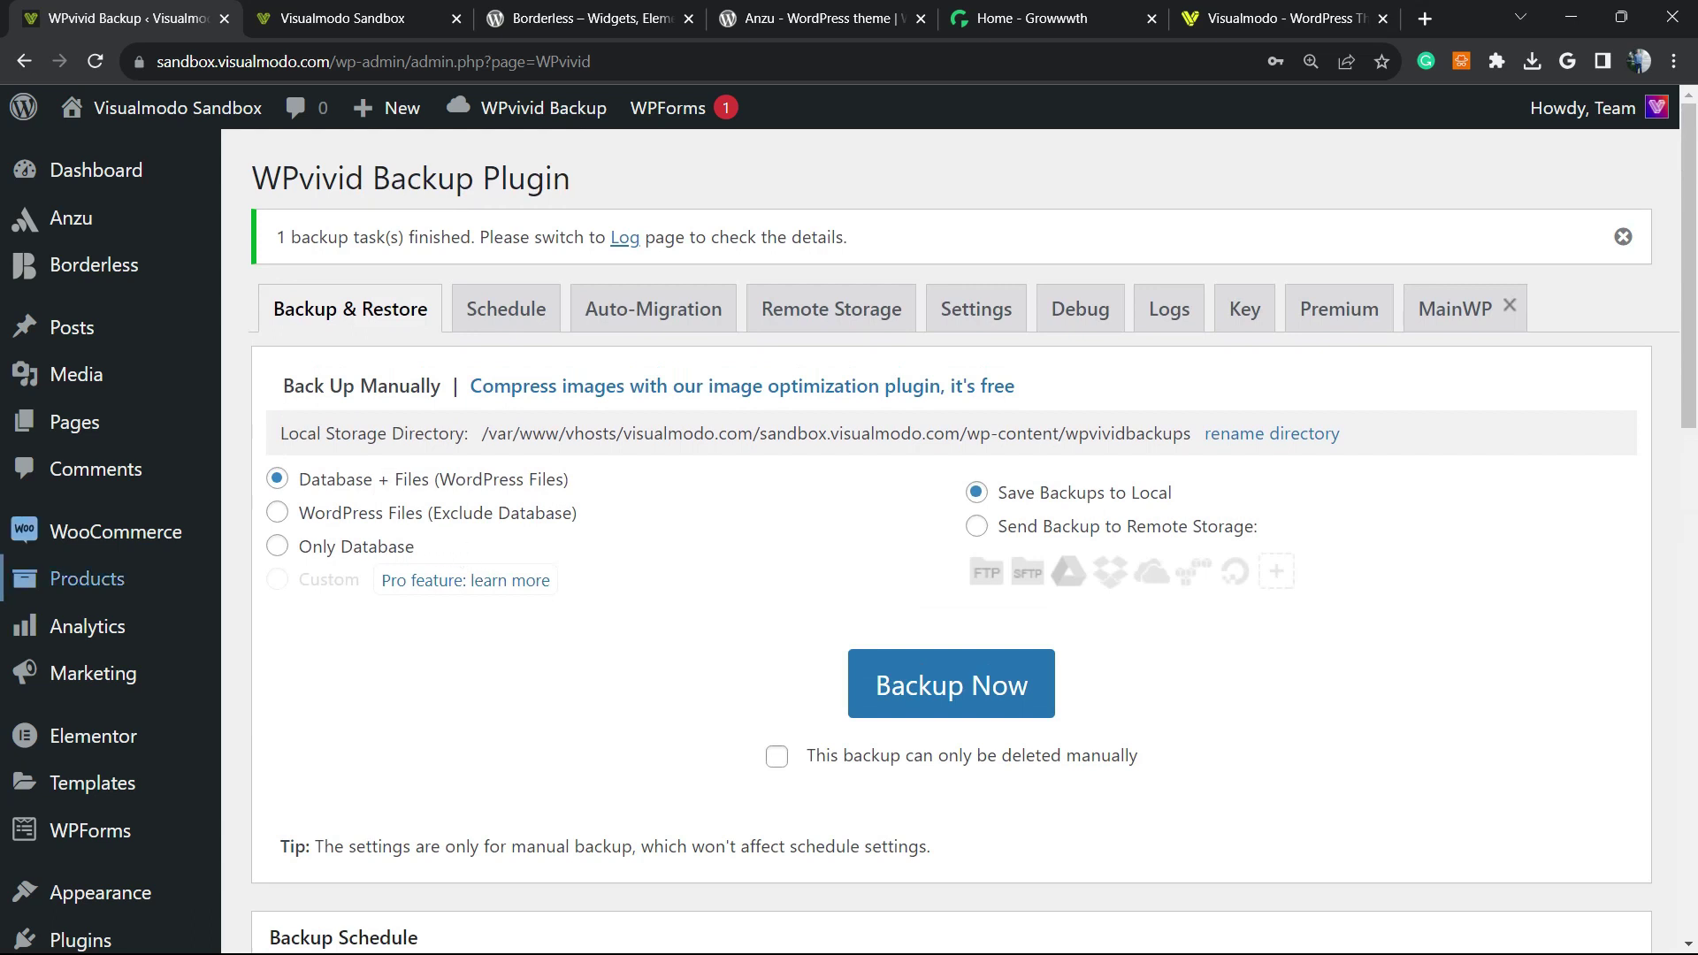
scroll(115, 575, down, 3)
key(ctrl+Tab)
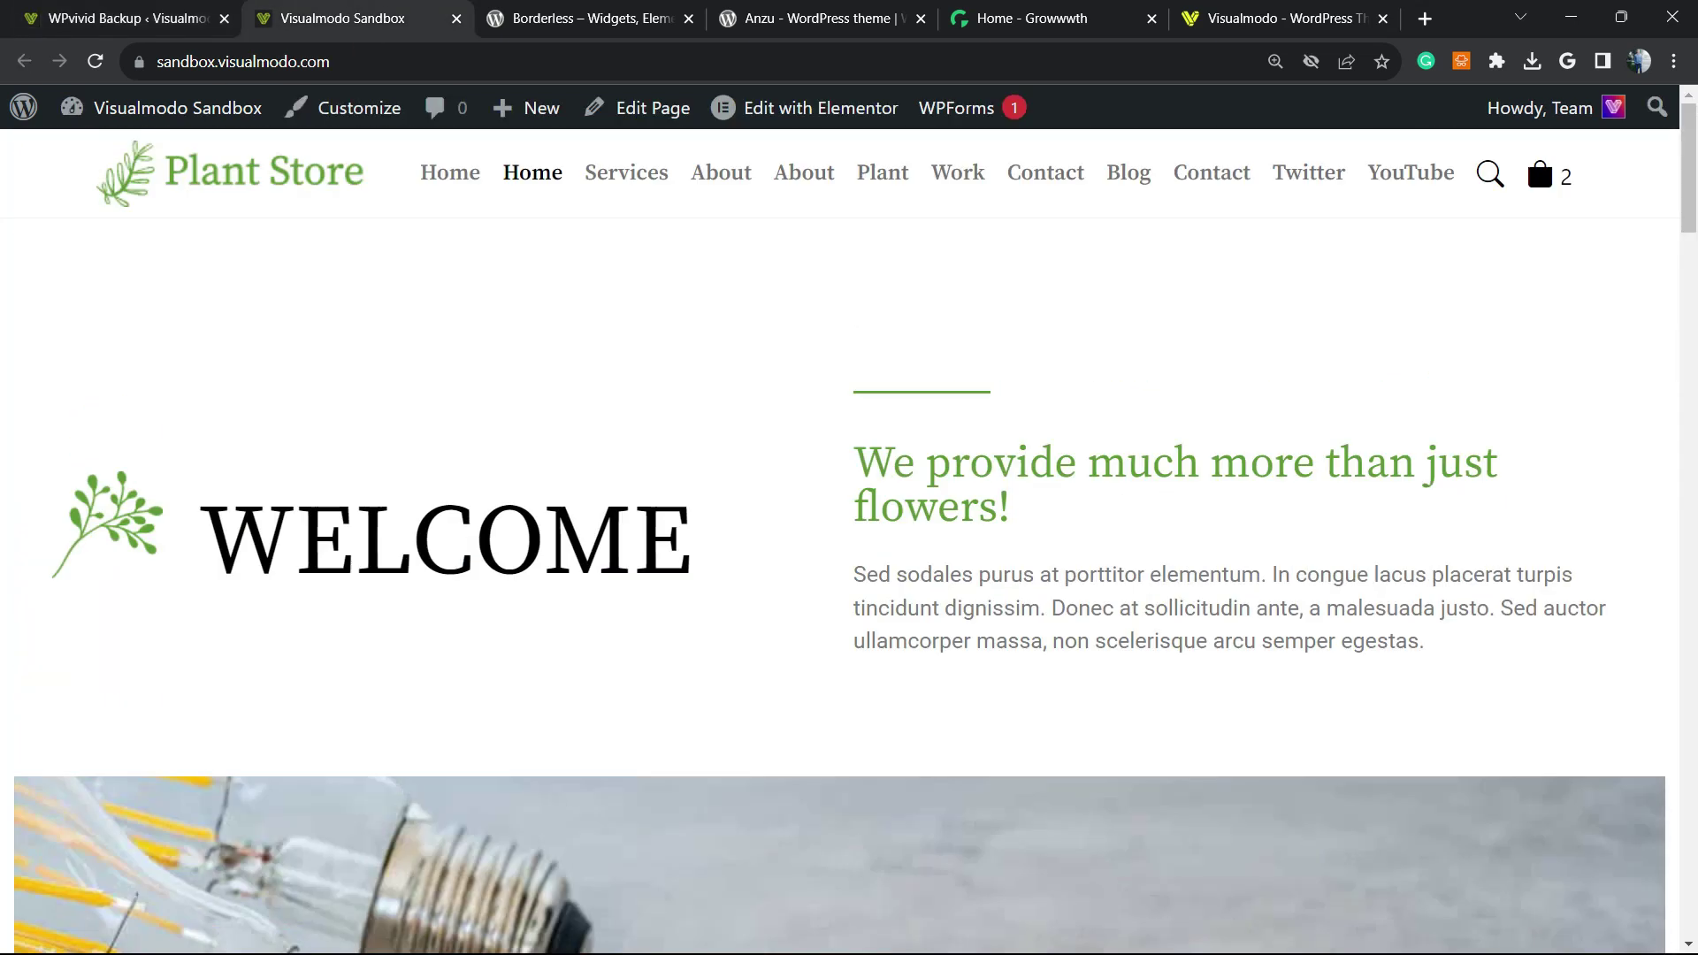
click(128, 18)
scroll(265, 587, down, 6)
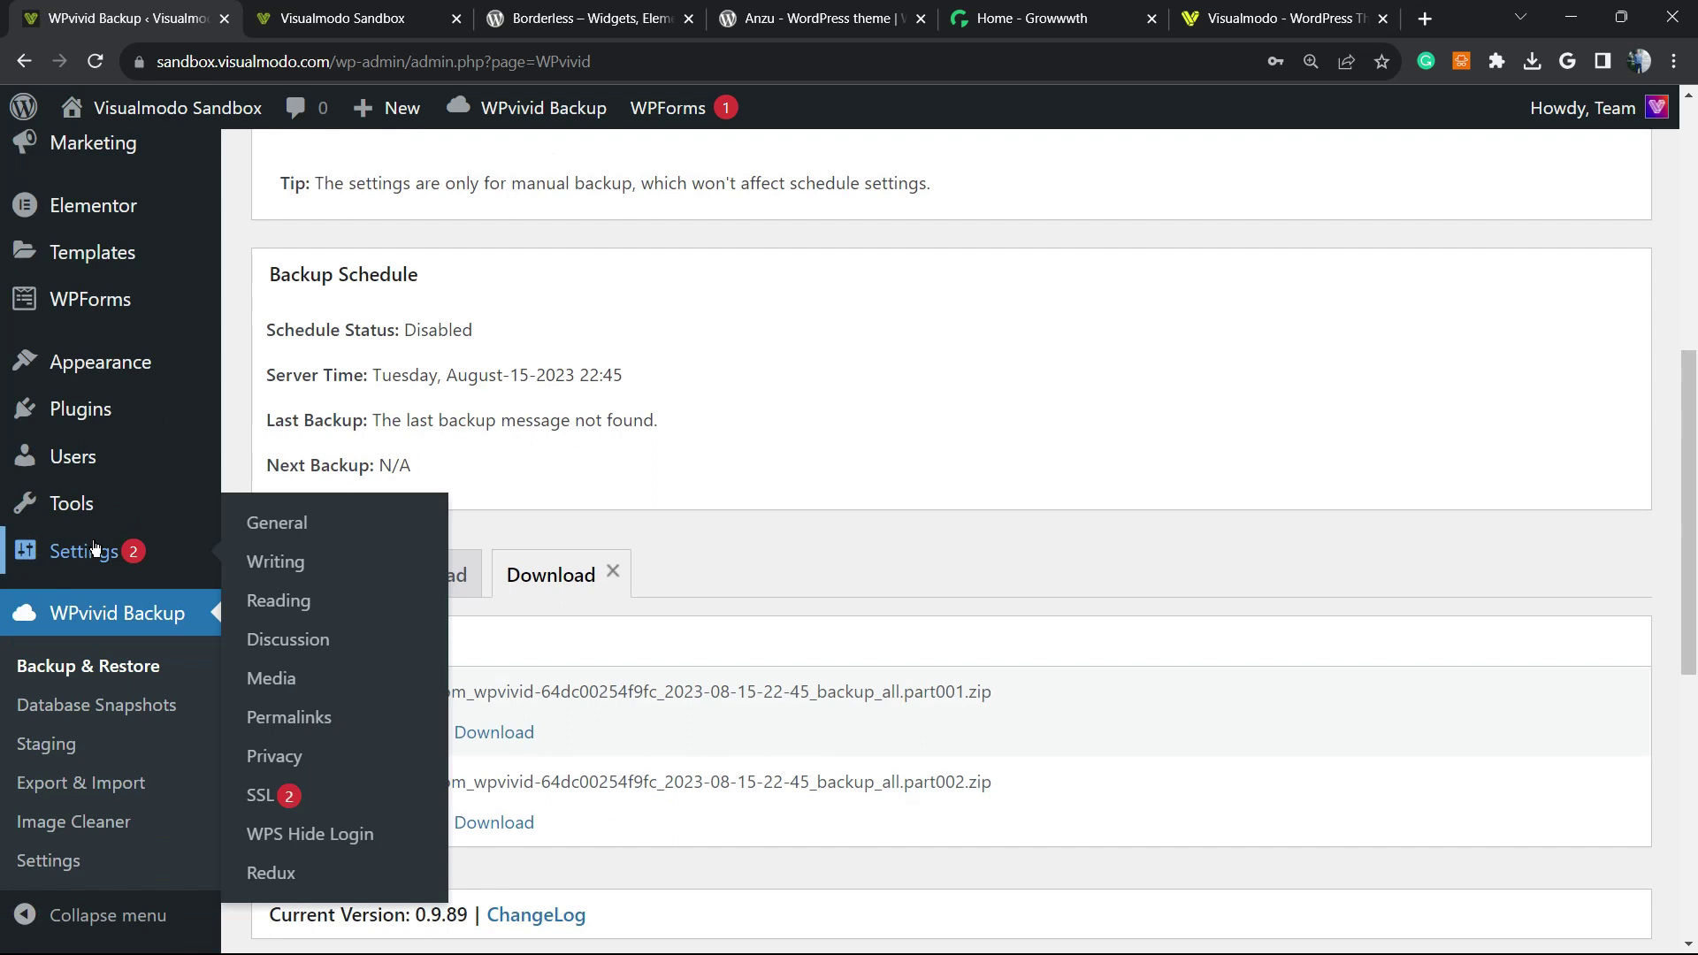
mouse_move(105, 468)
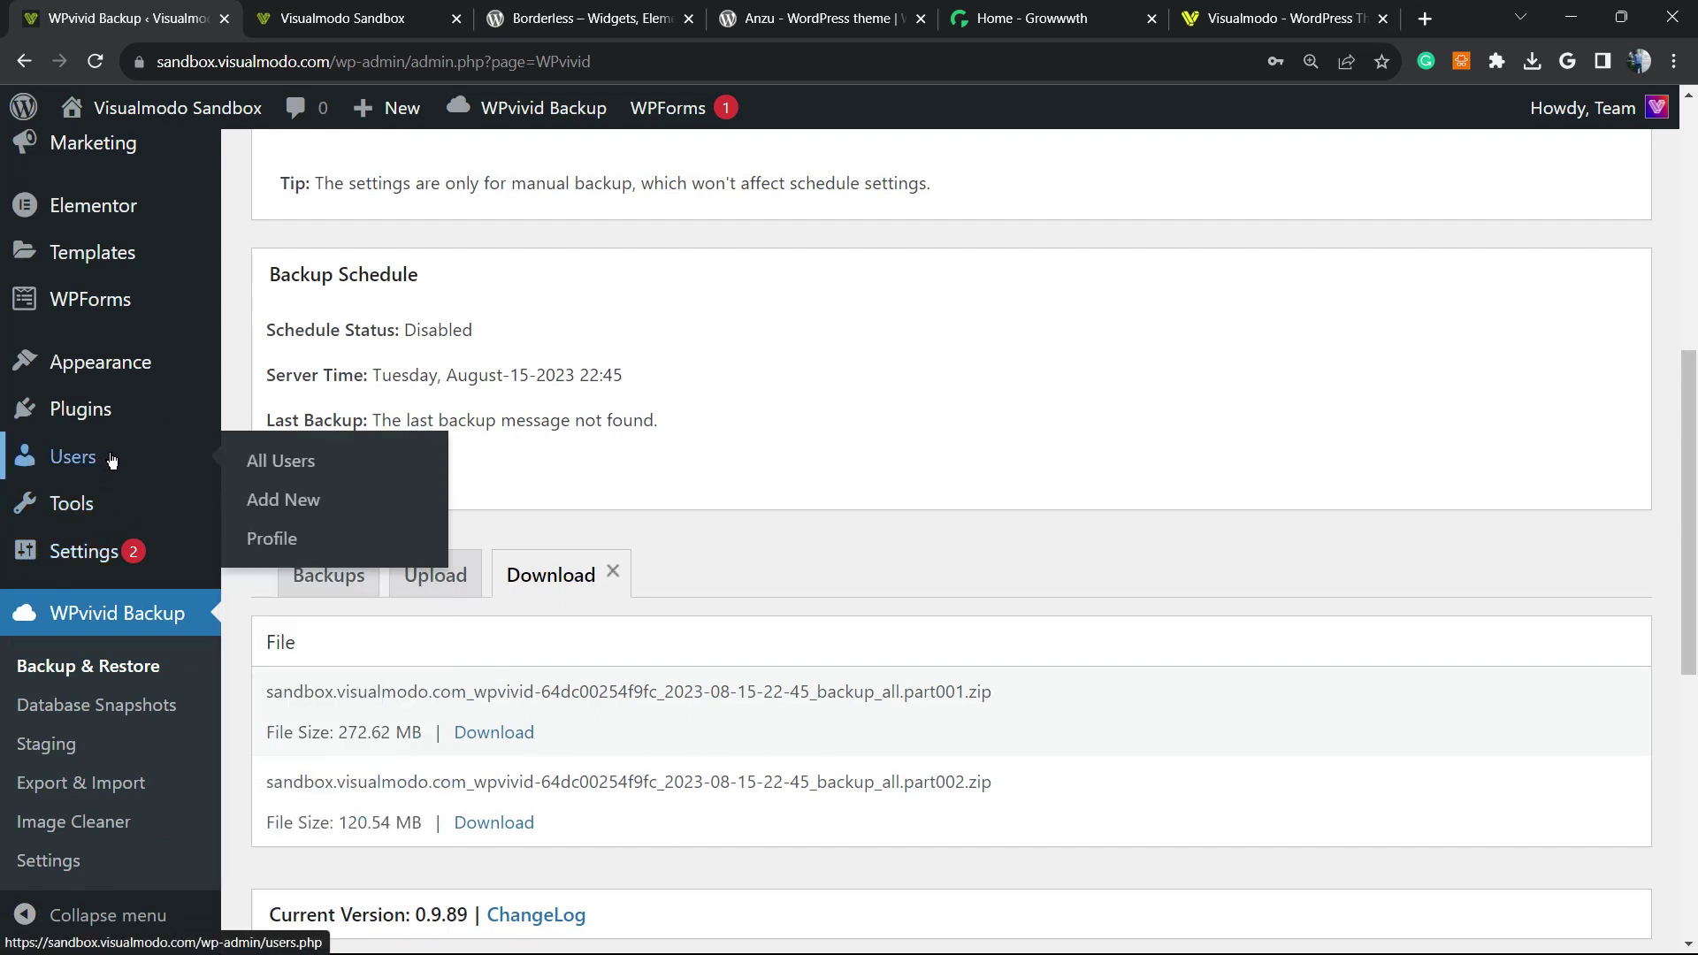
mouse_move(121, 497)
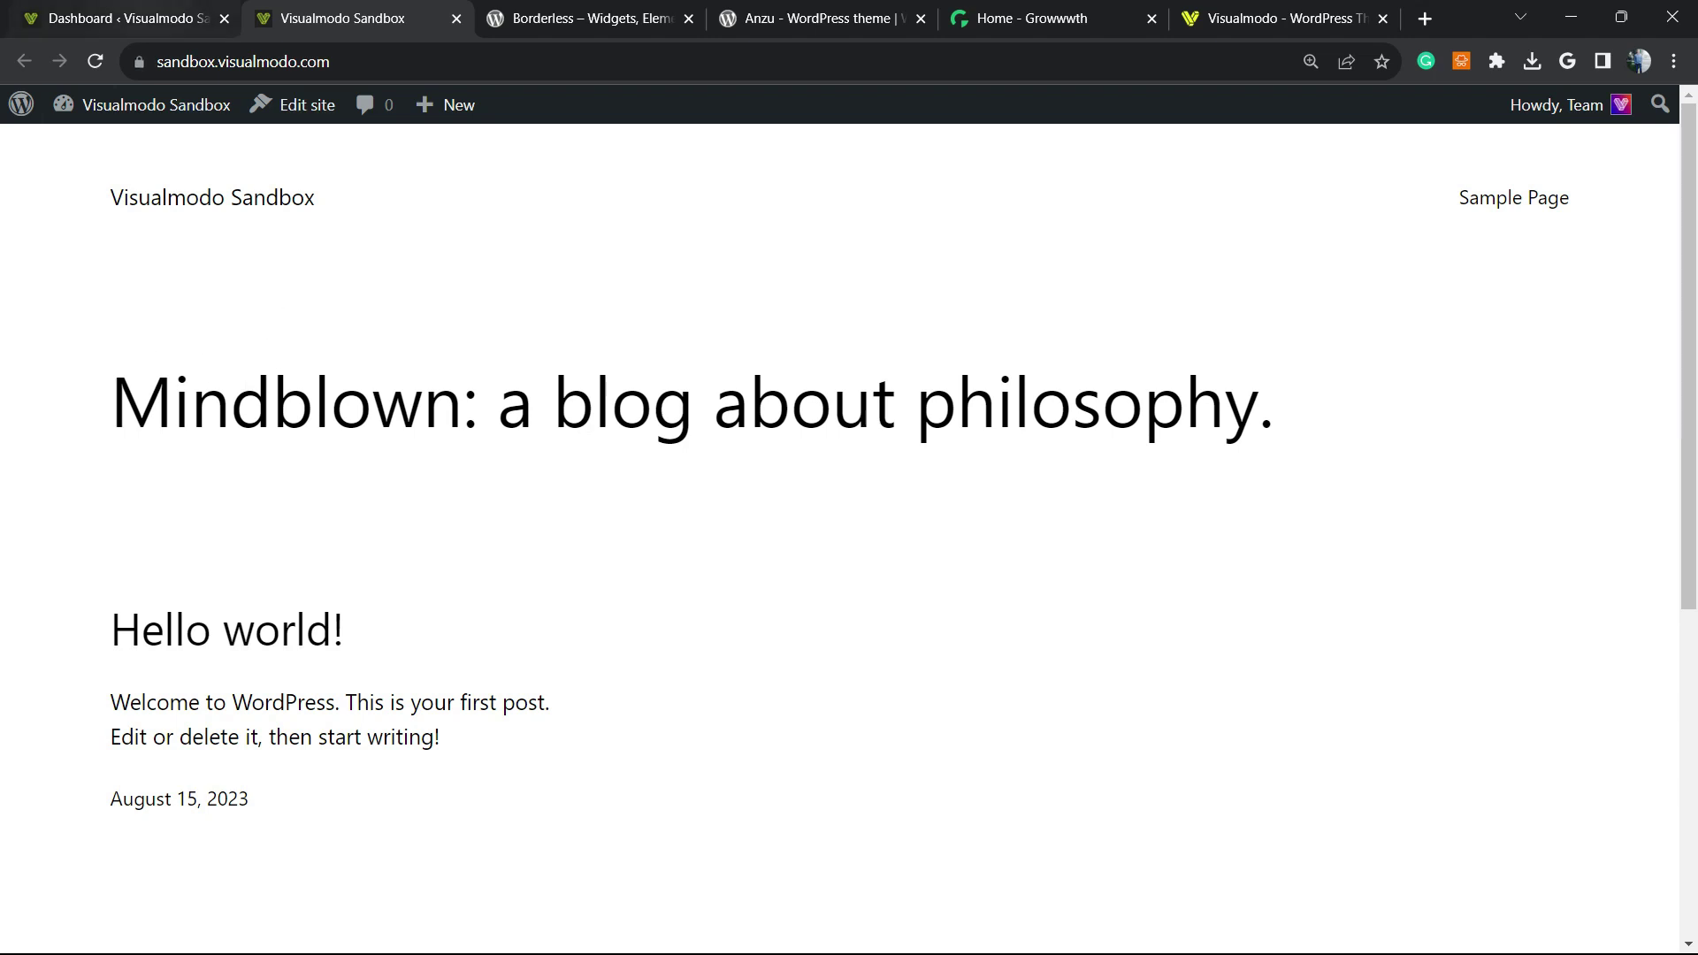
Step: Confirm All Posts holds only Hello world!, then go to Plugins > Add New
click(132, 18)
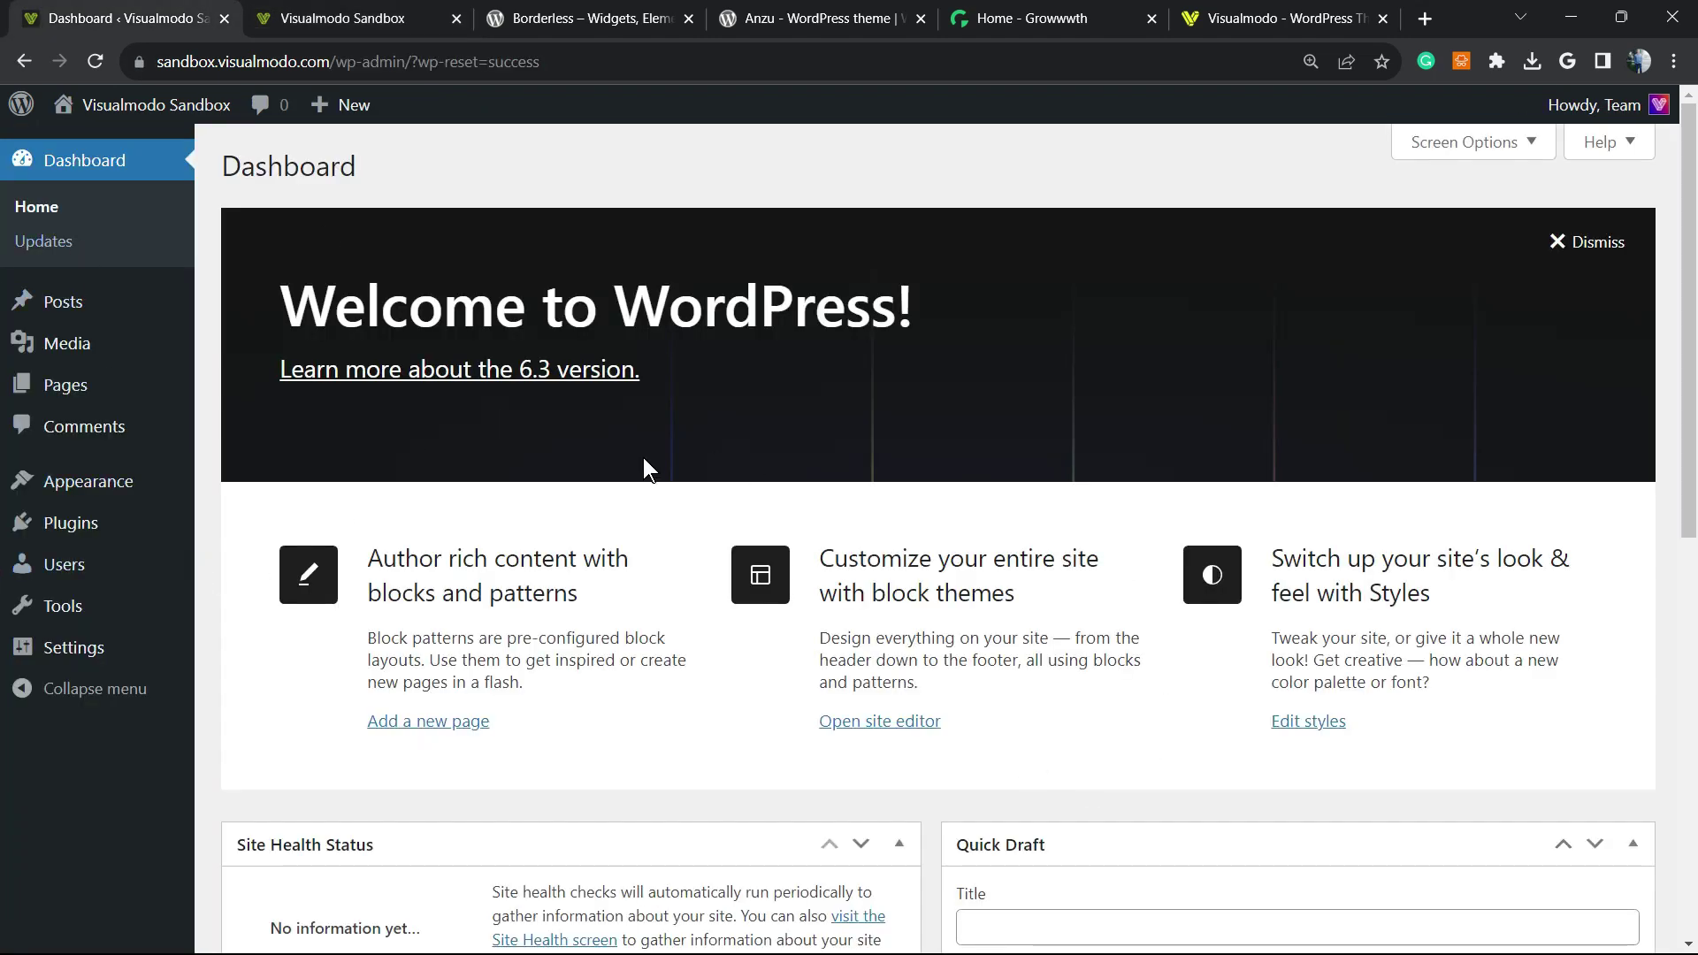
click(249, 306)
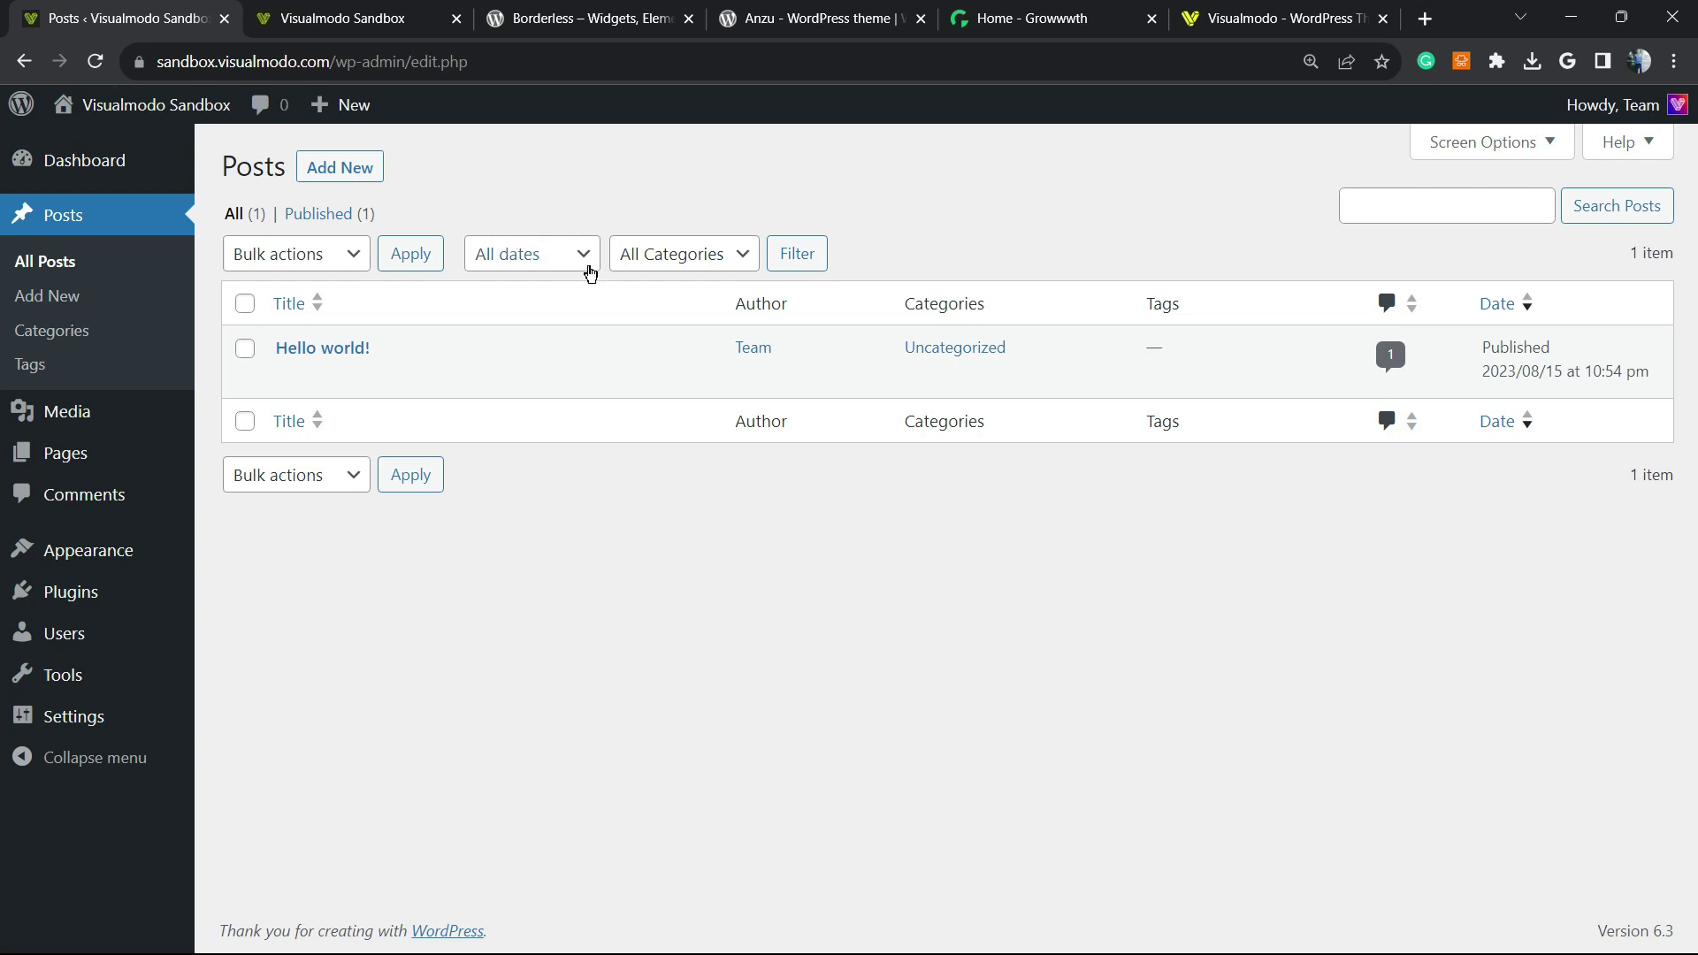
mouse_move(126, 590)
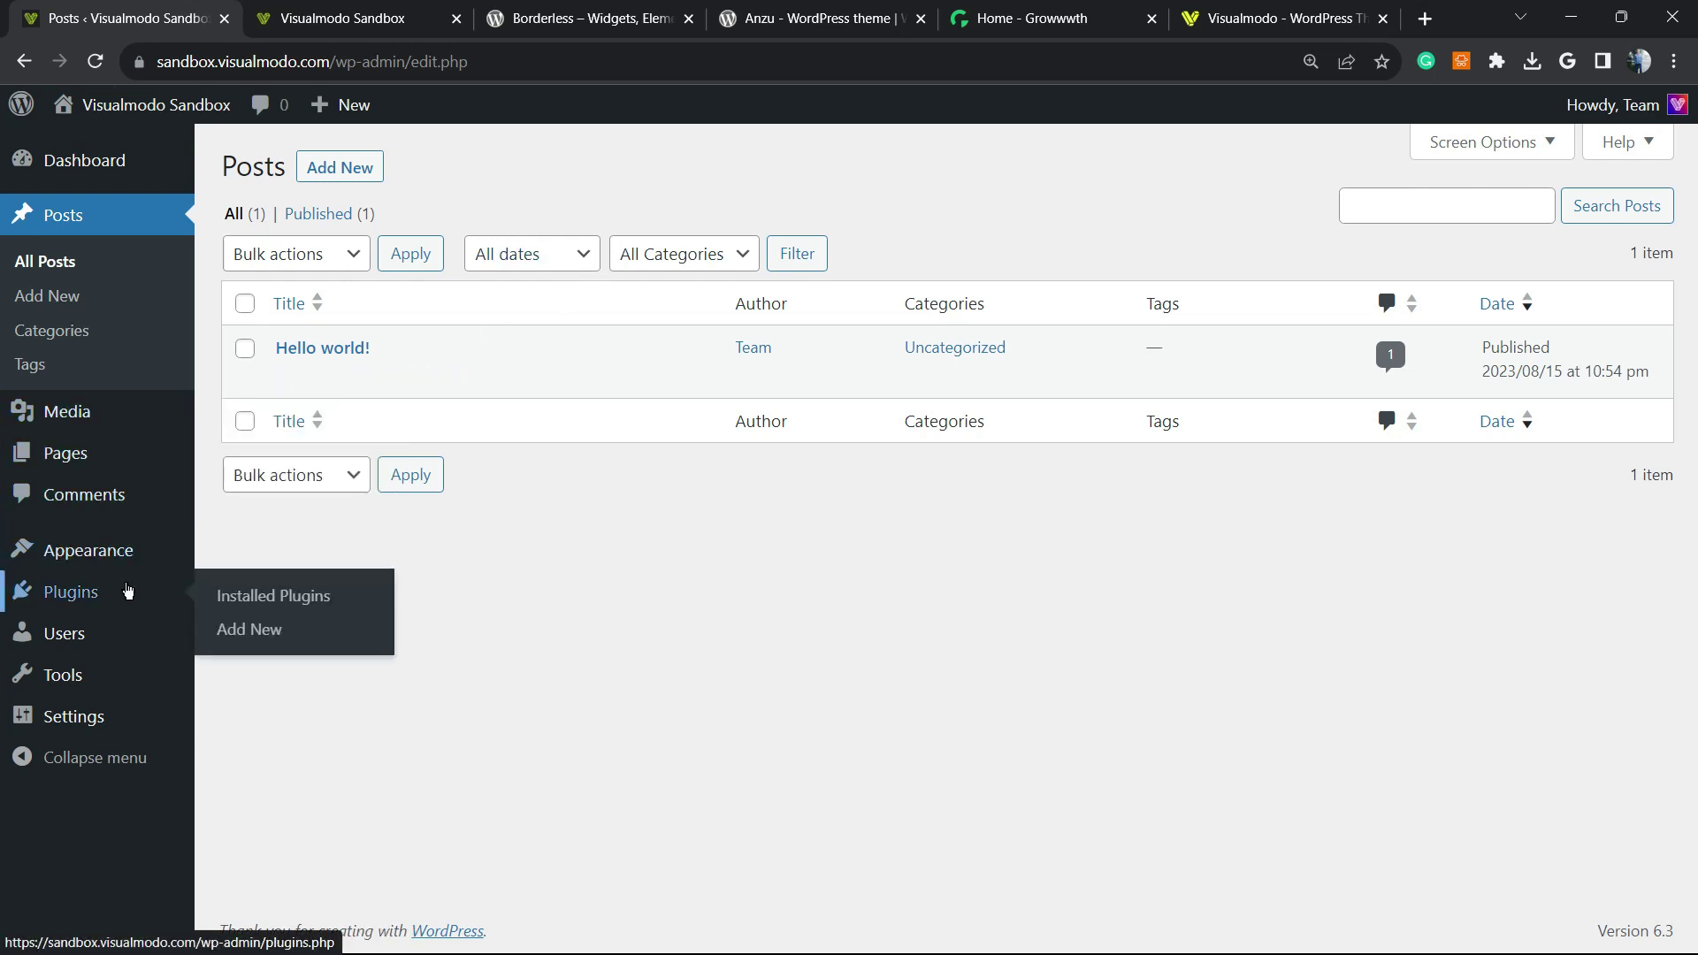
click(300, 626)
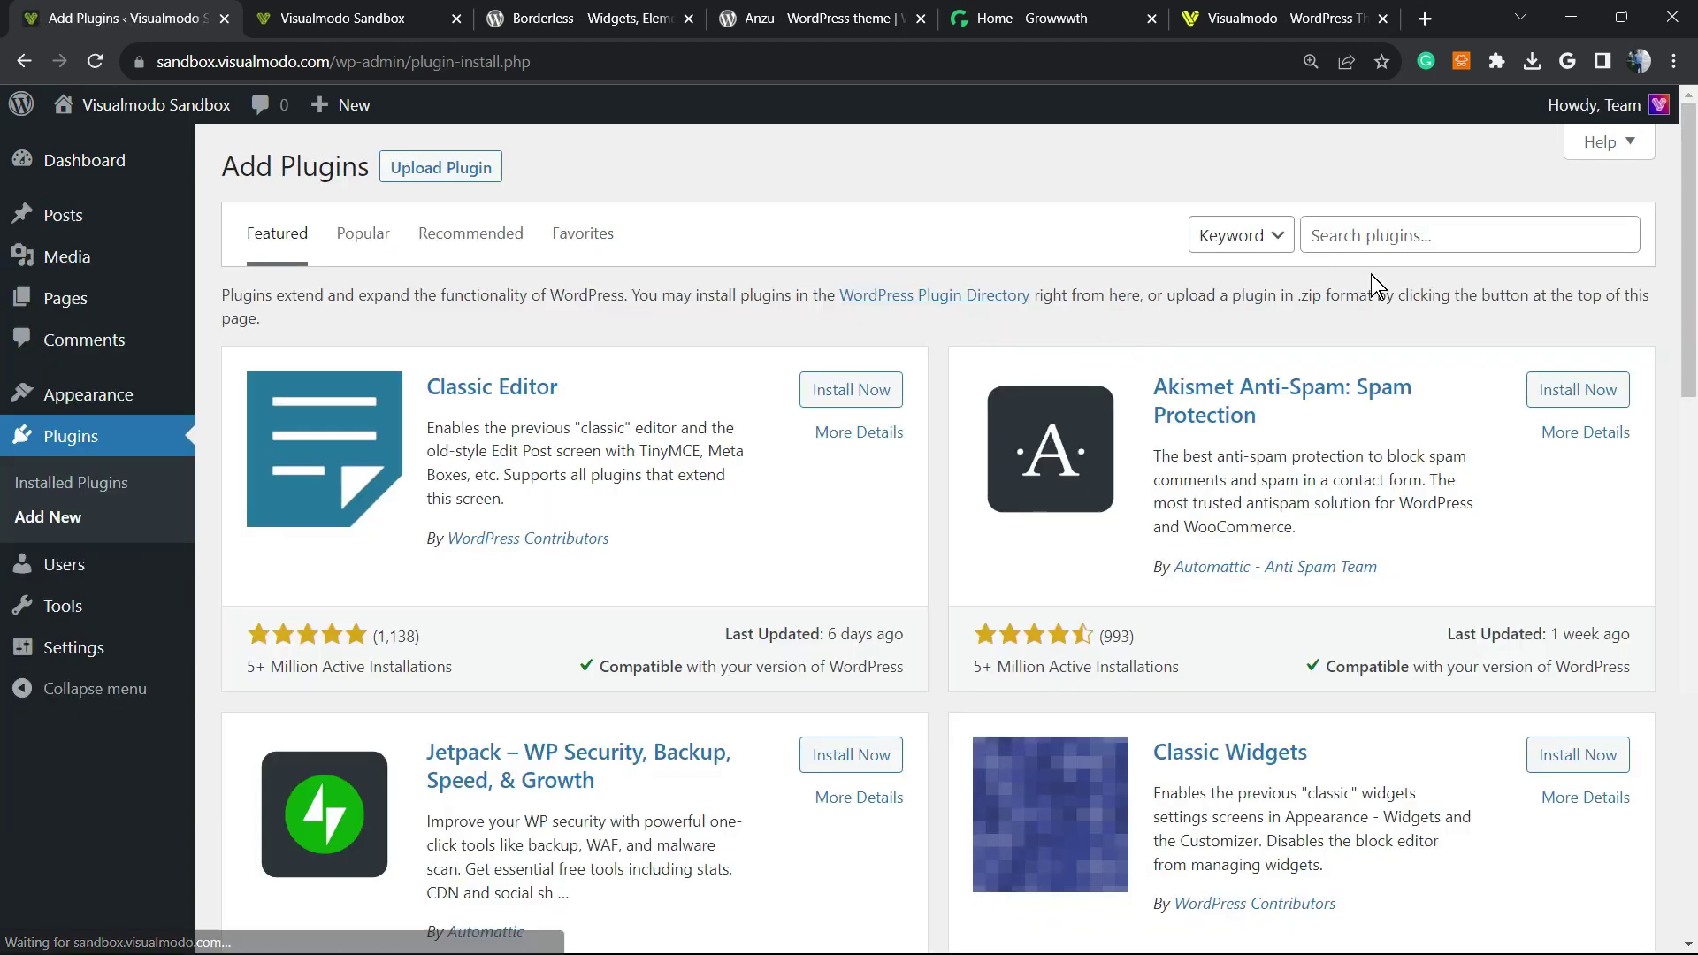
Step: Find WPvivid in the plugin search and activate it, then scroll to its empty Backups list
click(1406, 235)
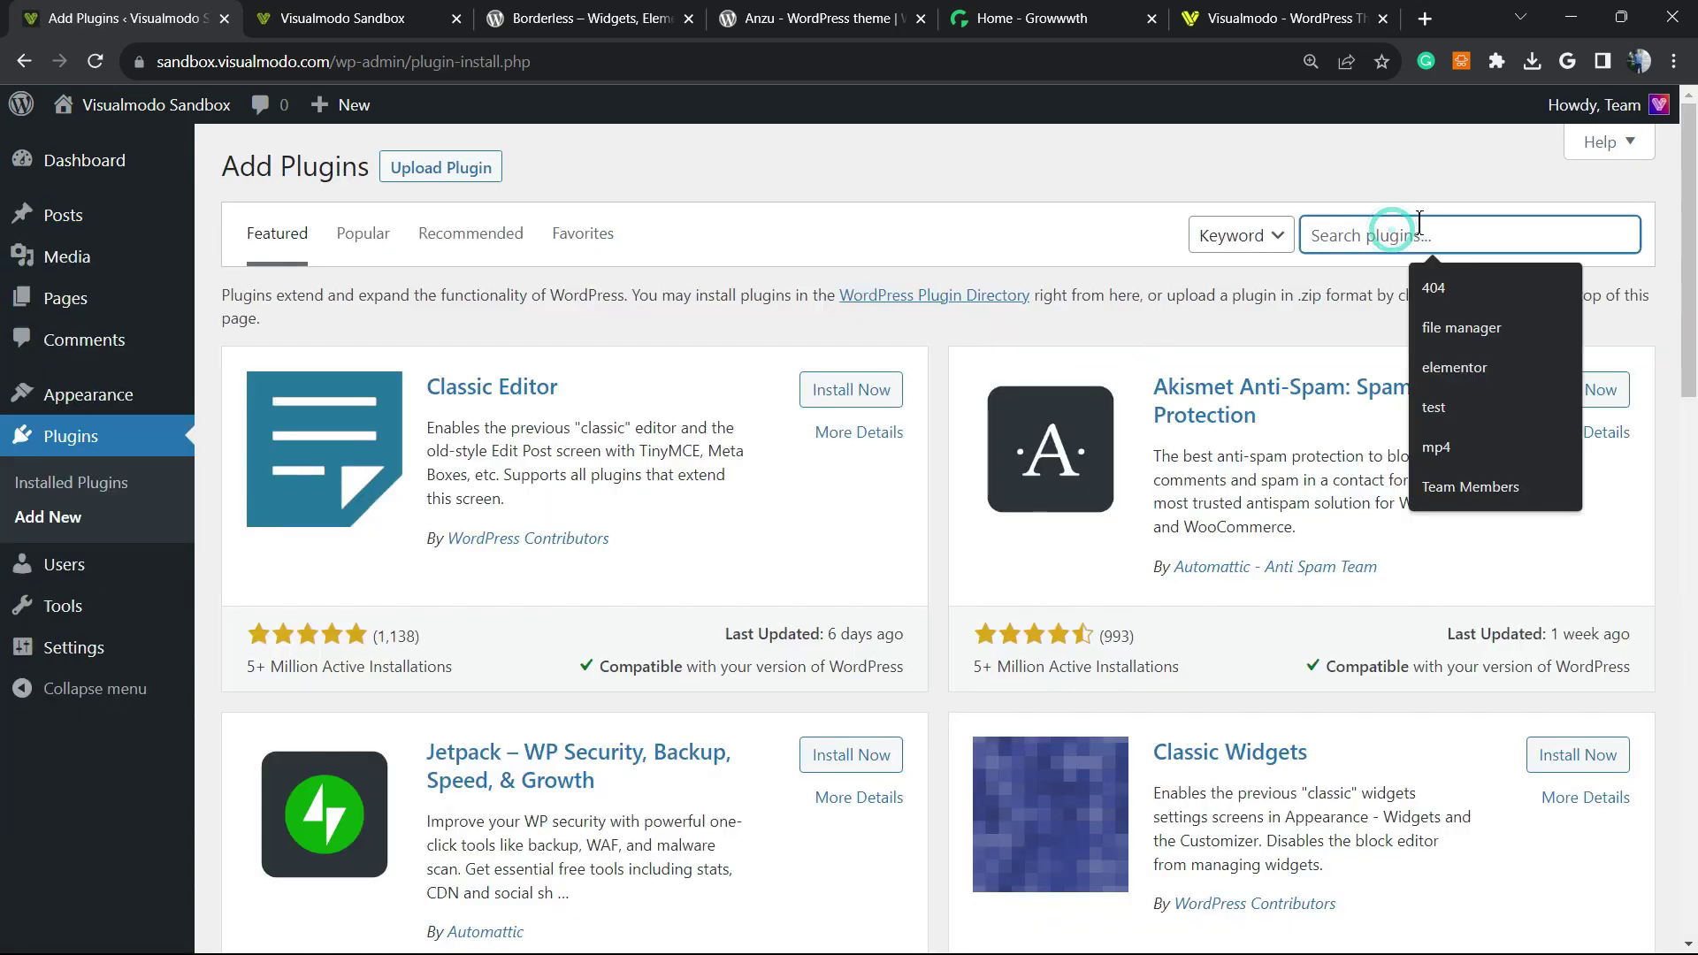
text(WPvivid)
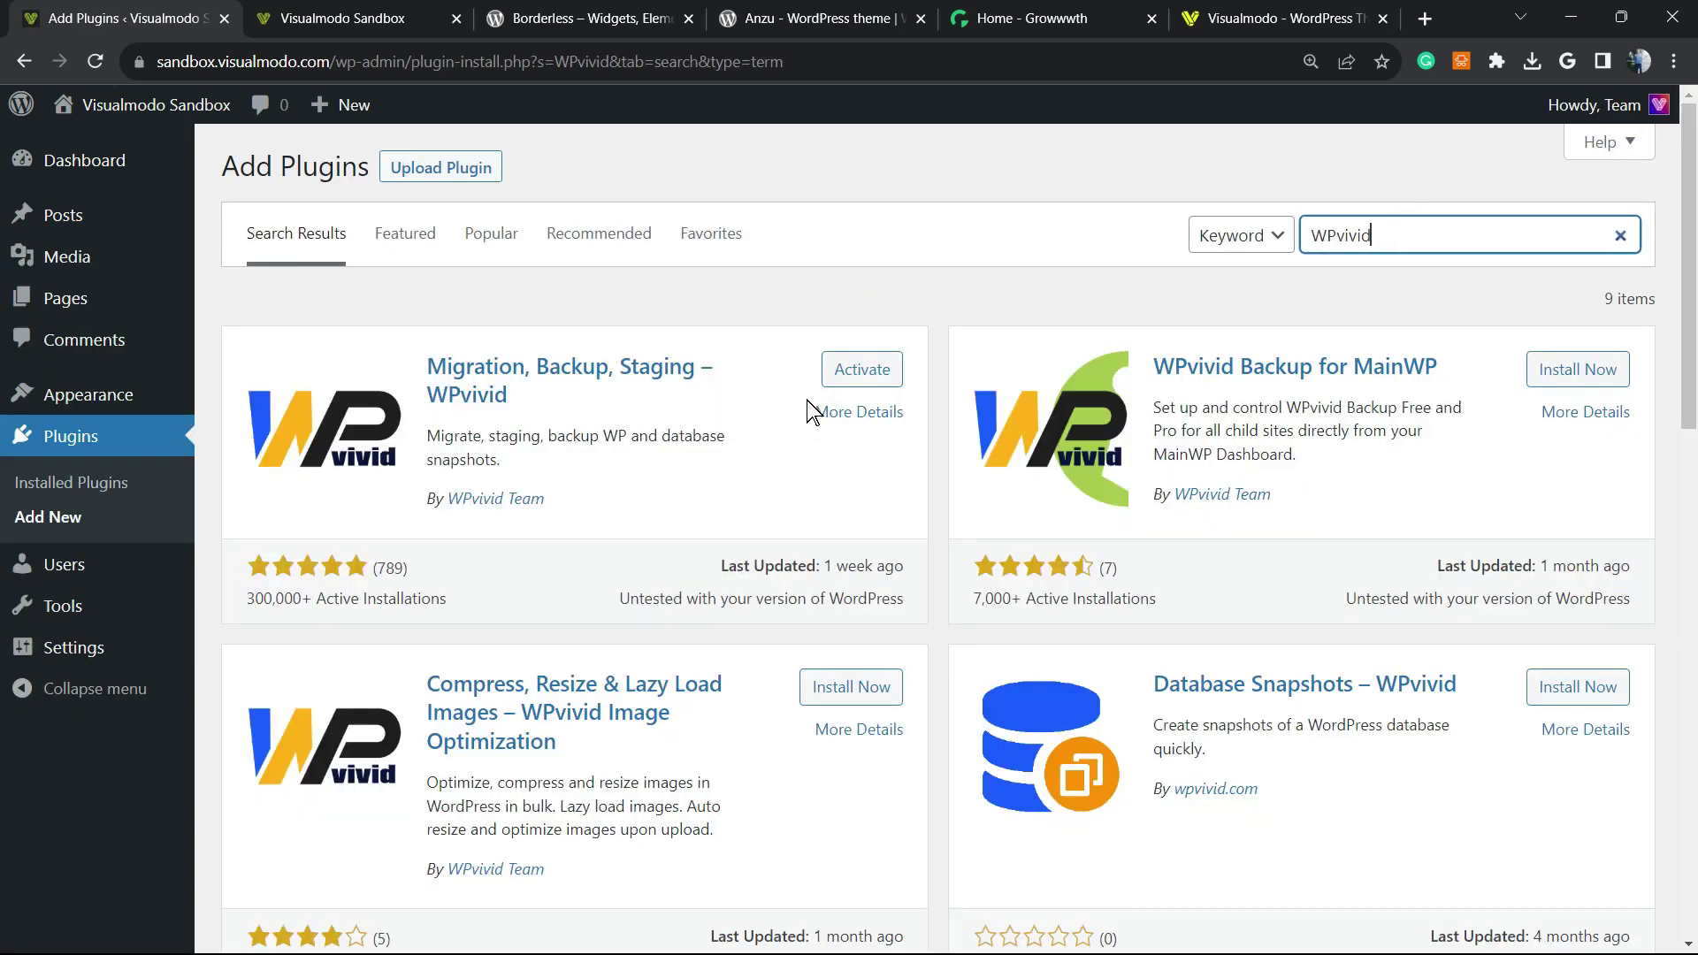
click(834, 362)
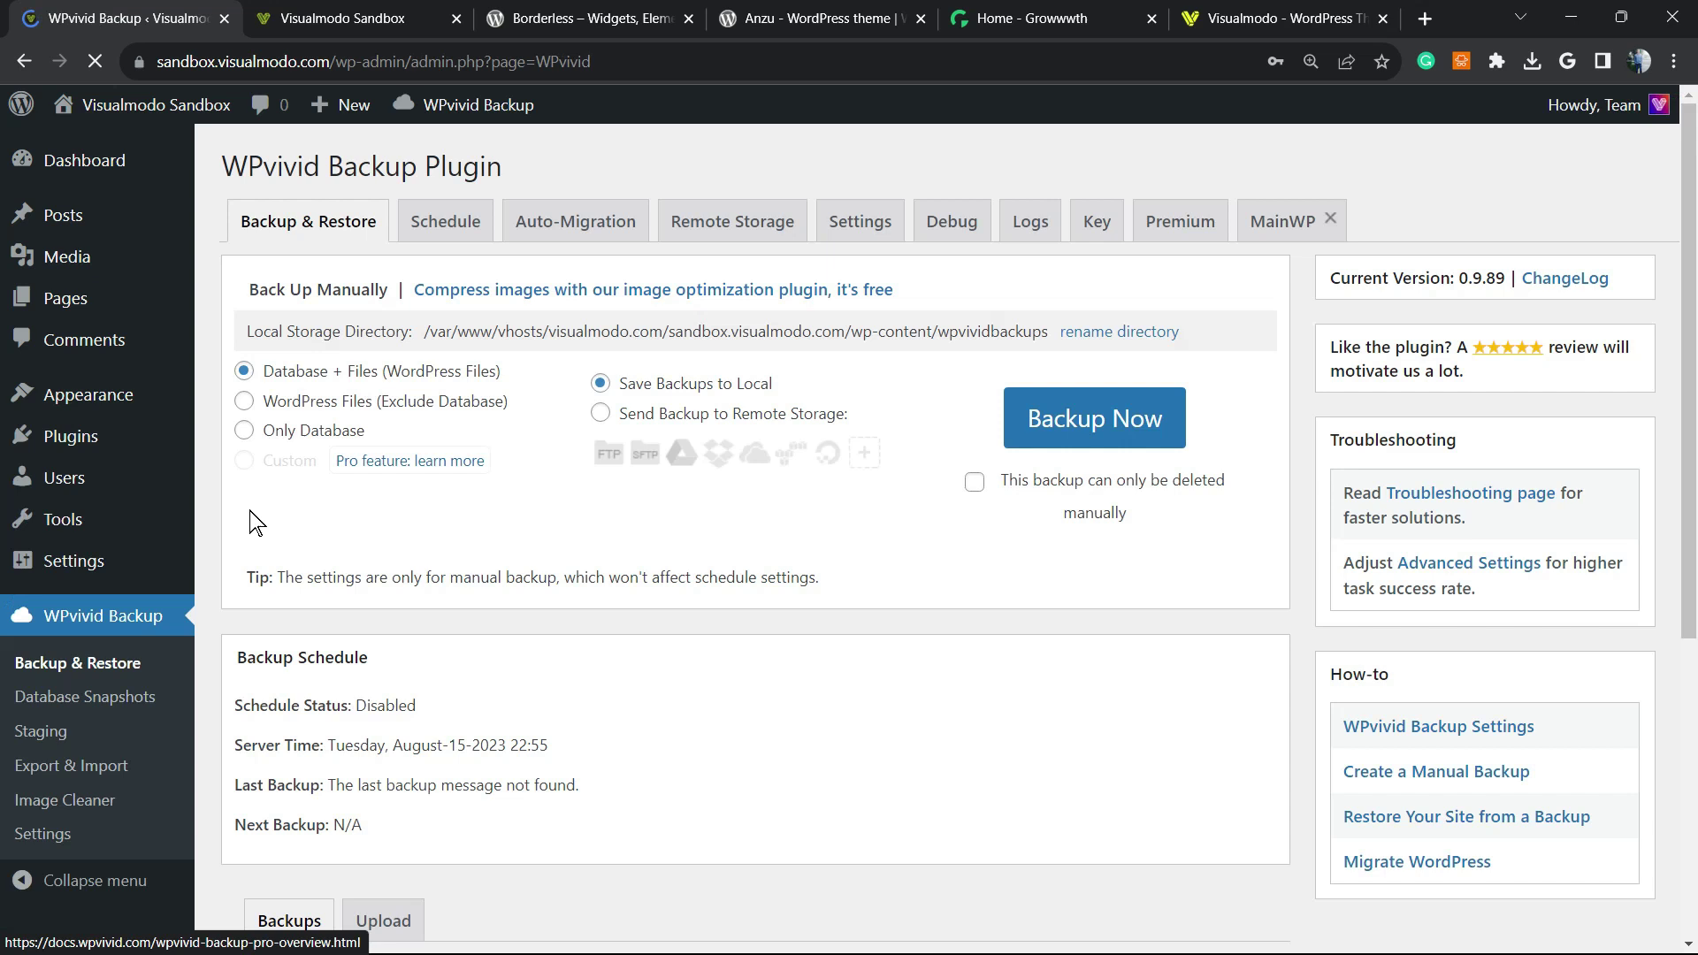
scroll(499, 433, down, 5)
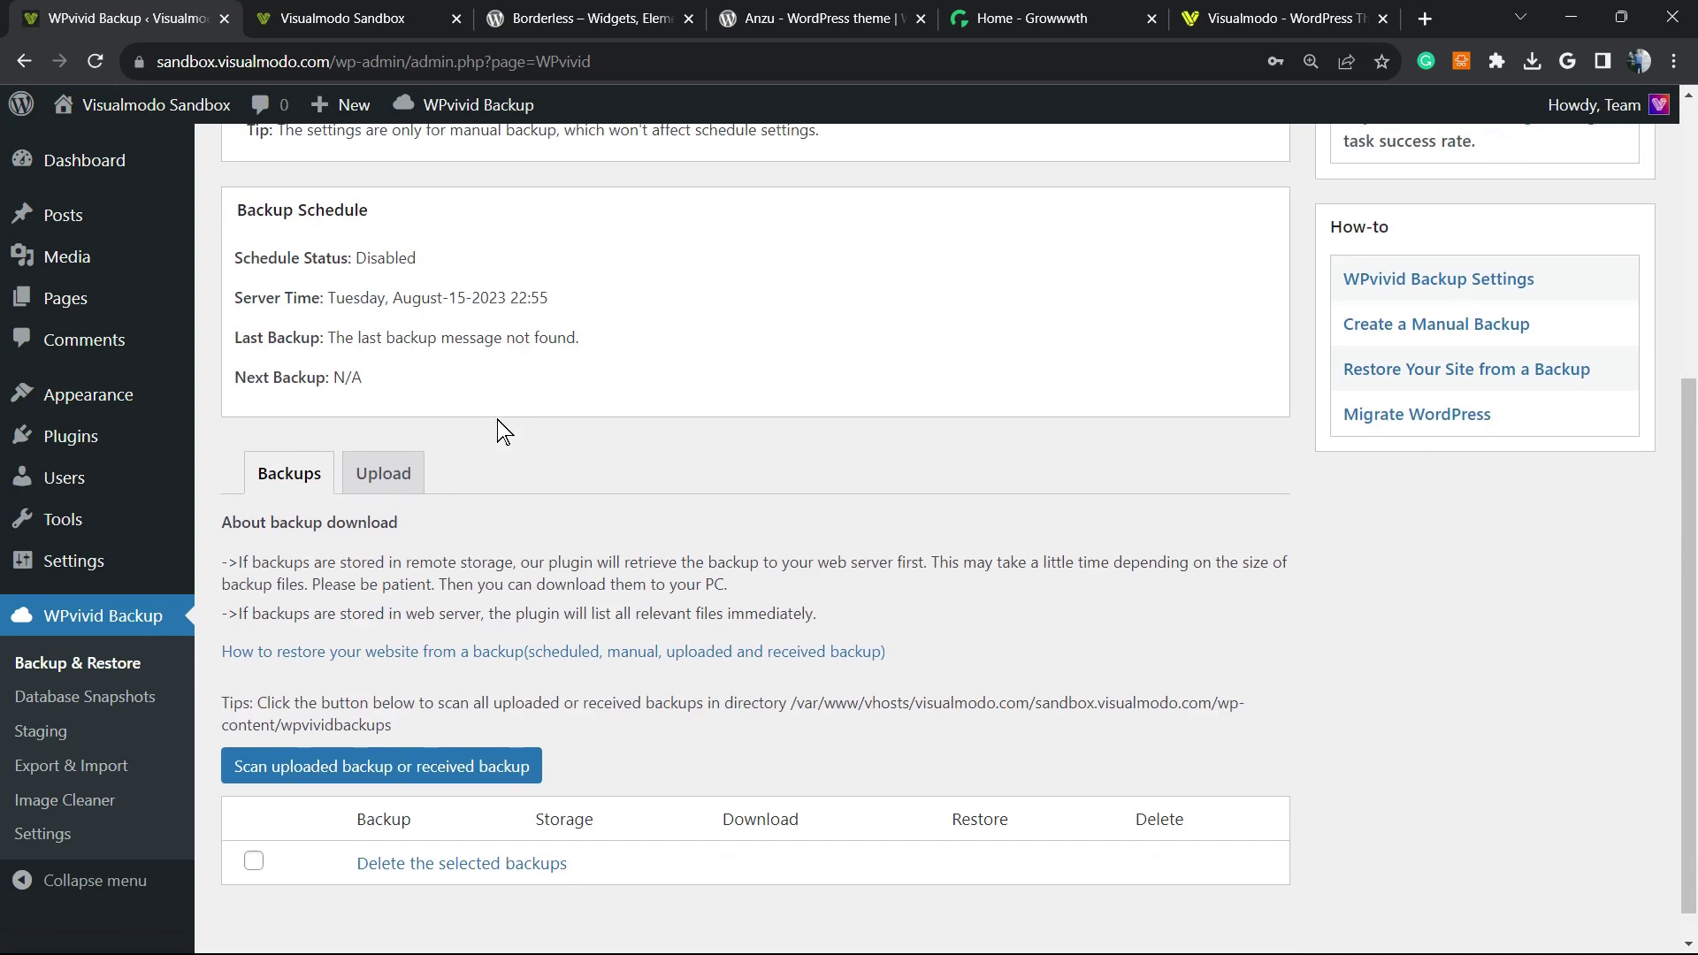
Step: Upload backup_all.part001.zip from the Downloads folder through WPvivid's Upload tab
scroll(502, 431, down, 1)
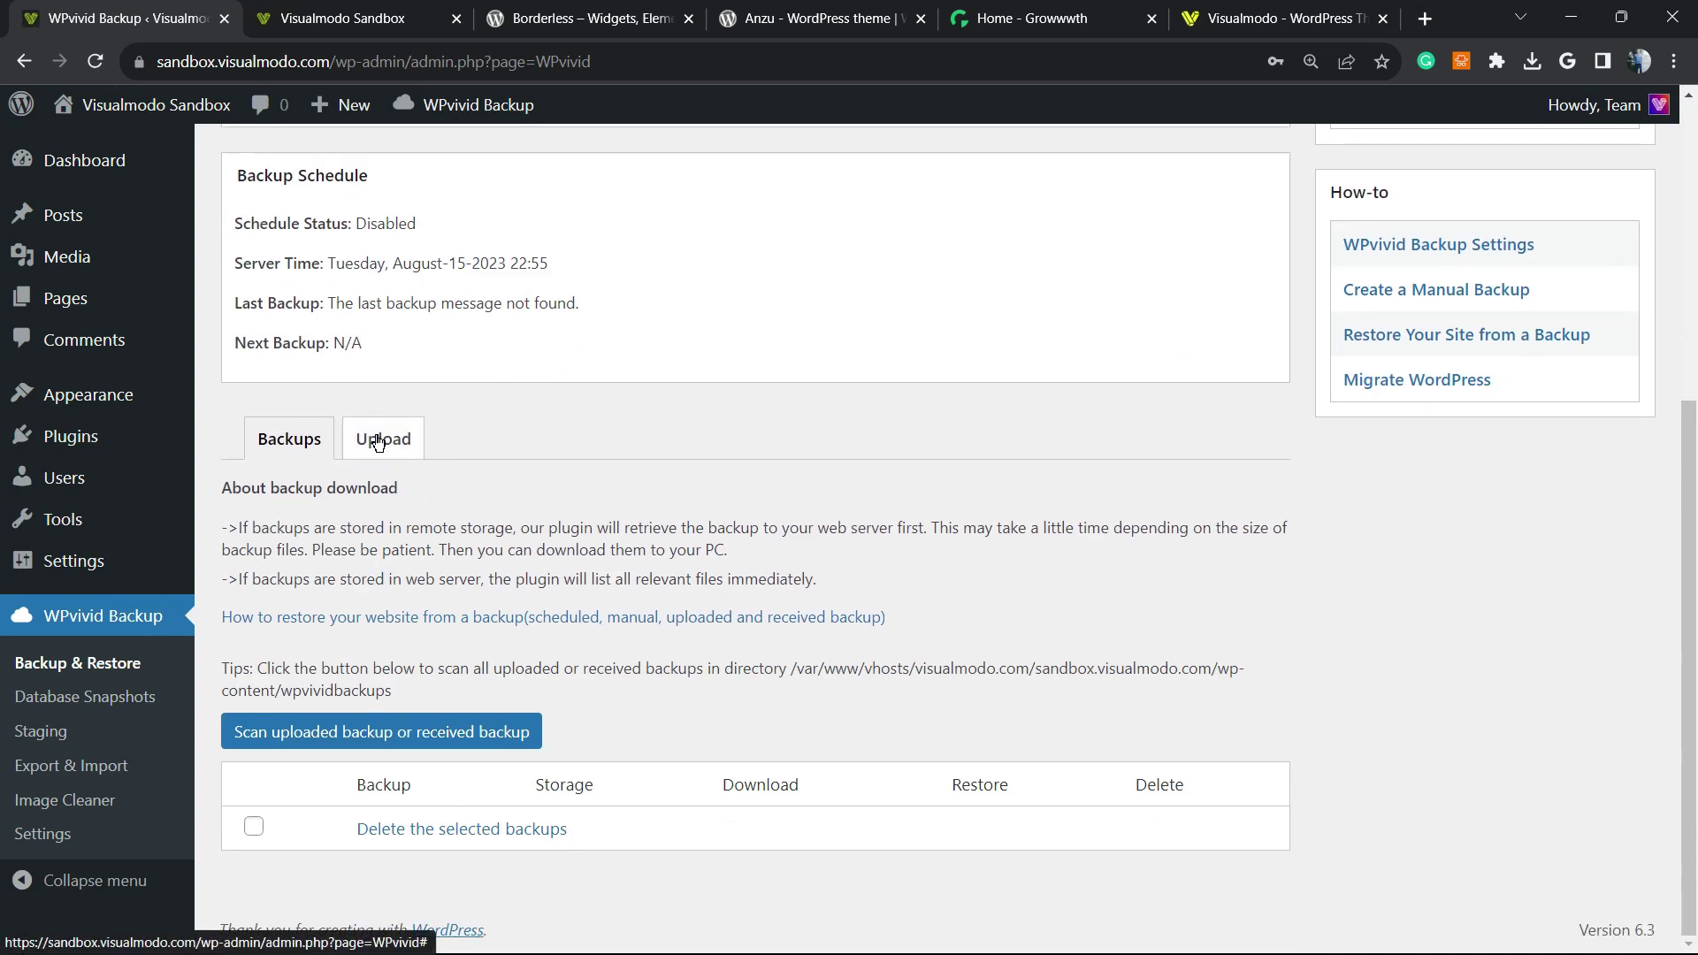
click(418, 448)
scroll(522, 557, down, 6)
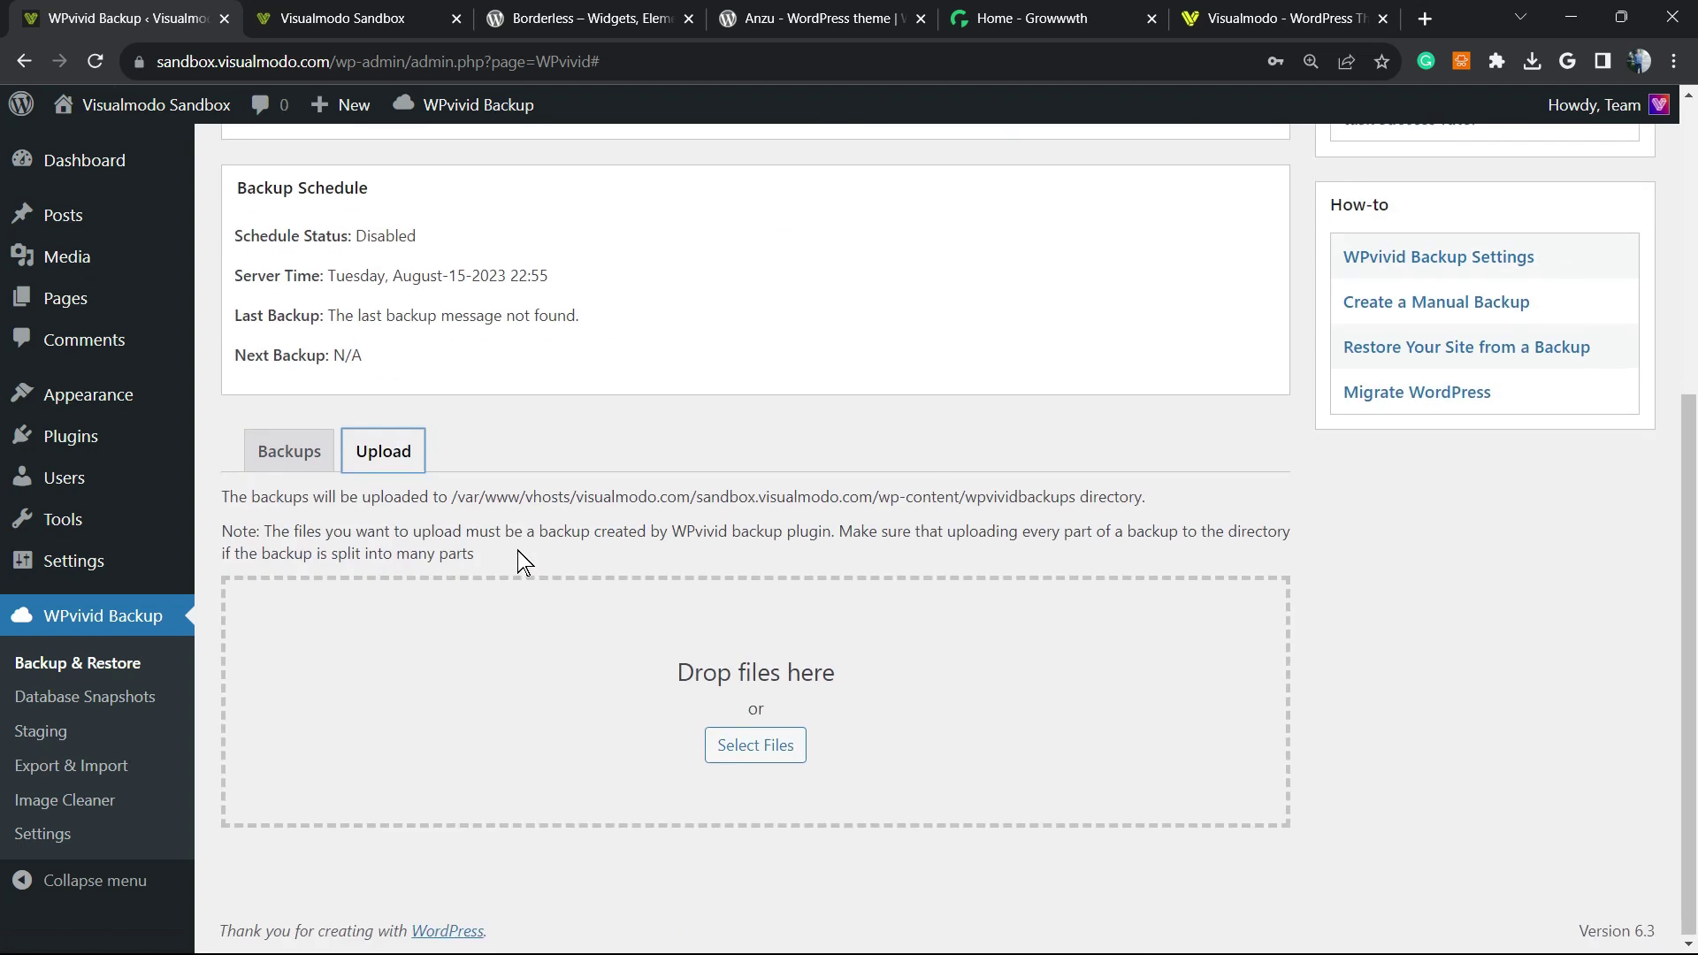
click(773, 745)
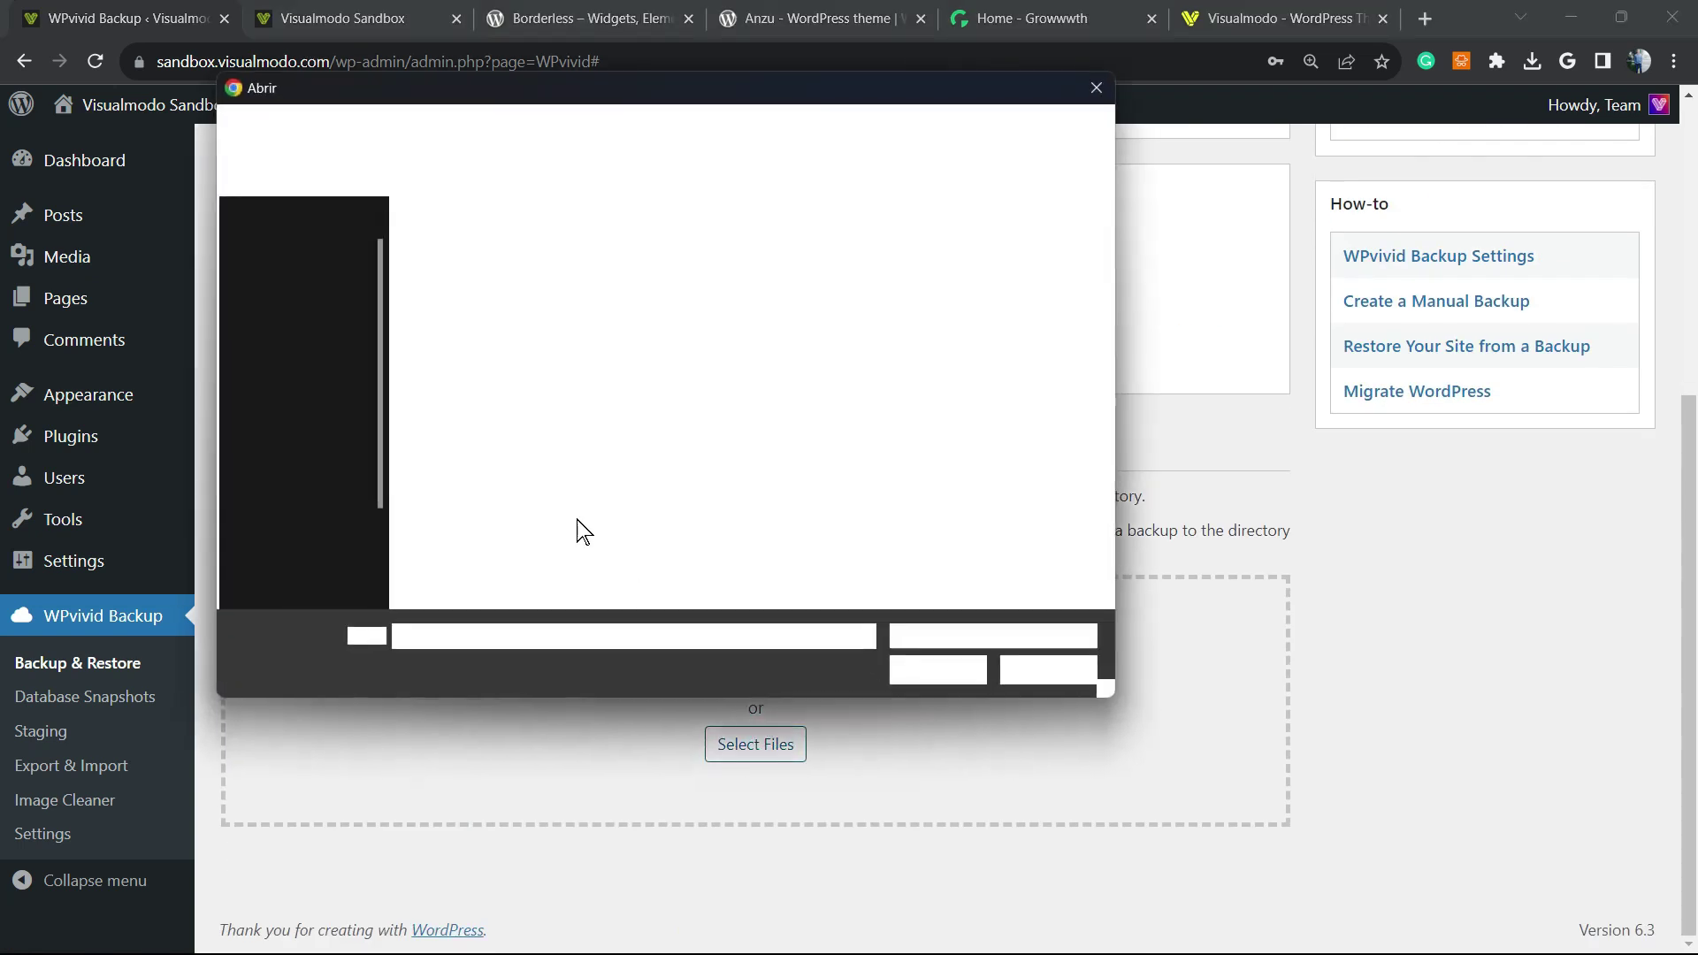
click(311, 285)
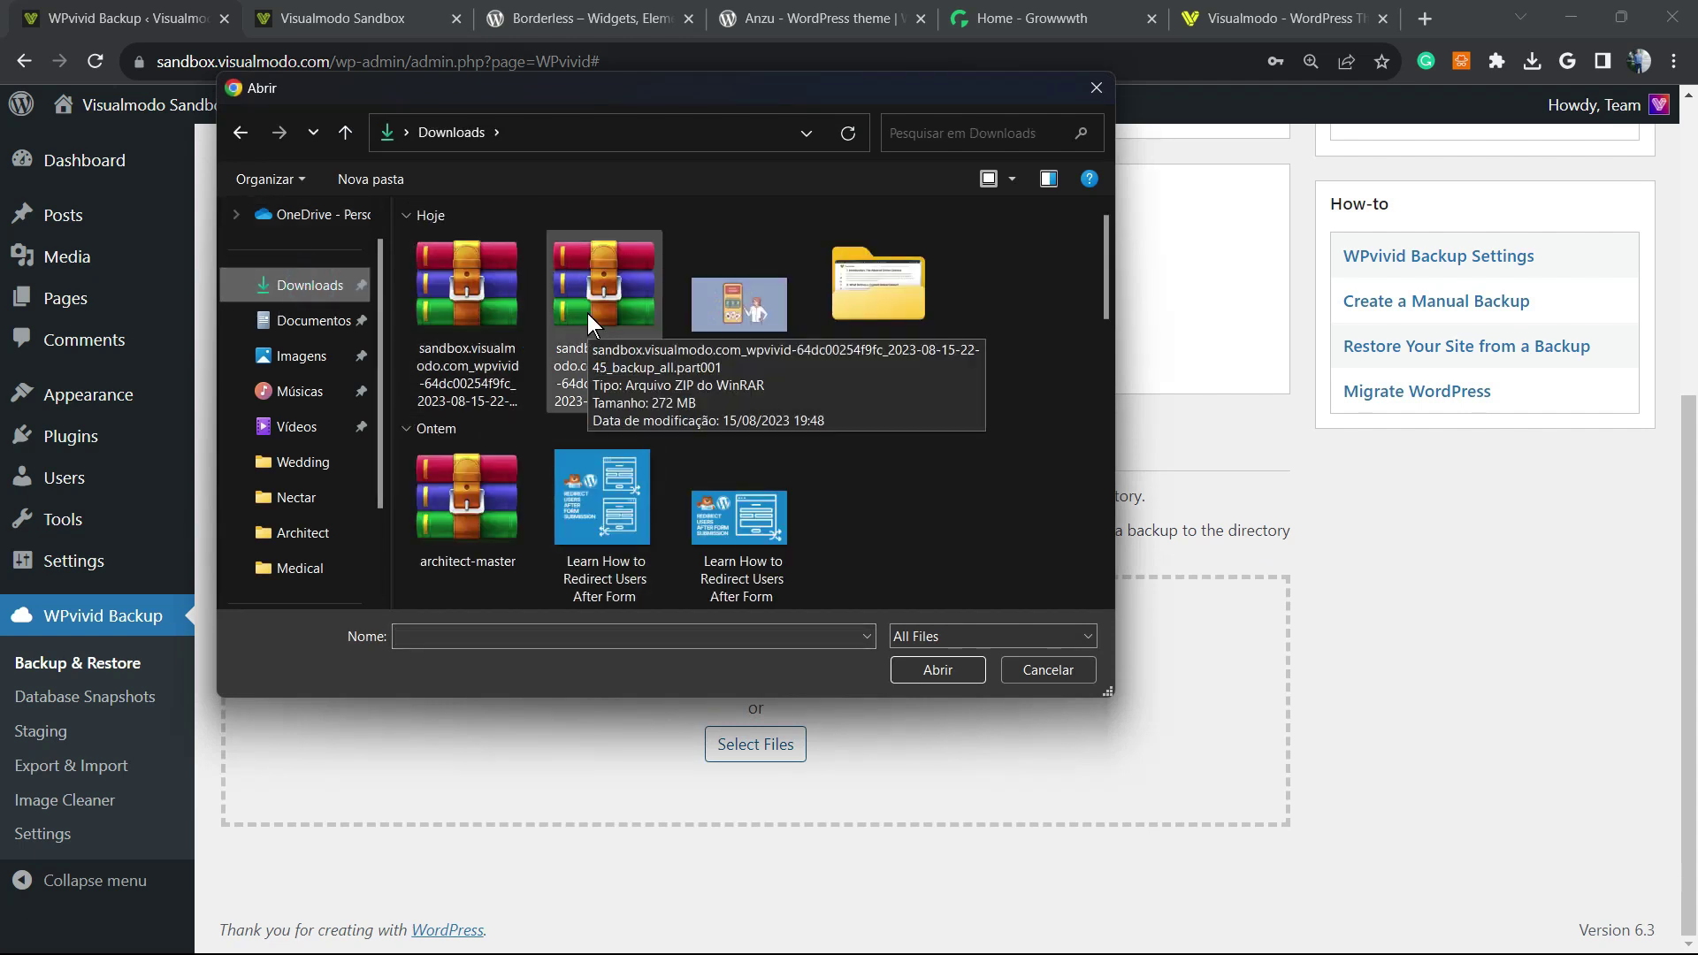
click(496, 320)
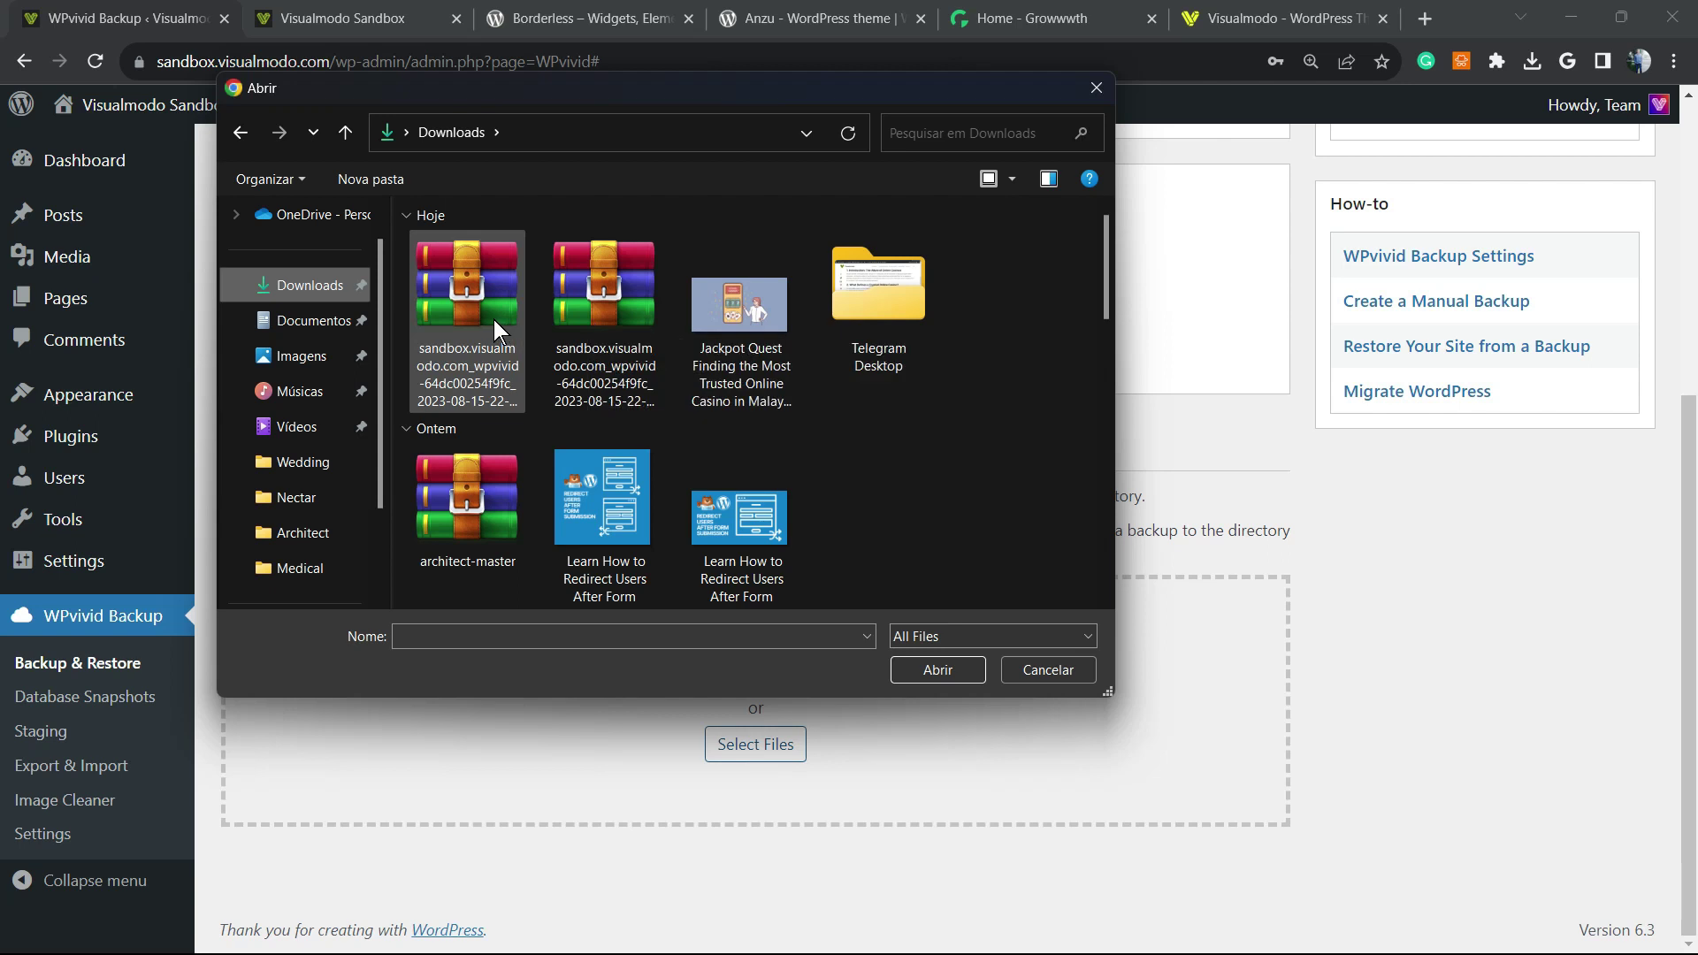
double_click(493, 320)
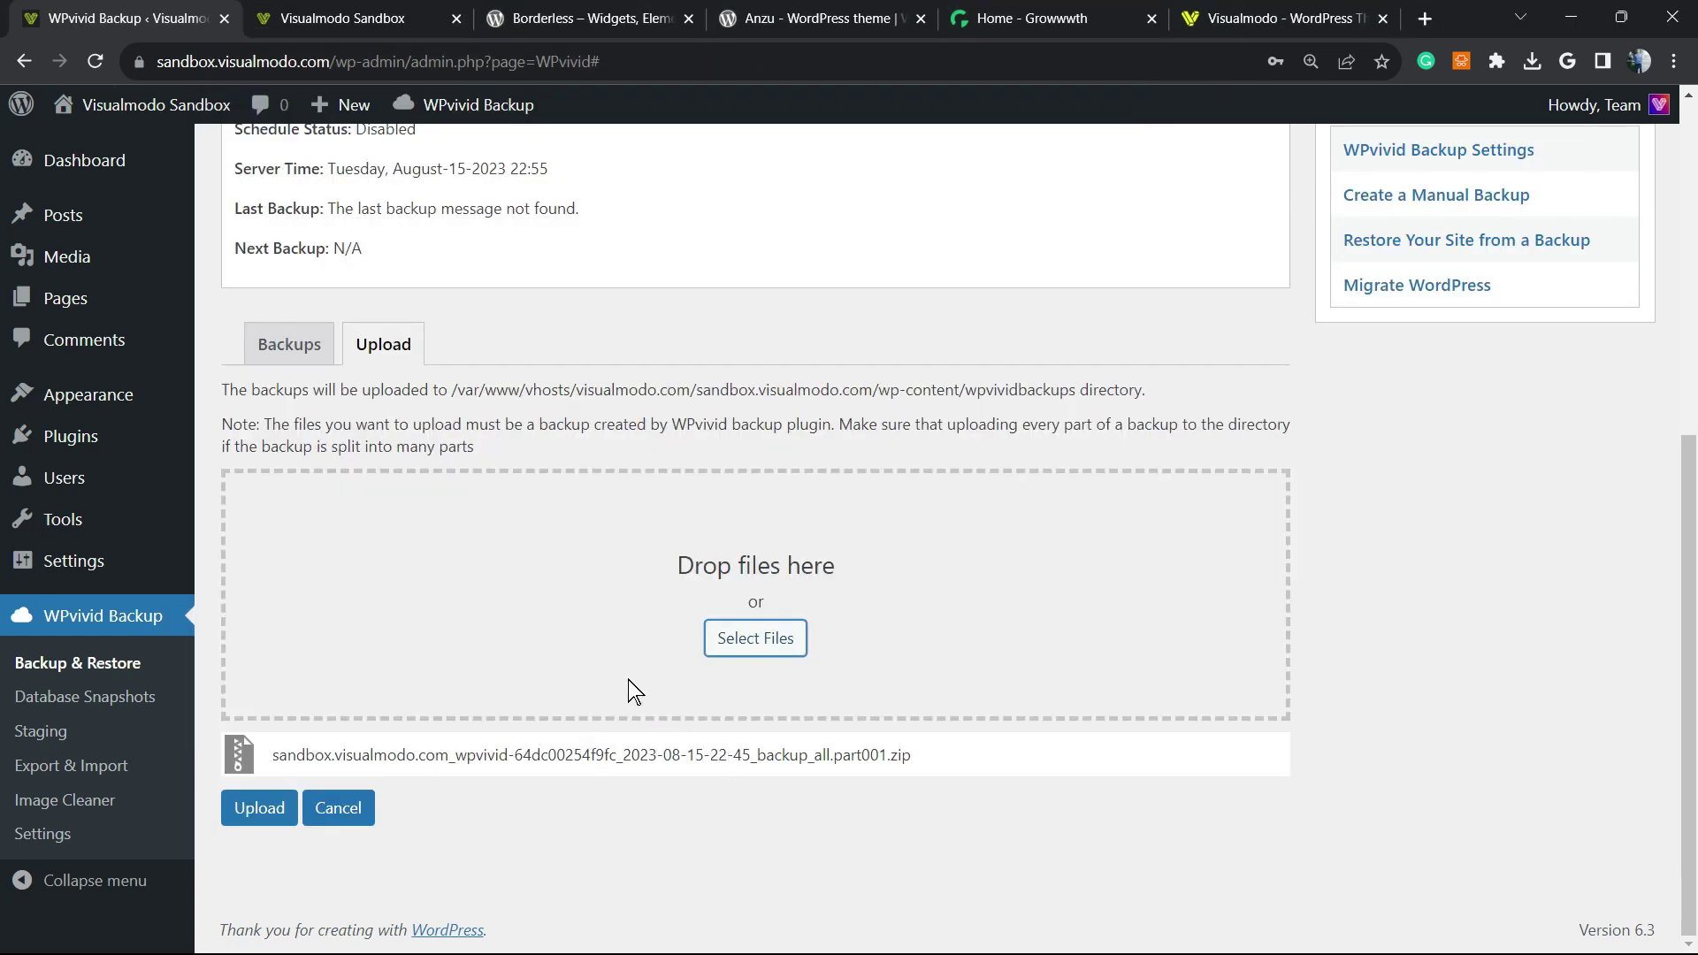
click(252, 807)
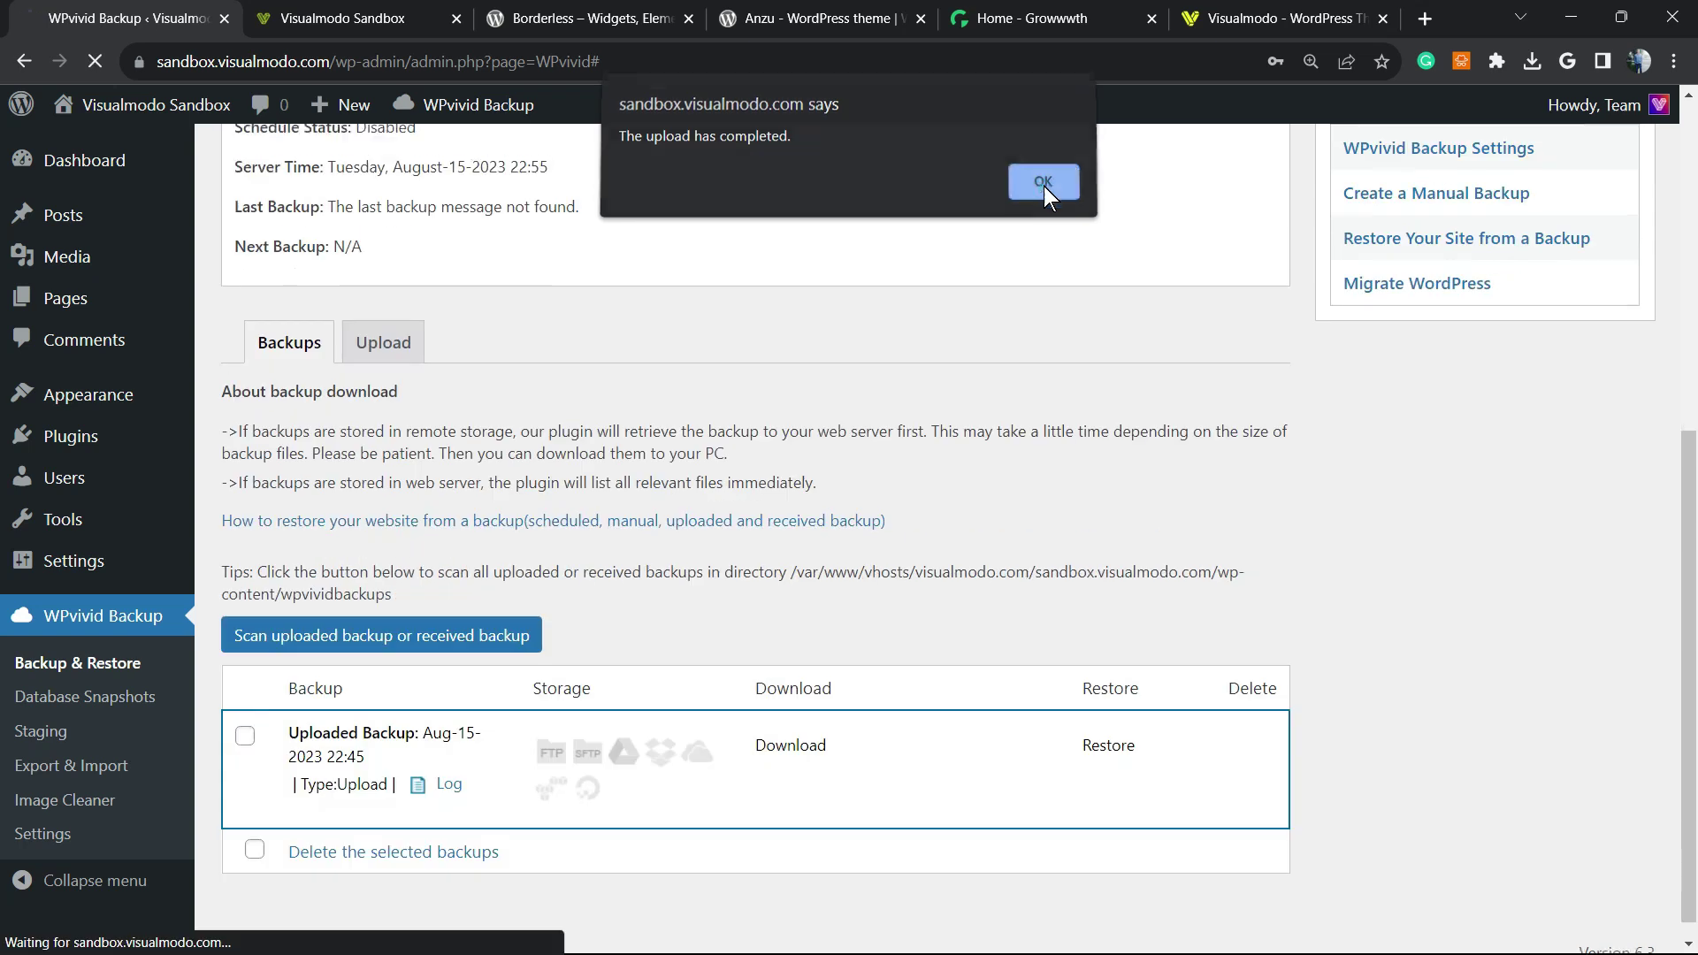
Step: Acknowledge the 'The upload has completed' alert so the Aug-15-2023 22:45 backup is listed
click(1042, 189)
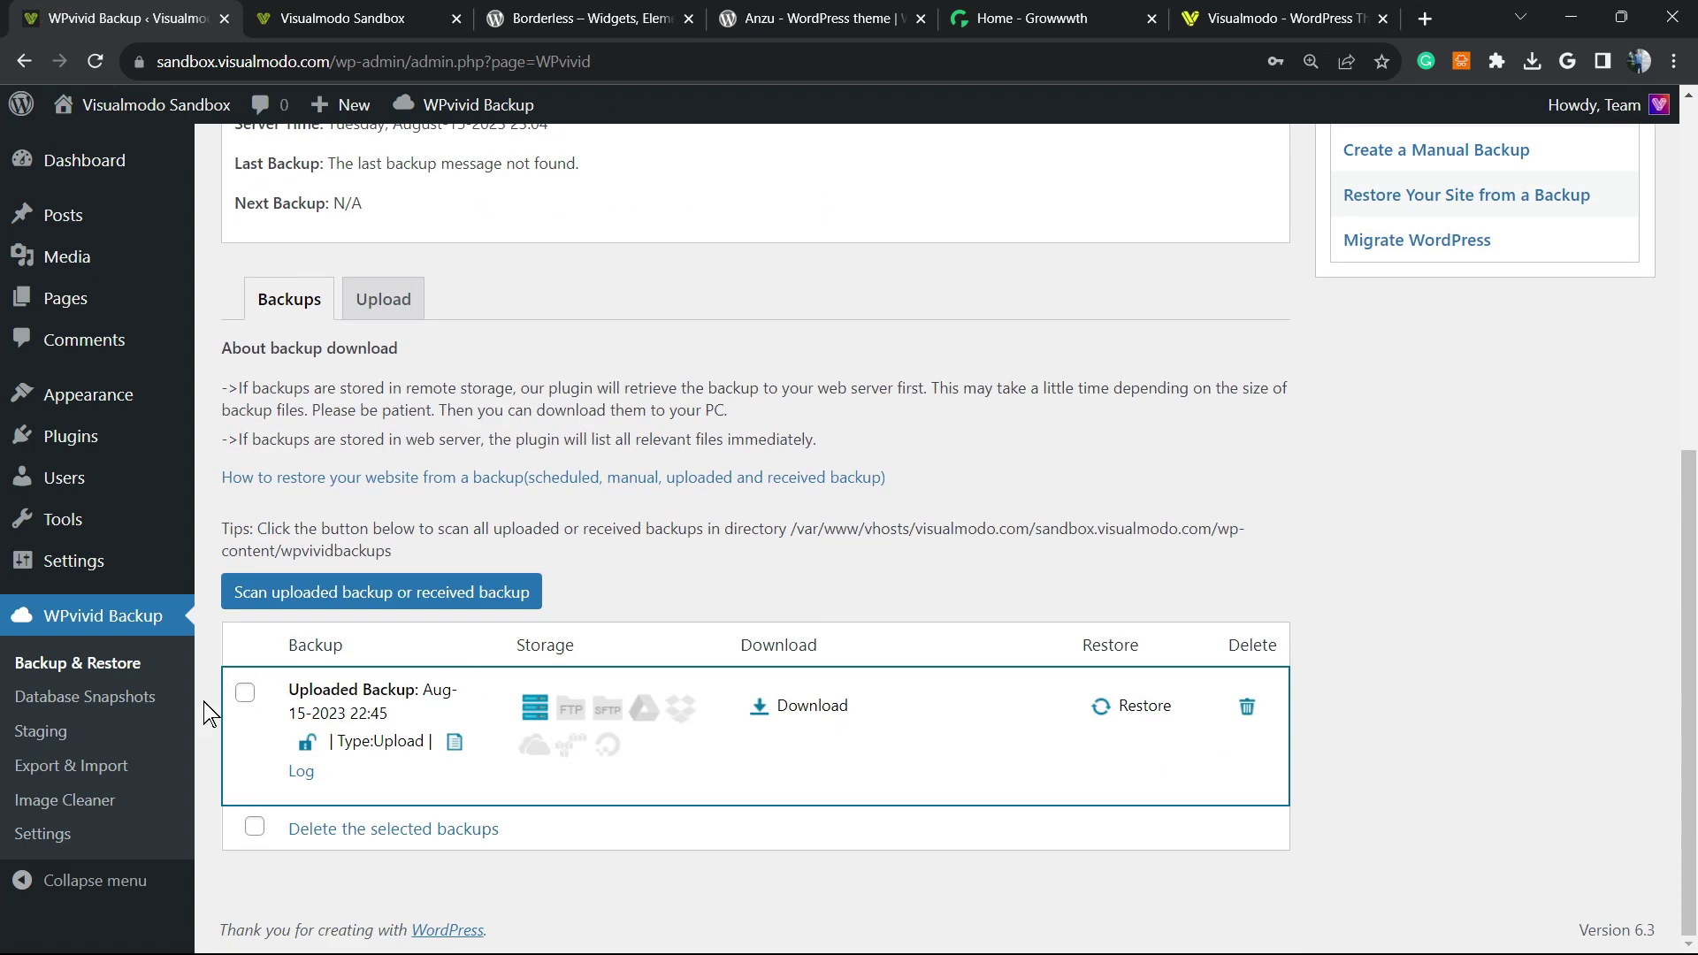
Step: Look over the installed plugins and the Posts list, then check Chrome's recent downloads for the part002 zip
scroll(973, 629, up, 7)
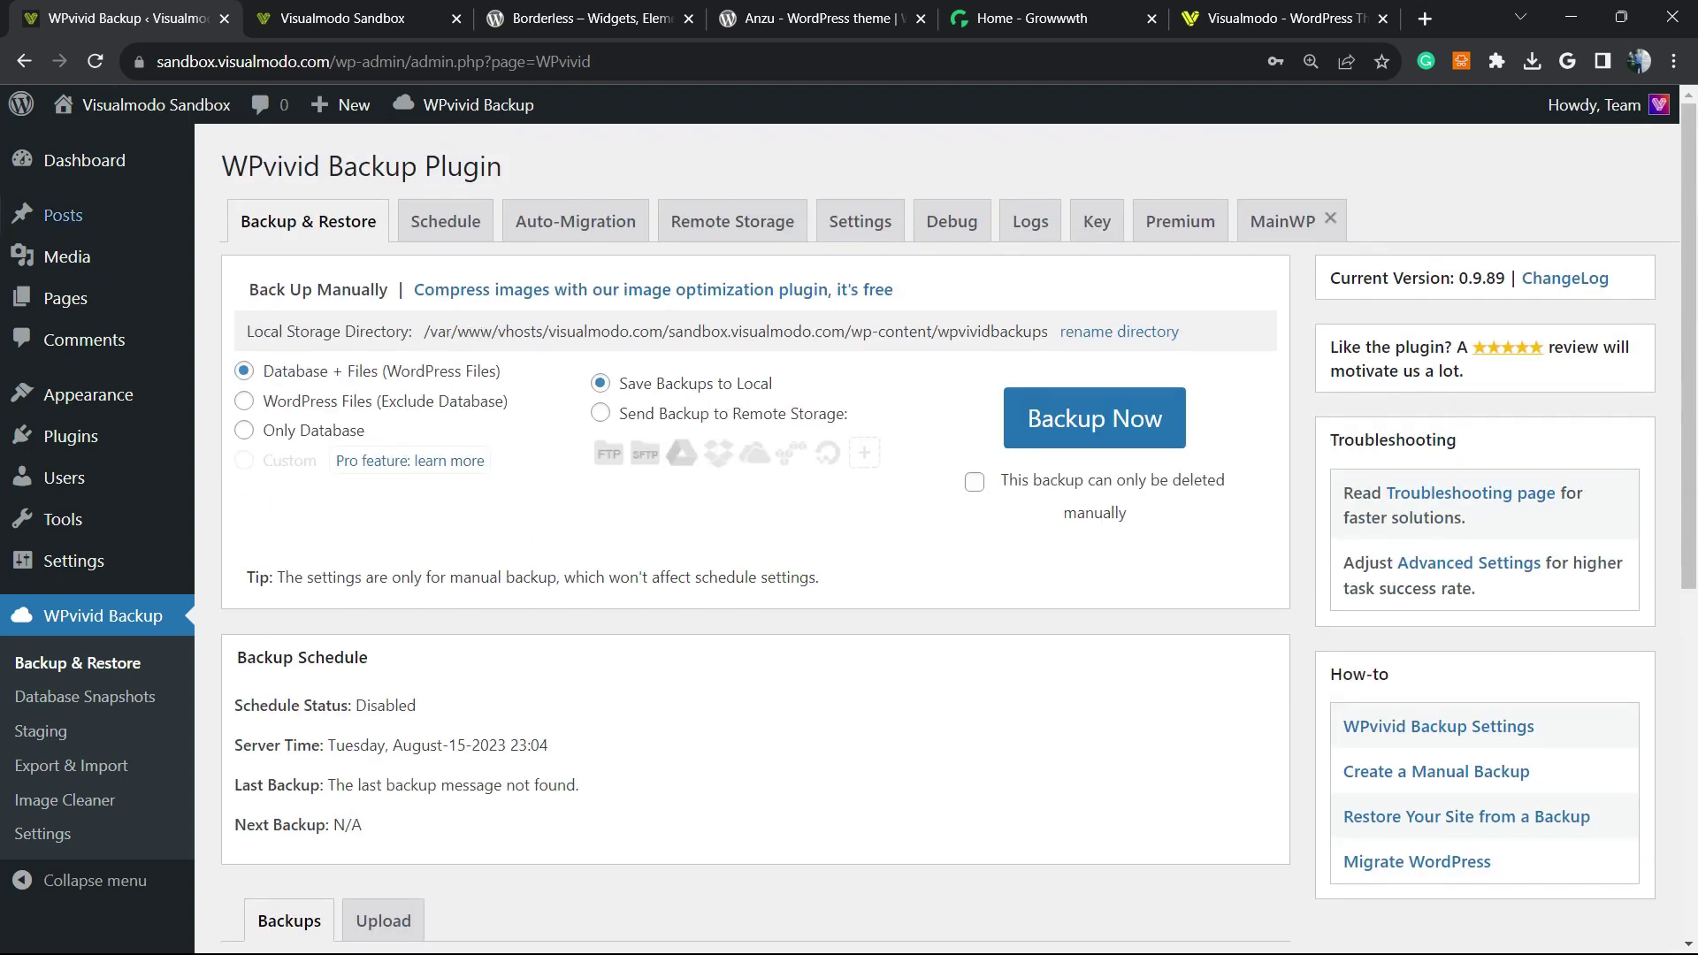
mouse_move(174, 442)
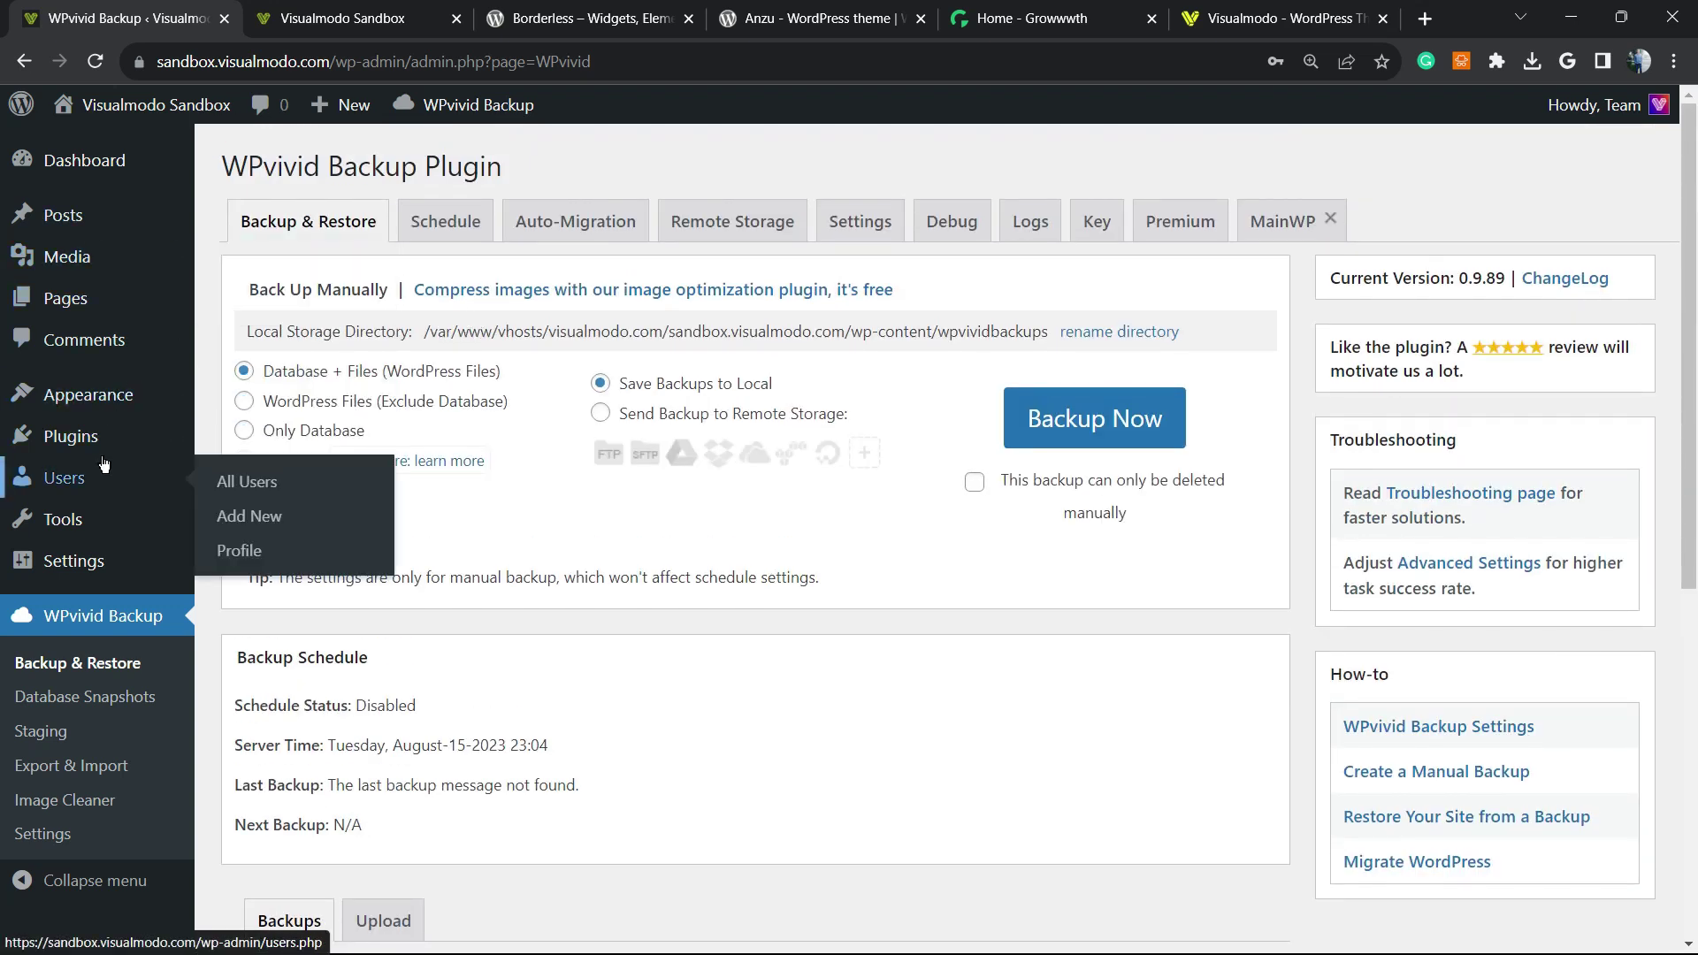
click(83, 433)
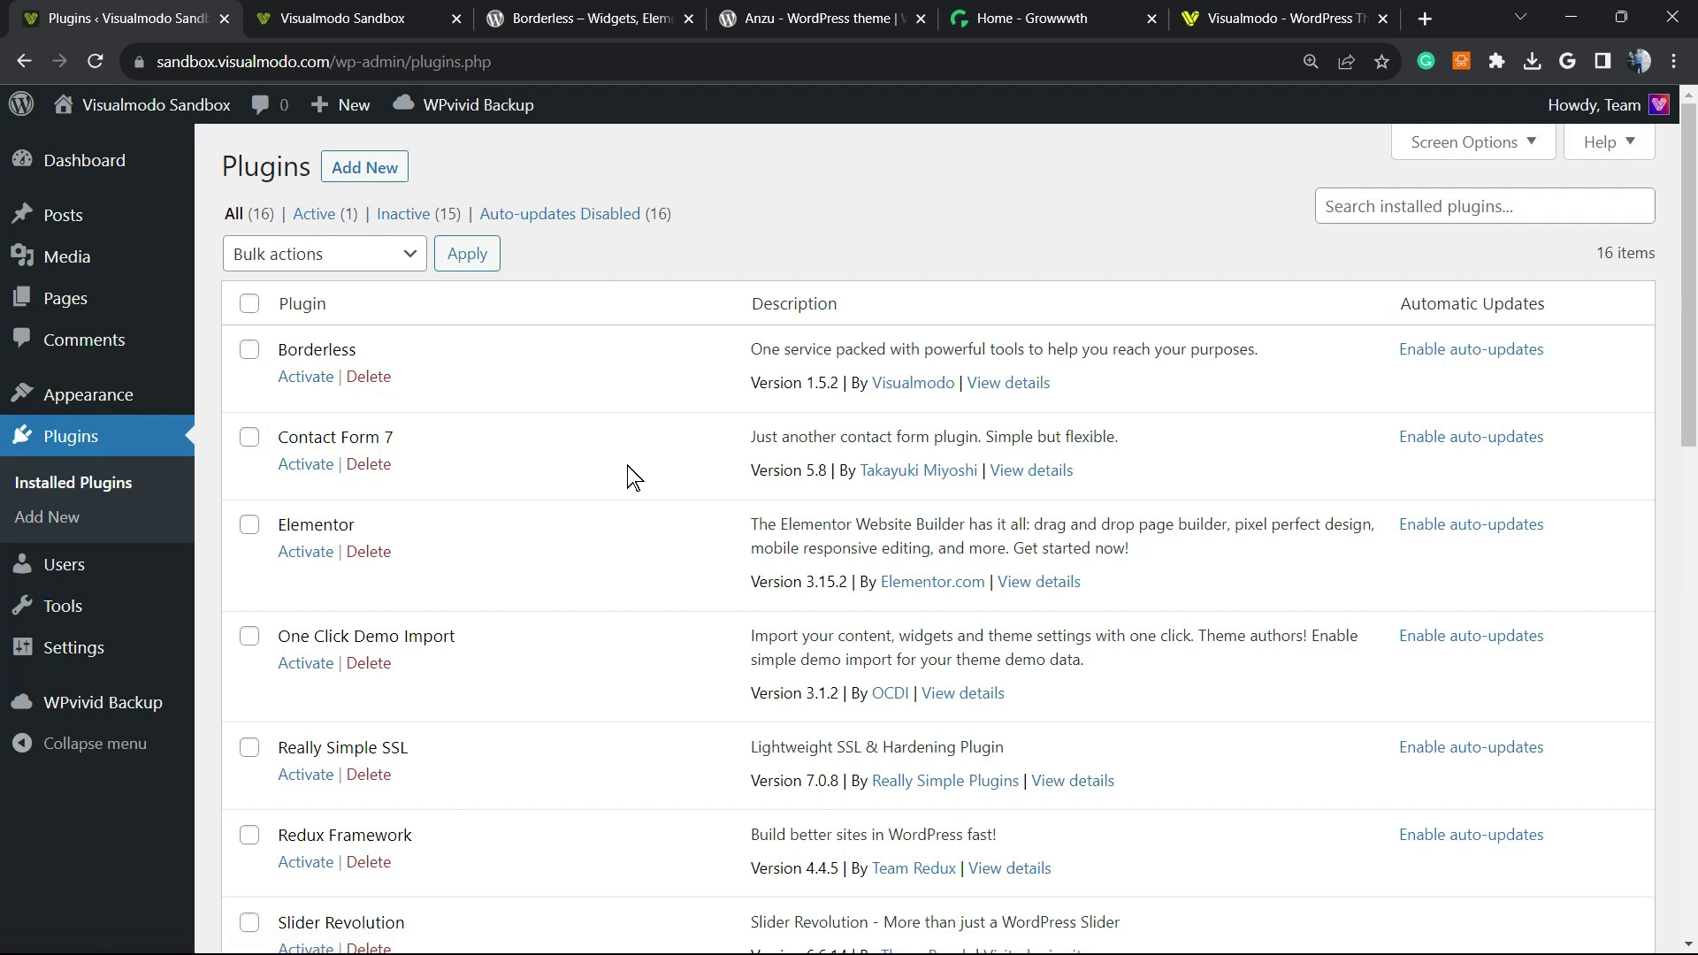
scroll(667, 504, down, 7)
scroll(655, 511, down, 7)
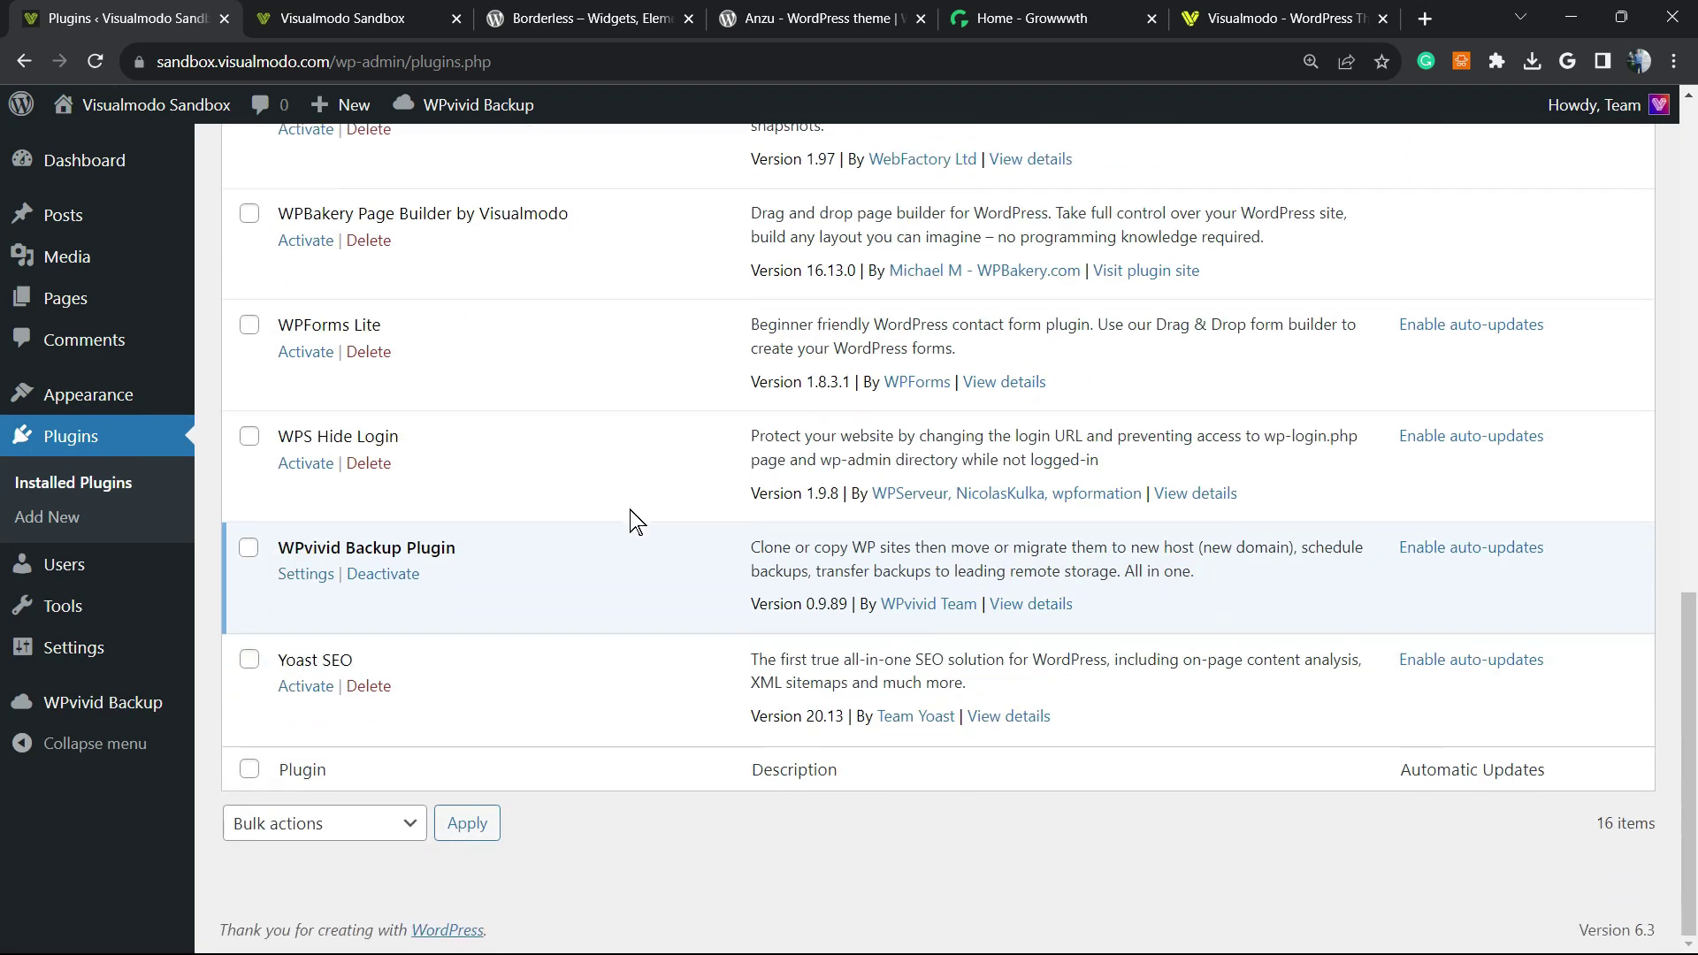
scroll(636, 520, up, 15)
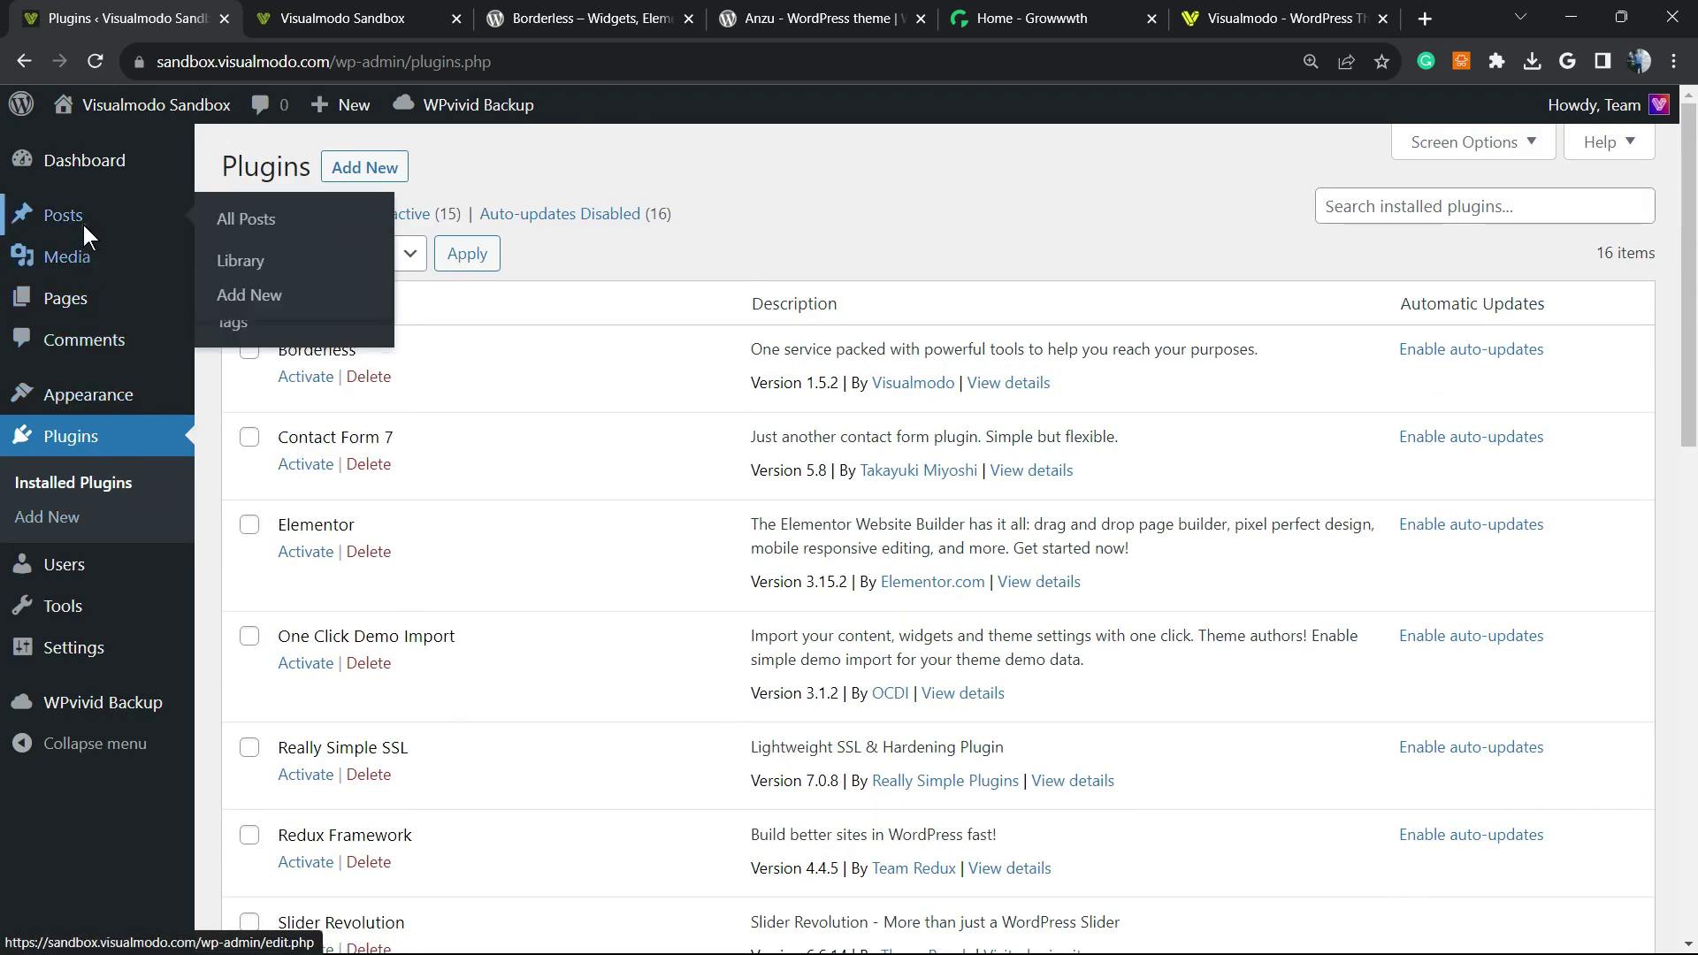
click(82, 221)
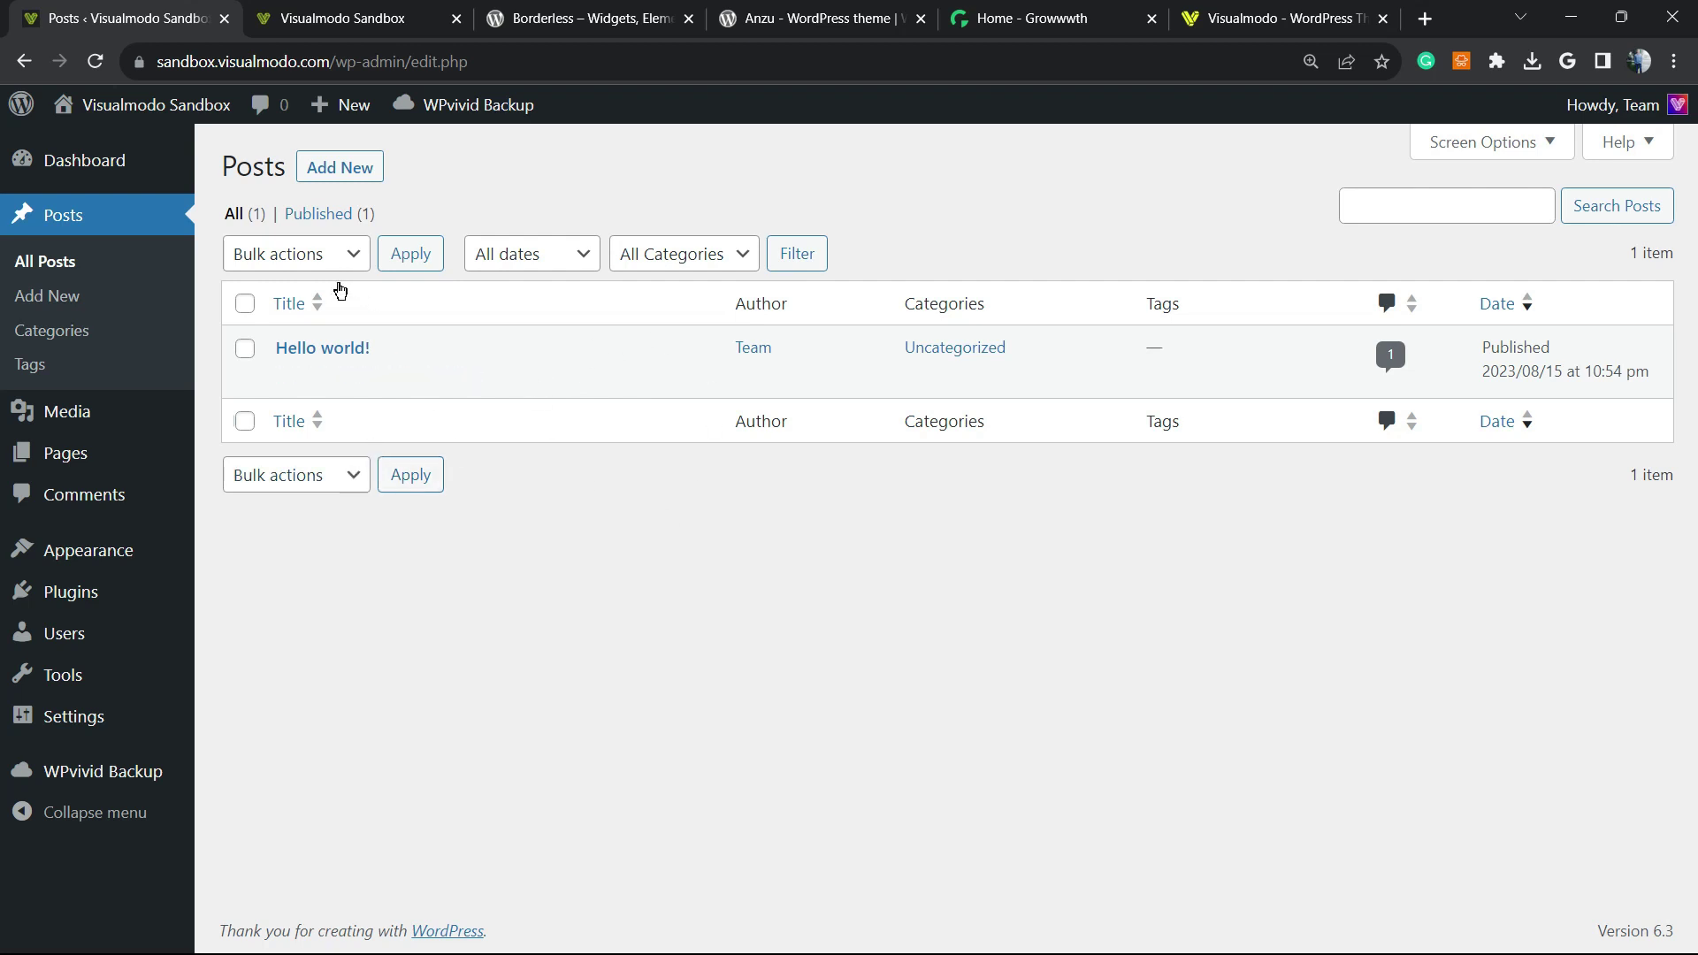
click(1532, 61)
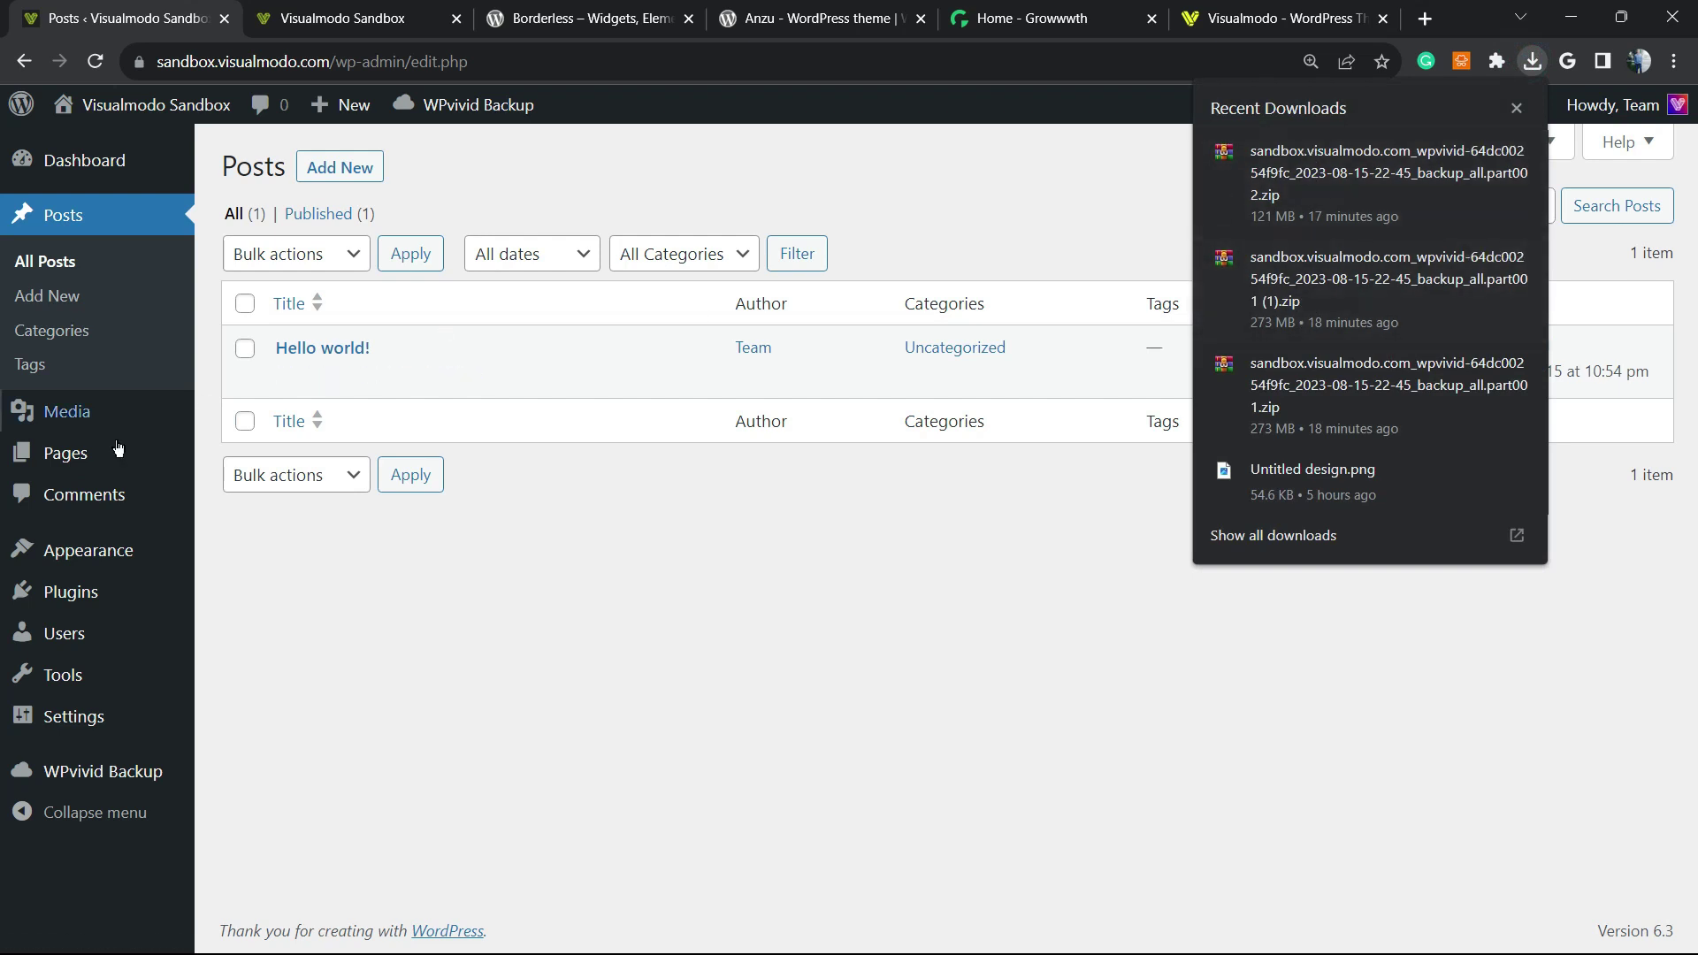
Step: Upload the backup_all.part002.zip archive through the WPvivid Backup Upload tab
click(105, 774)
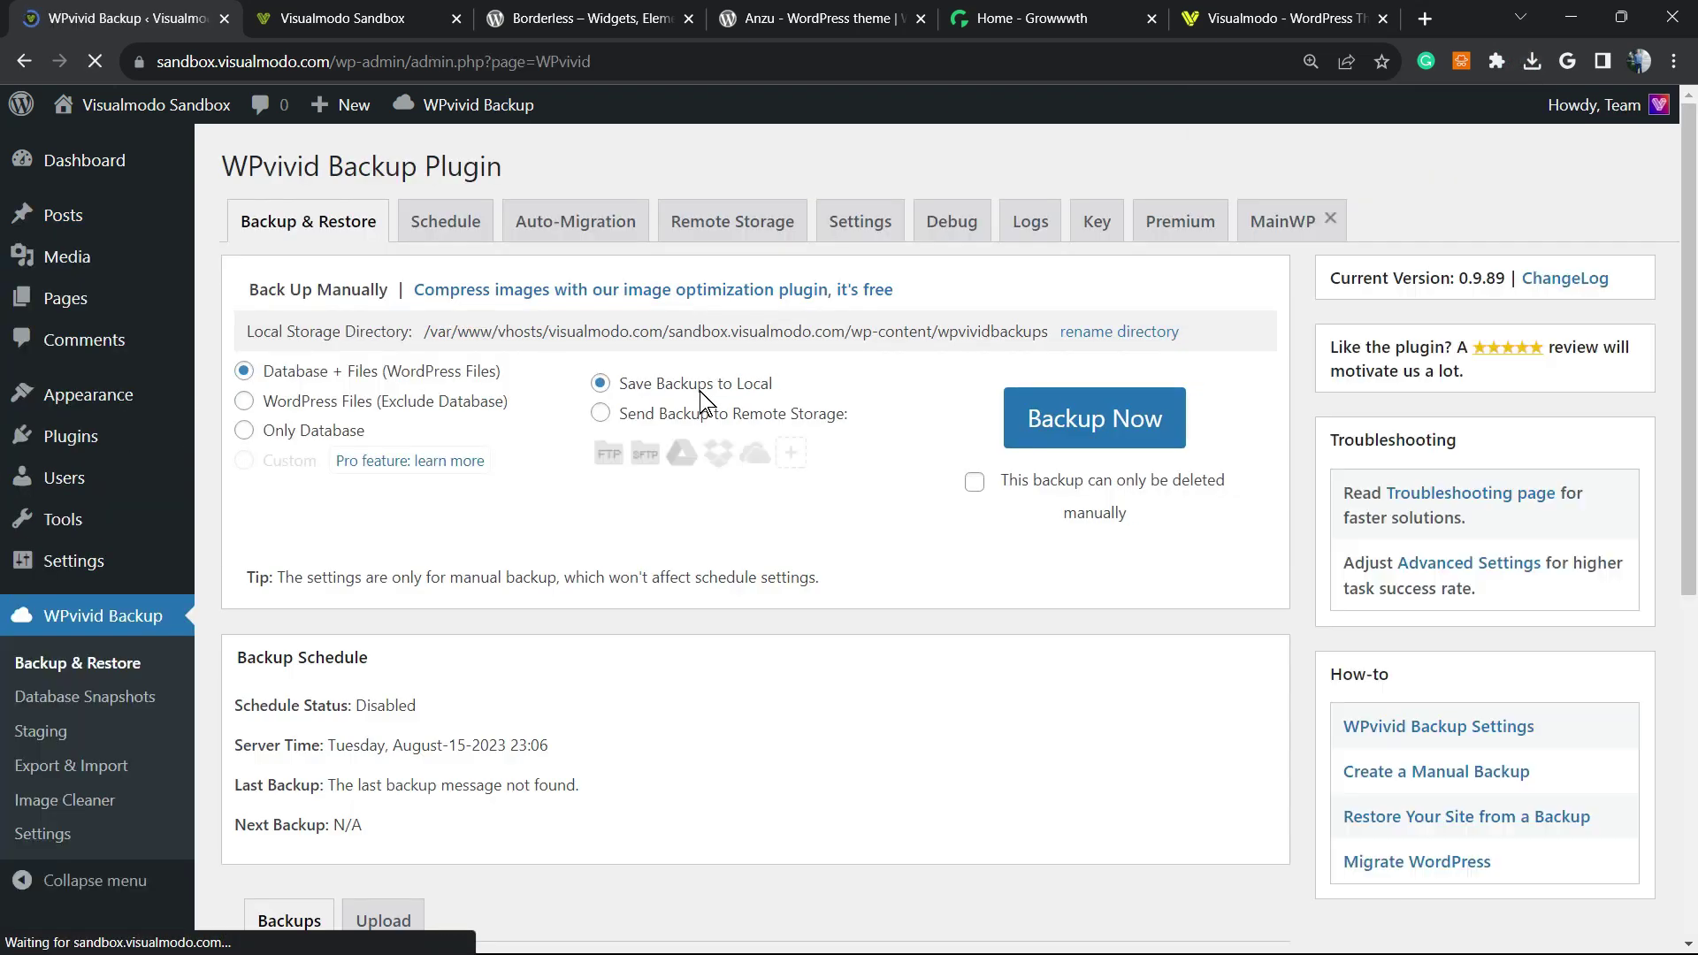
scroll(470, 344, down, 7)
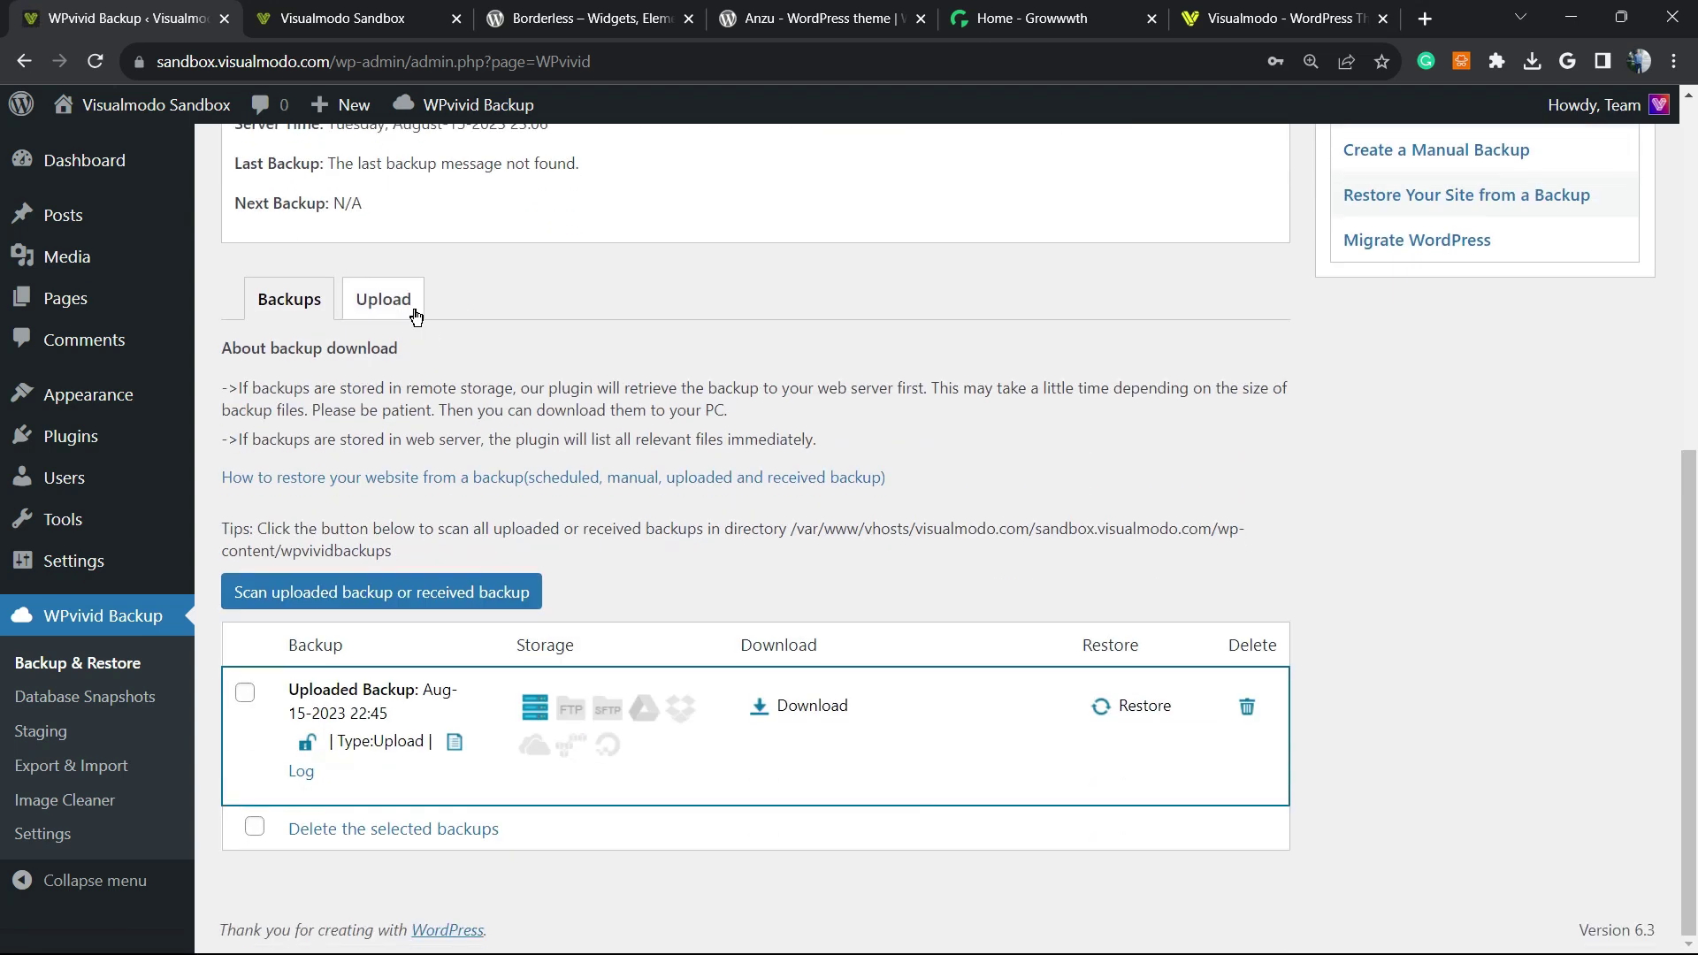
click(407, 303)
scroll(624, 491, down, 5)
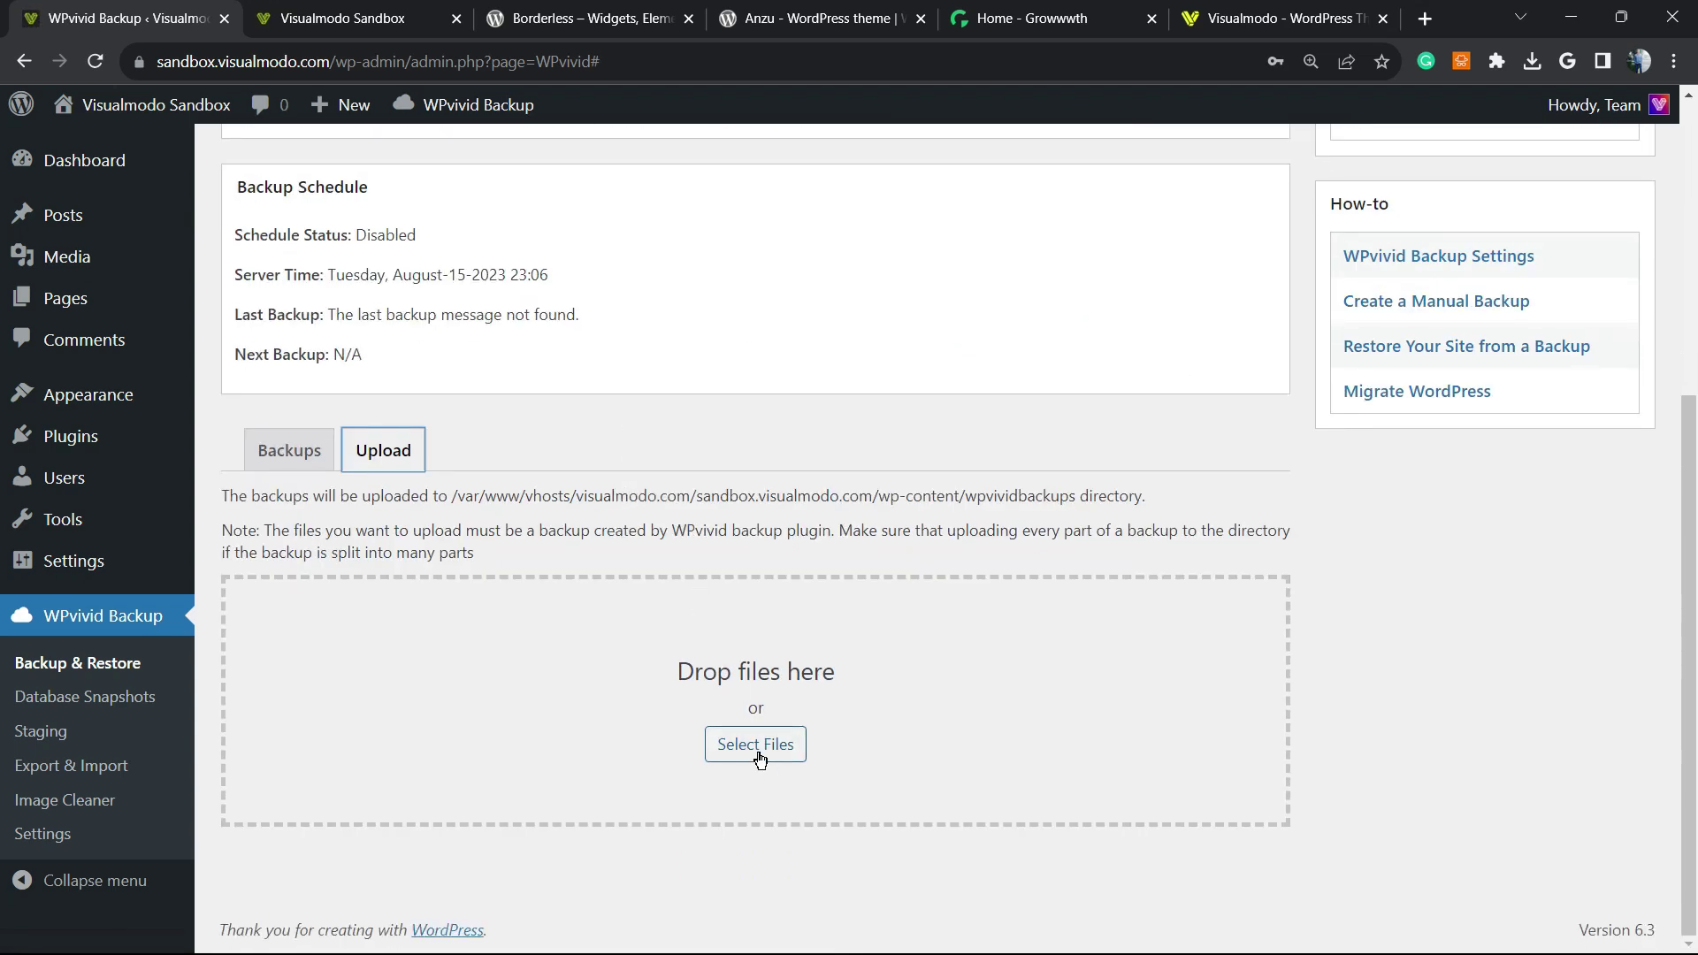
click(764, 761)
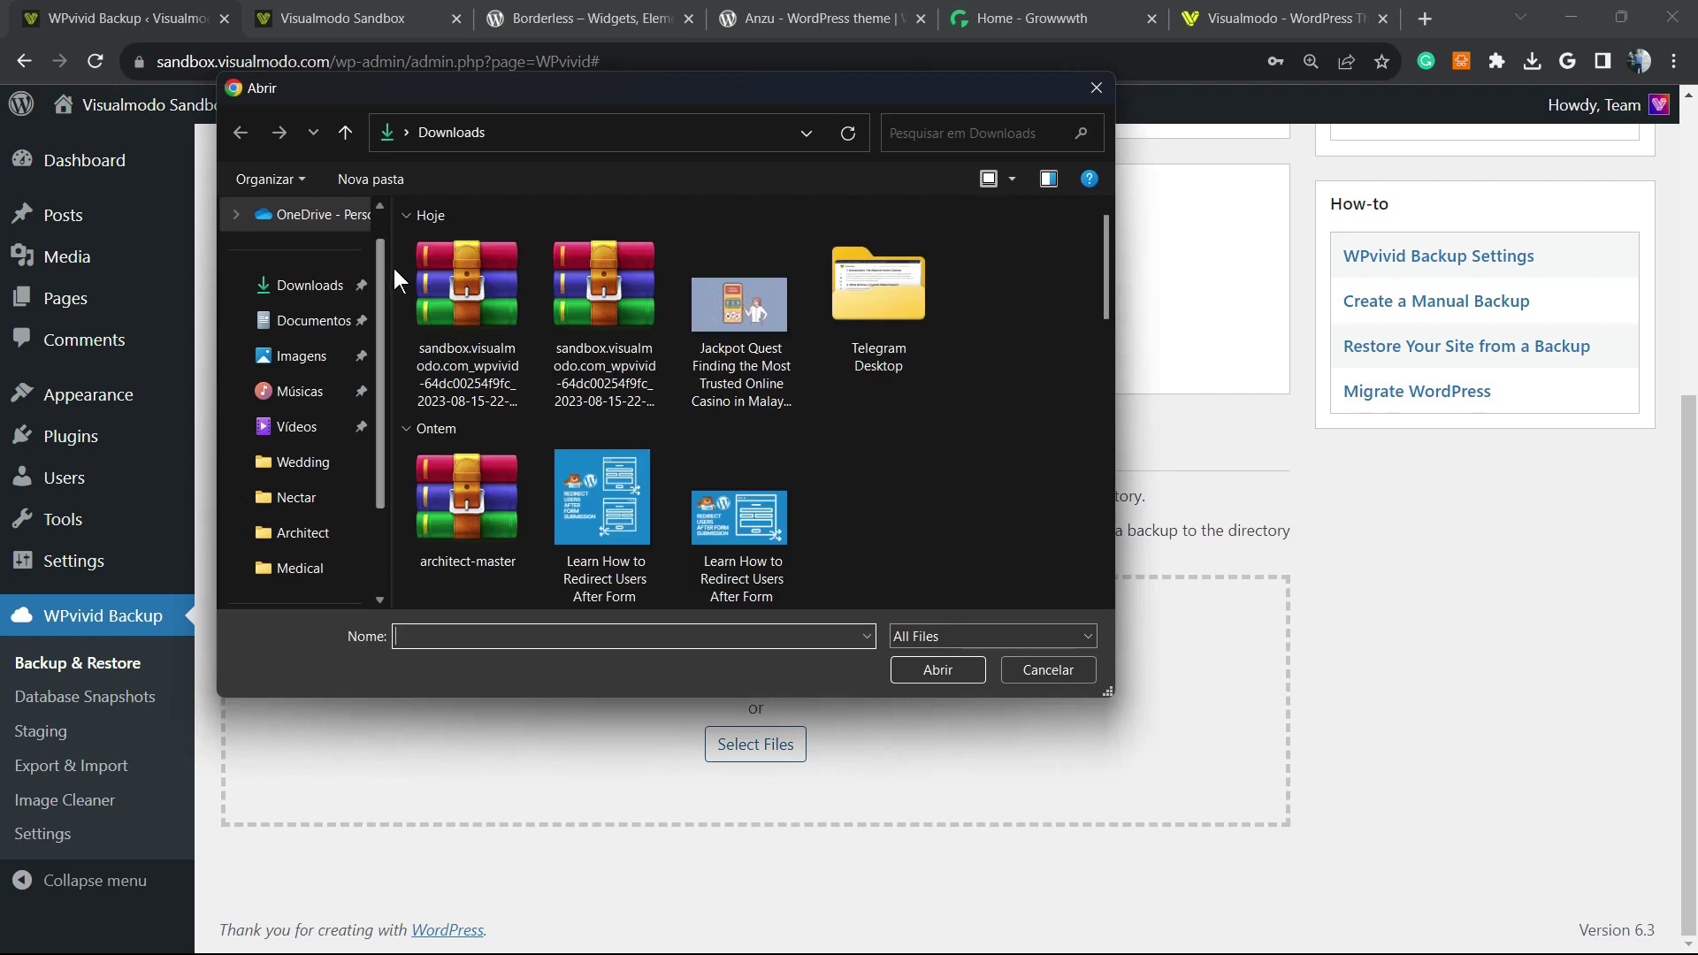
click(464, 290)
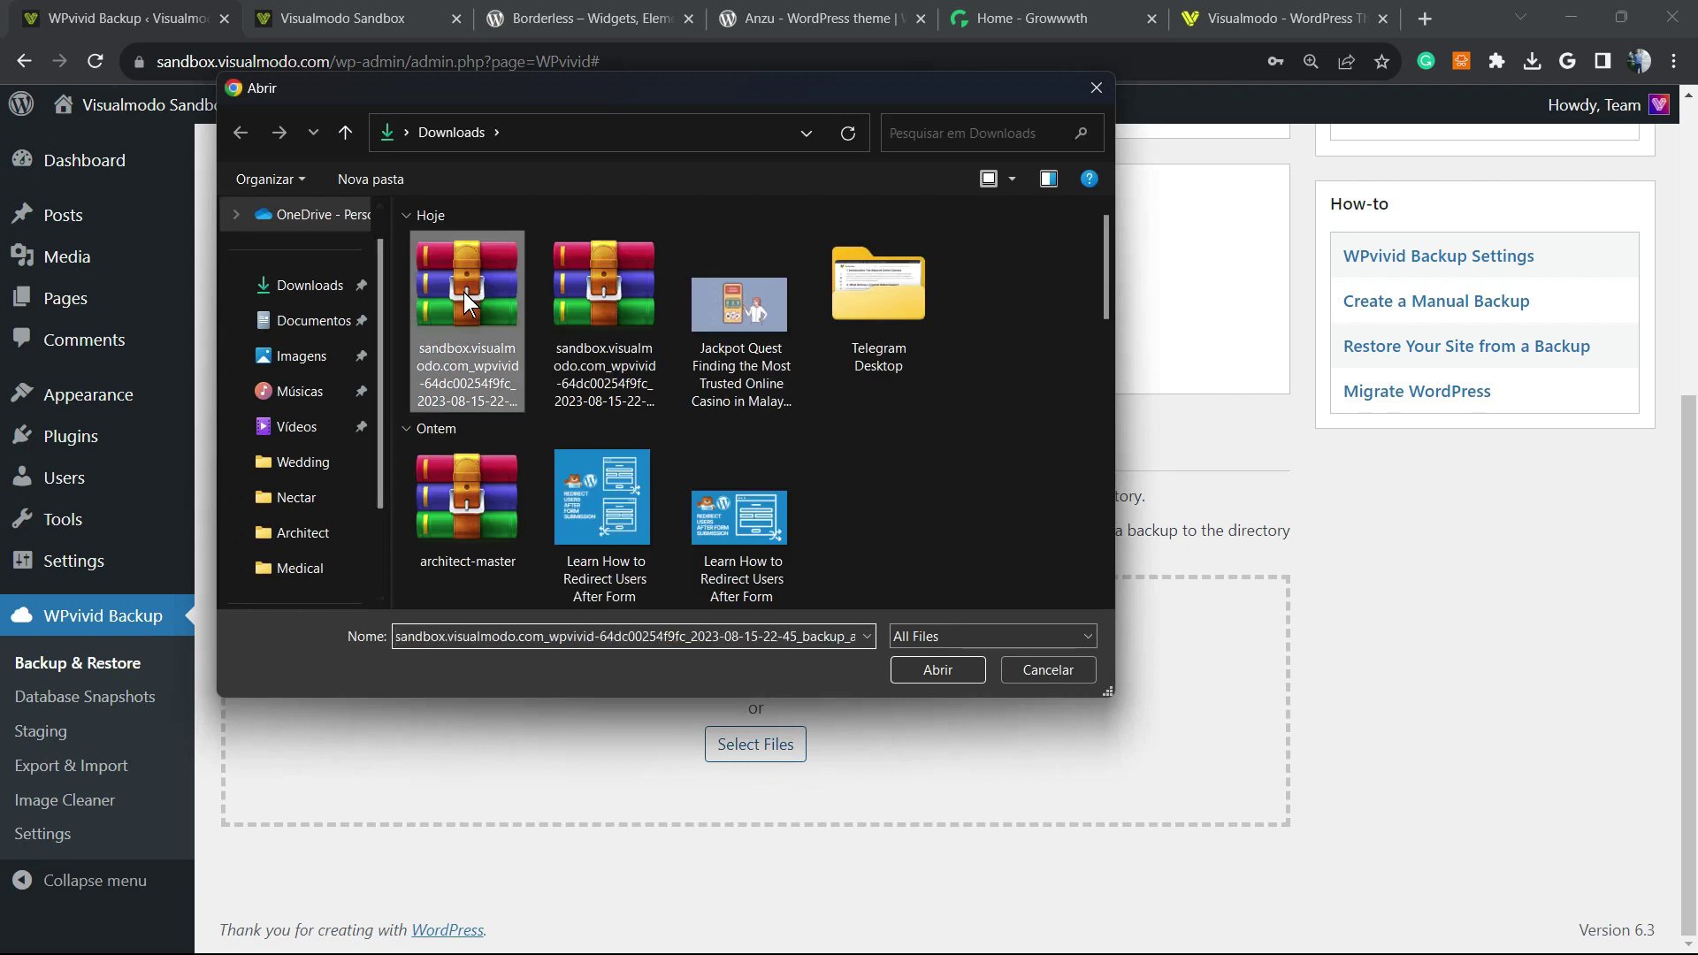
click(930, 669)
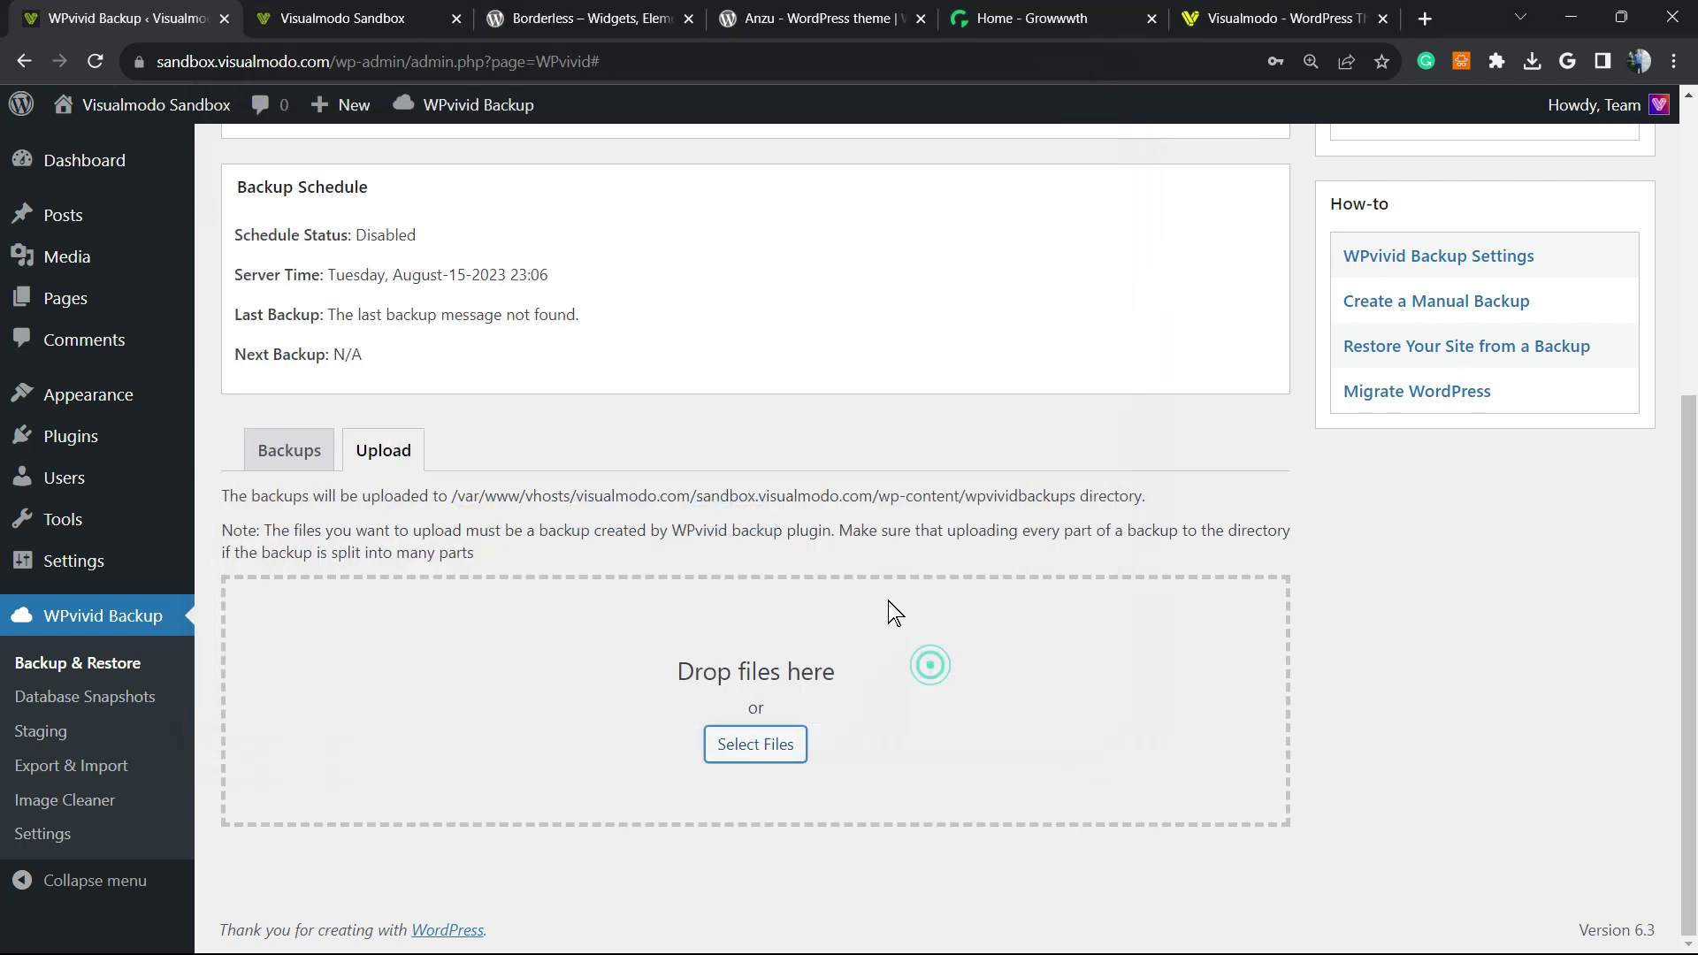
scroll(560, 612, down, 2)
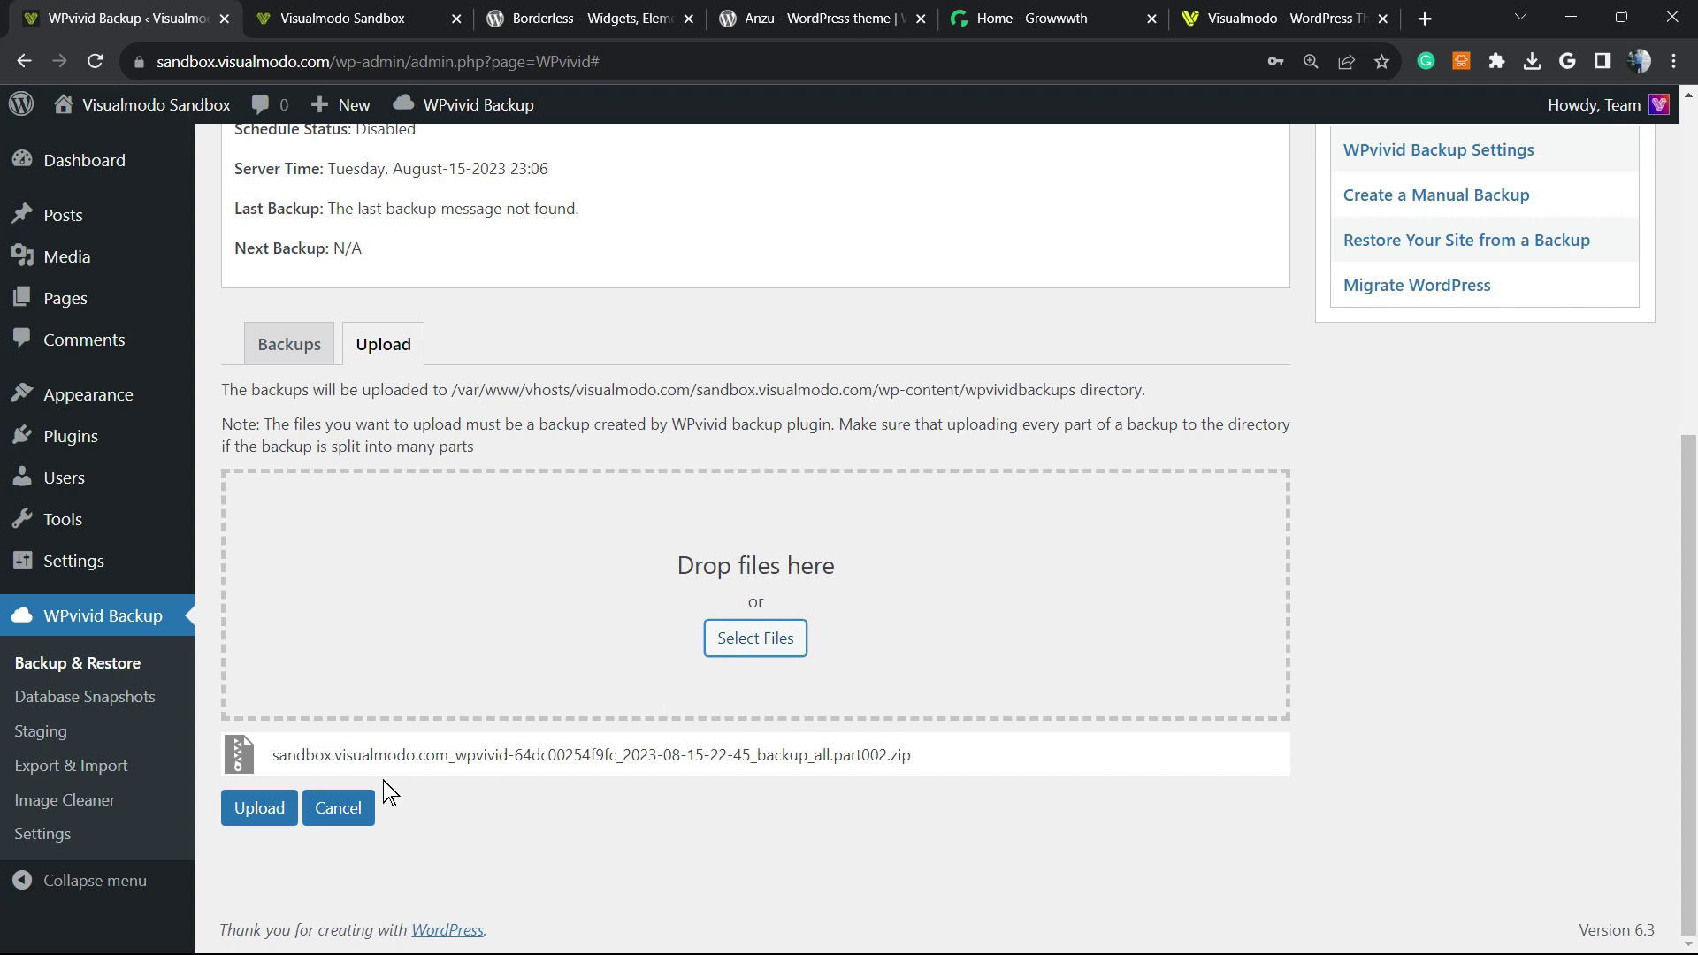
click(255, 805)
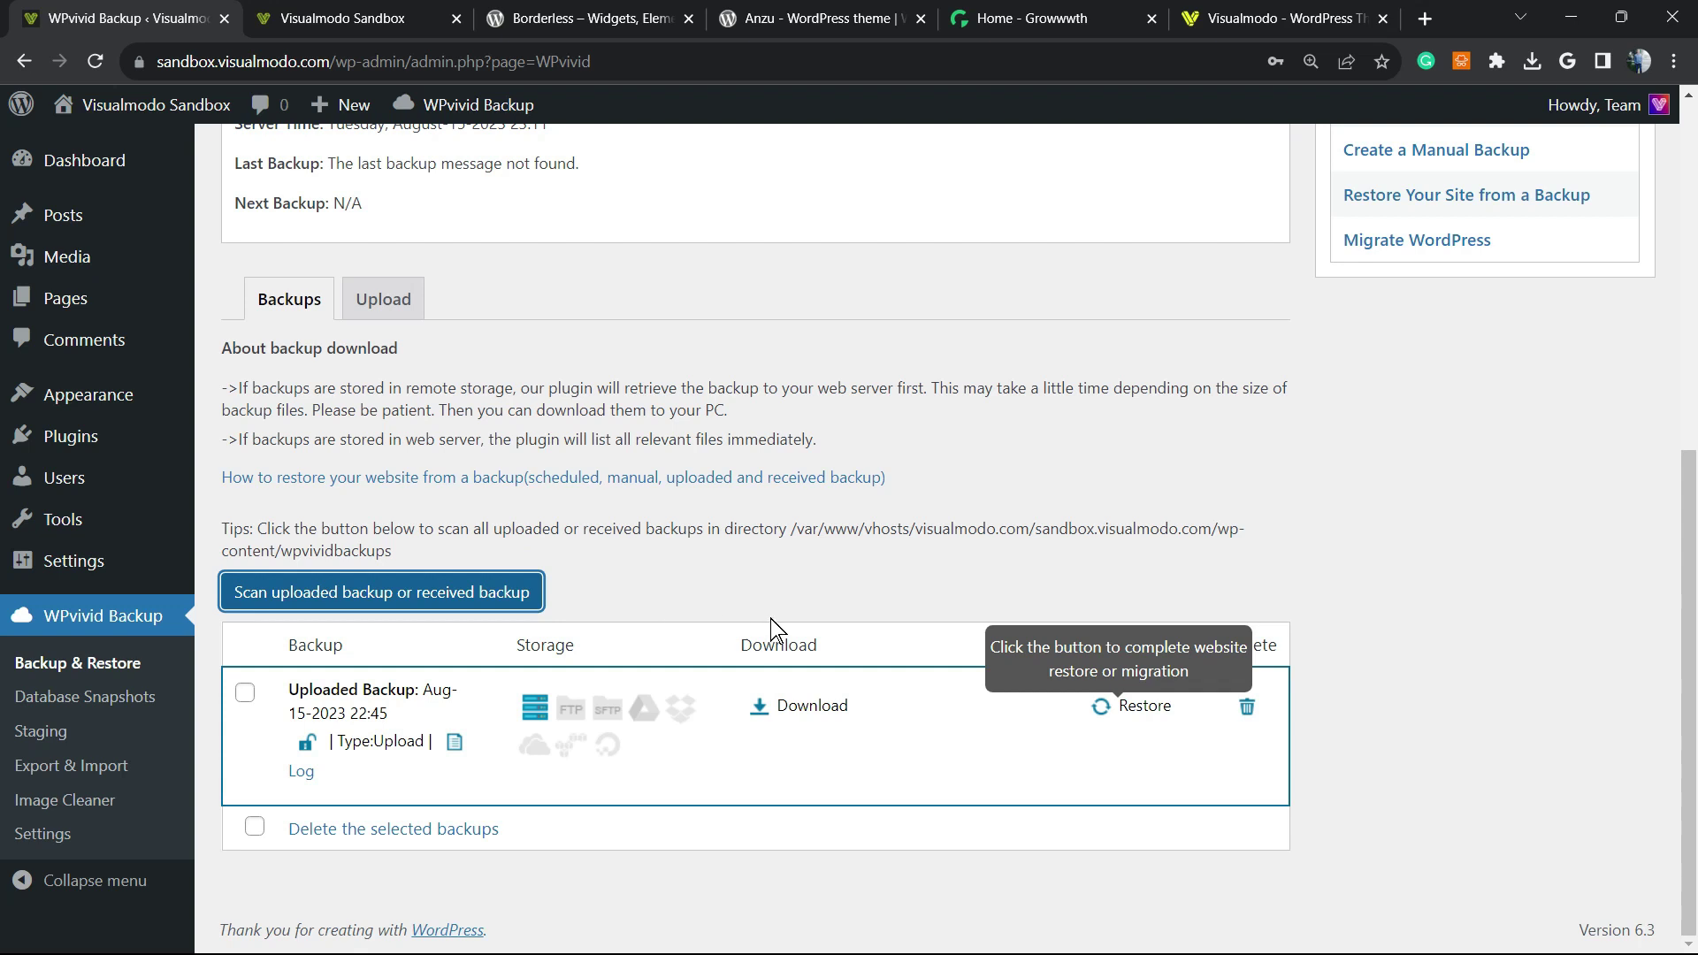
Step: Run a restore of the Aug-15-2023 22:45 uploaded backup and let it reach 100%
scroll(768, 614, up, 6)
scroll(718, 531, down, 2)
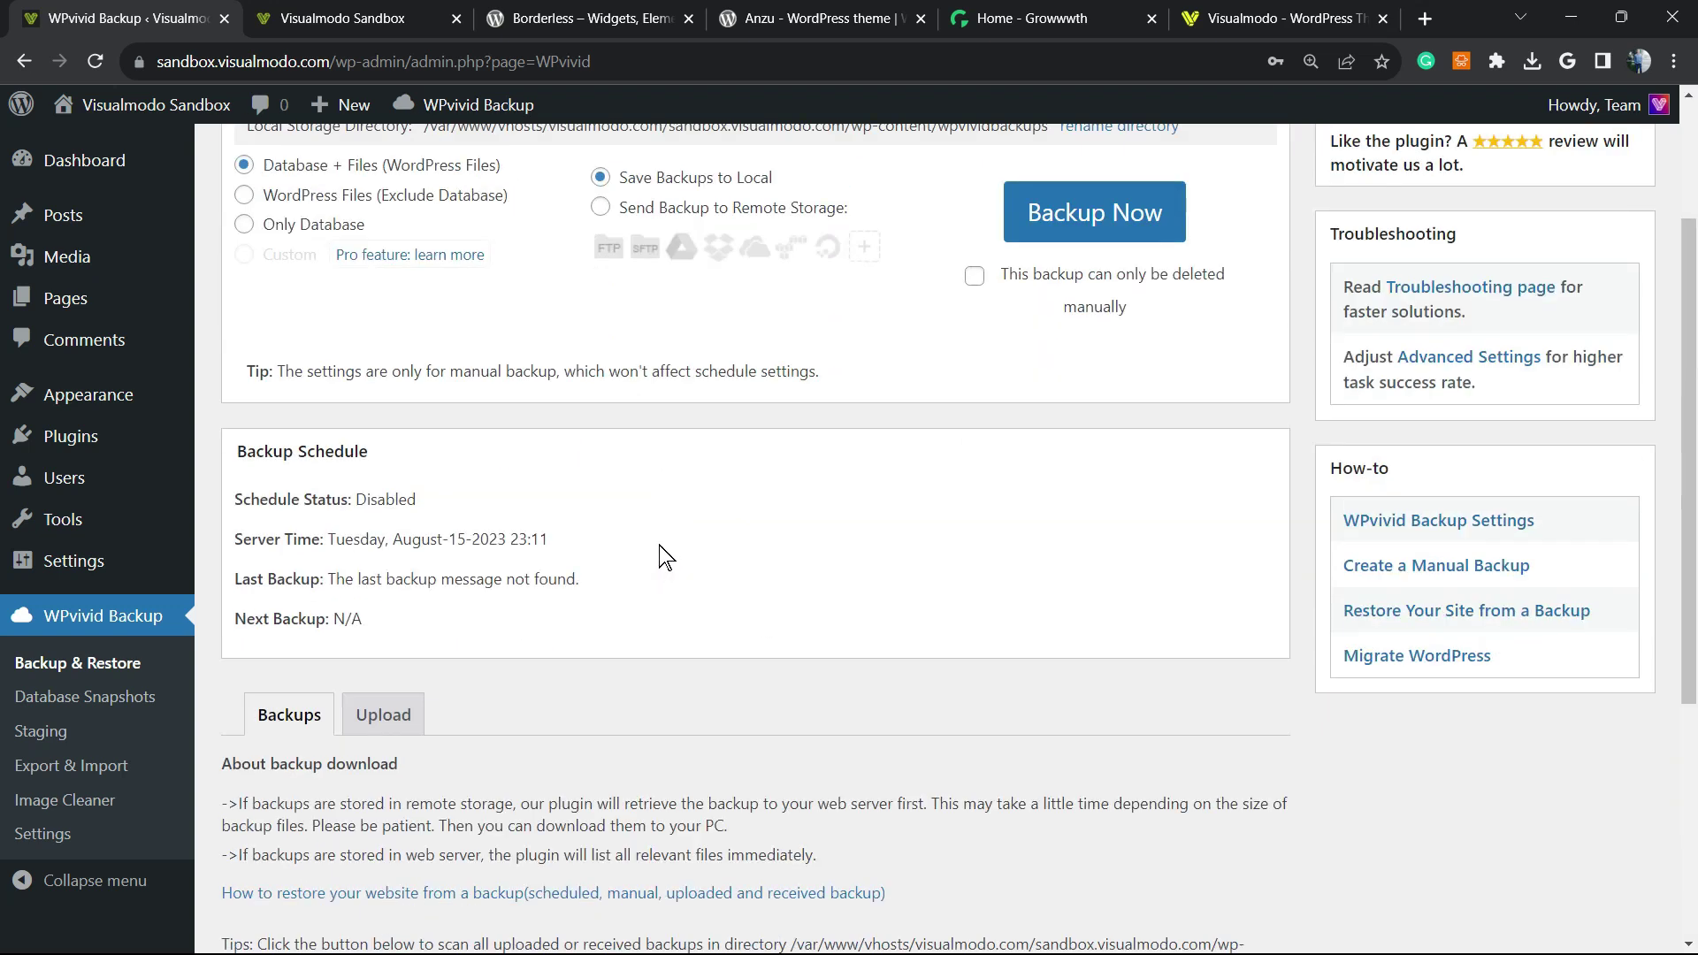
scroll(666, 557, down, 4)
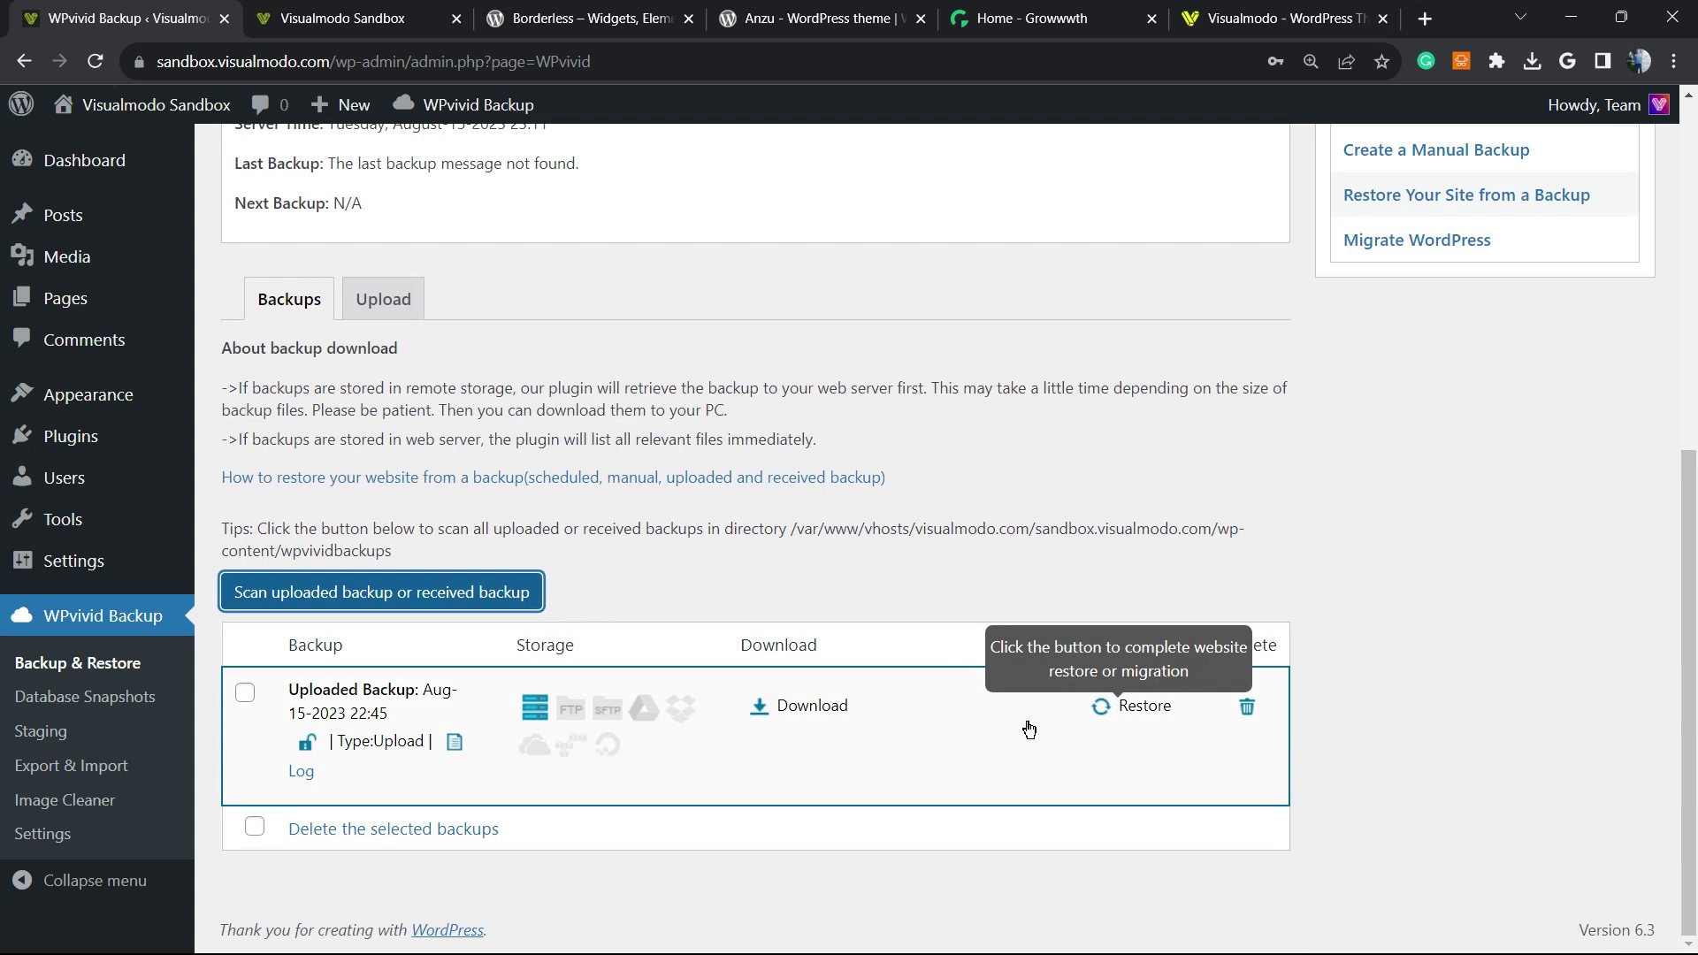
click(1146, 710)
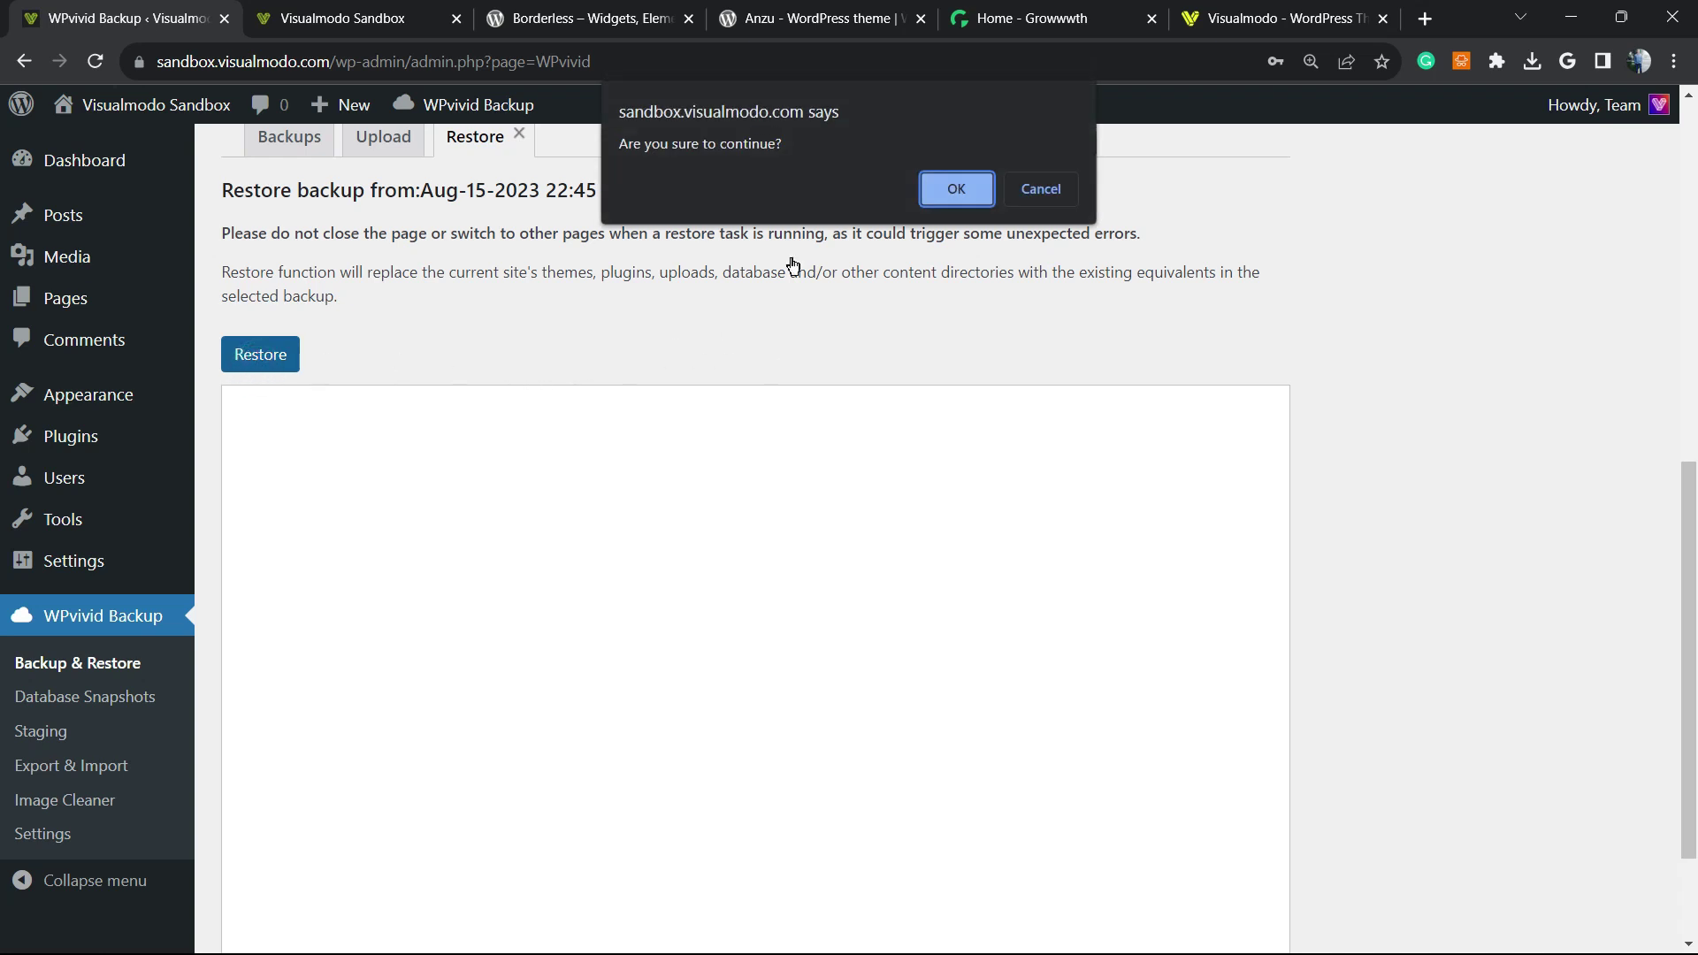
click(956, 200)
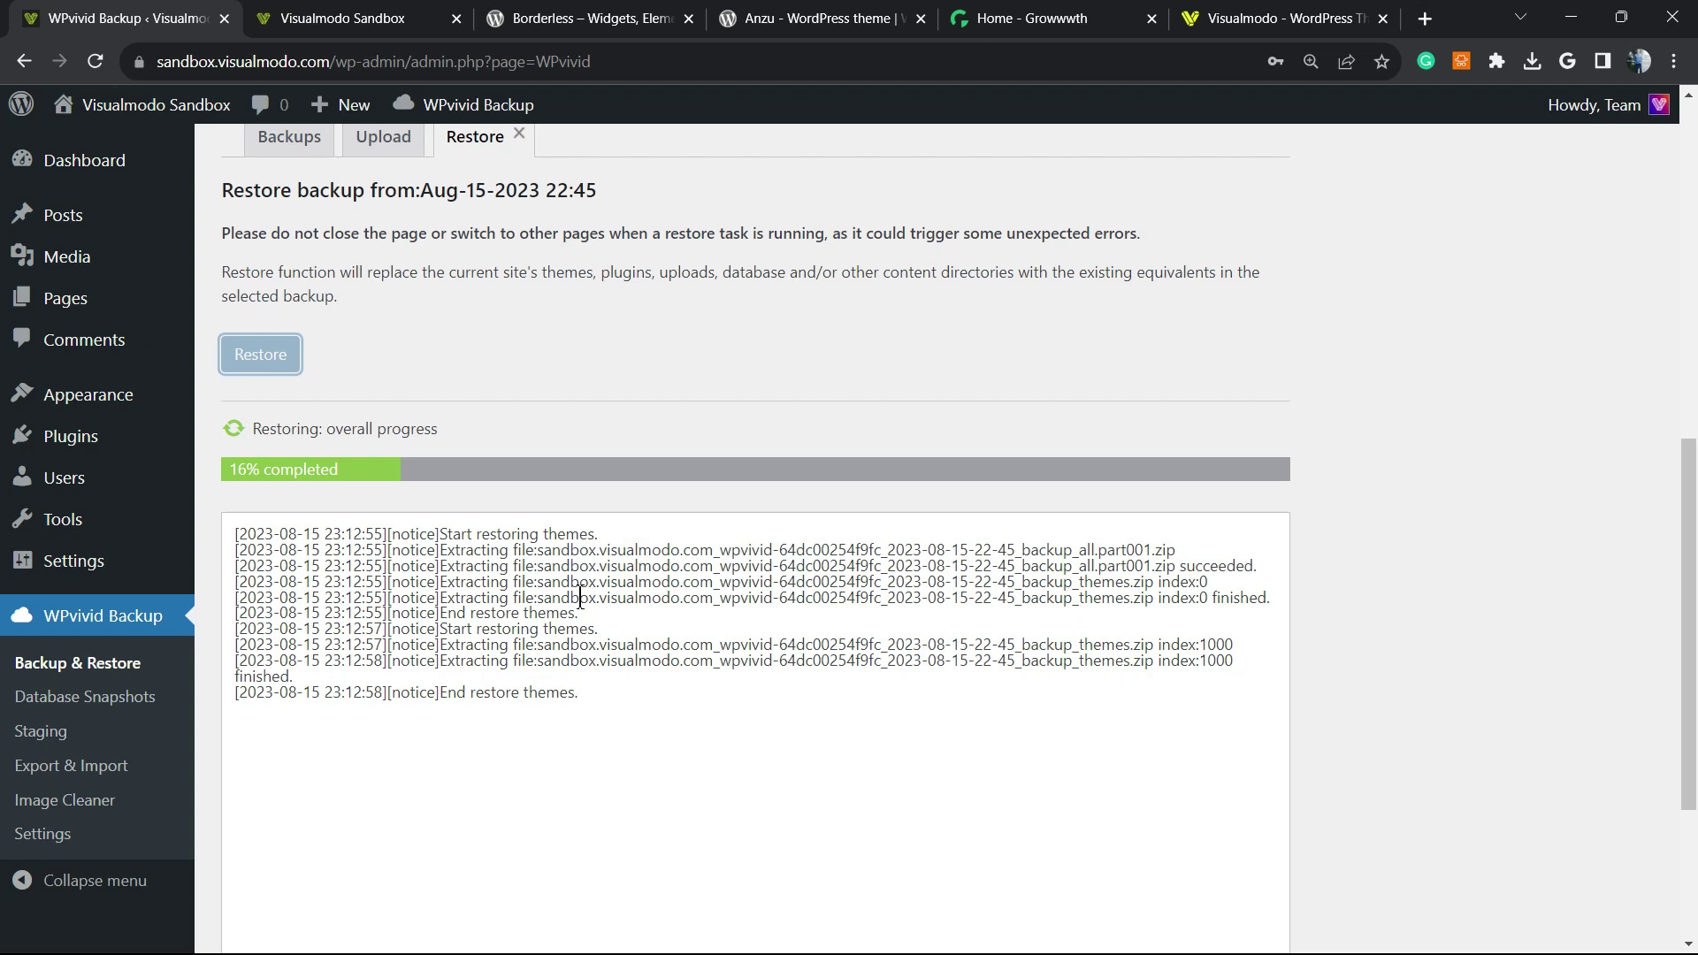
scroll(575, 607, down, 3)
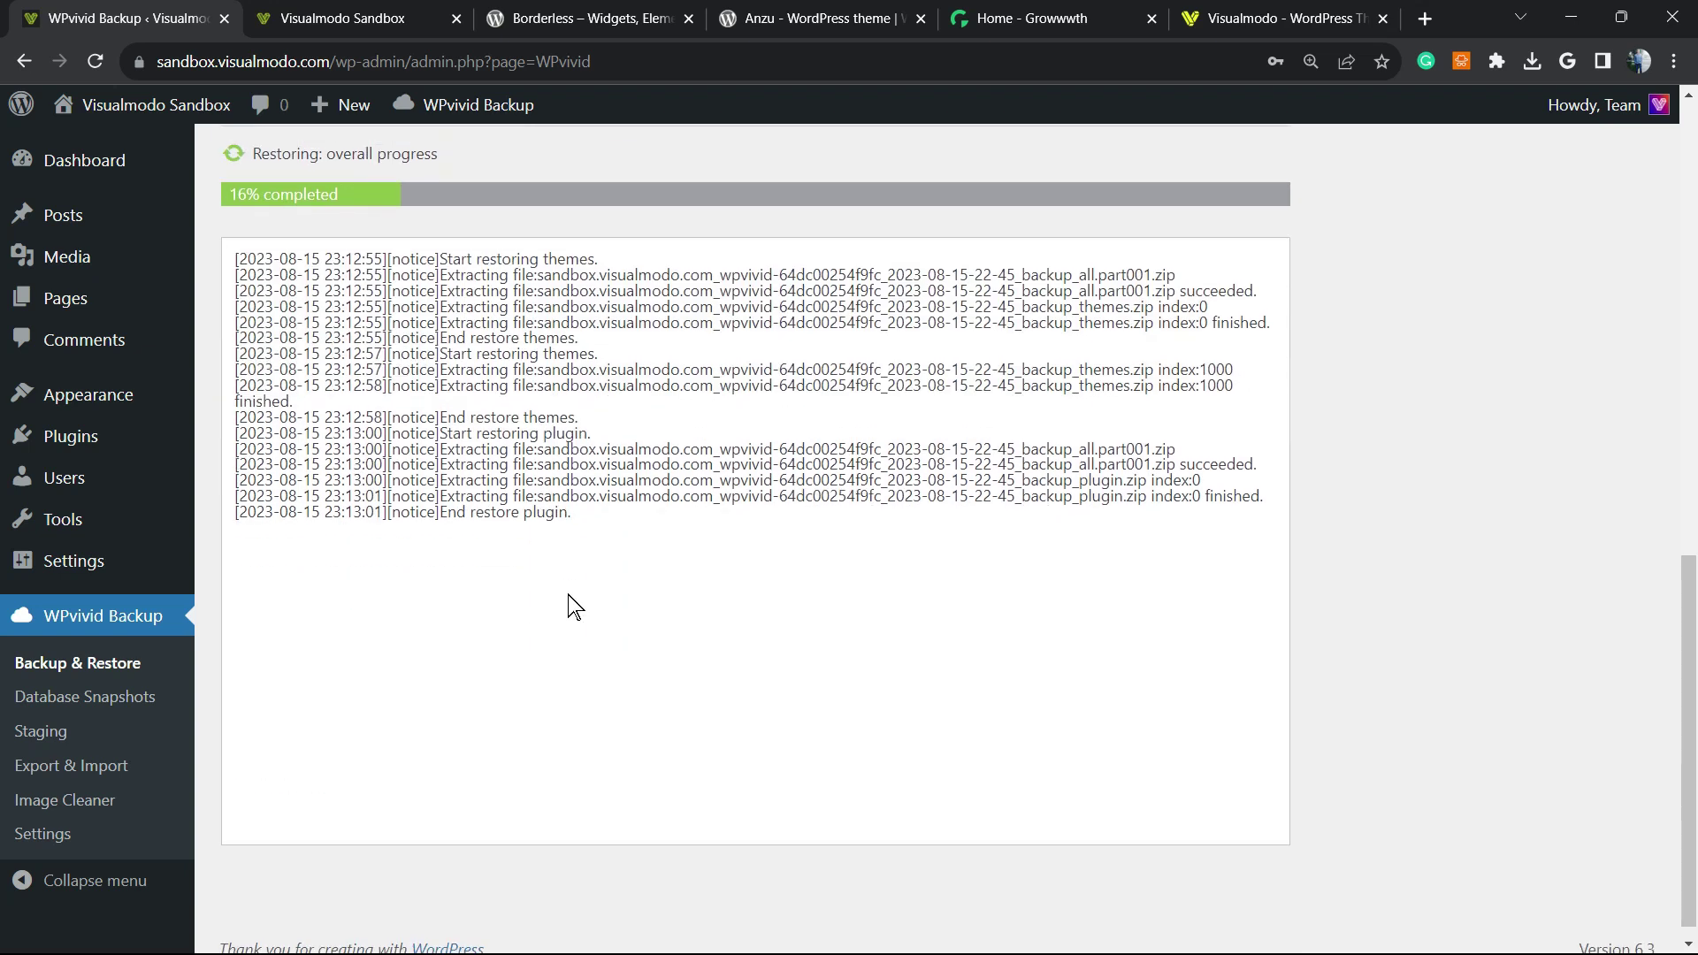
scroll(569, 606, up, 6)
scroll(568, 606, down, 6)
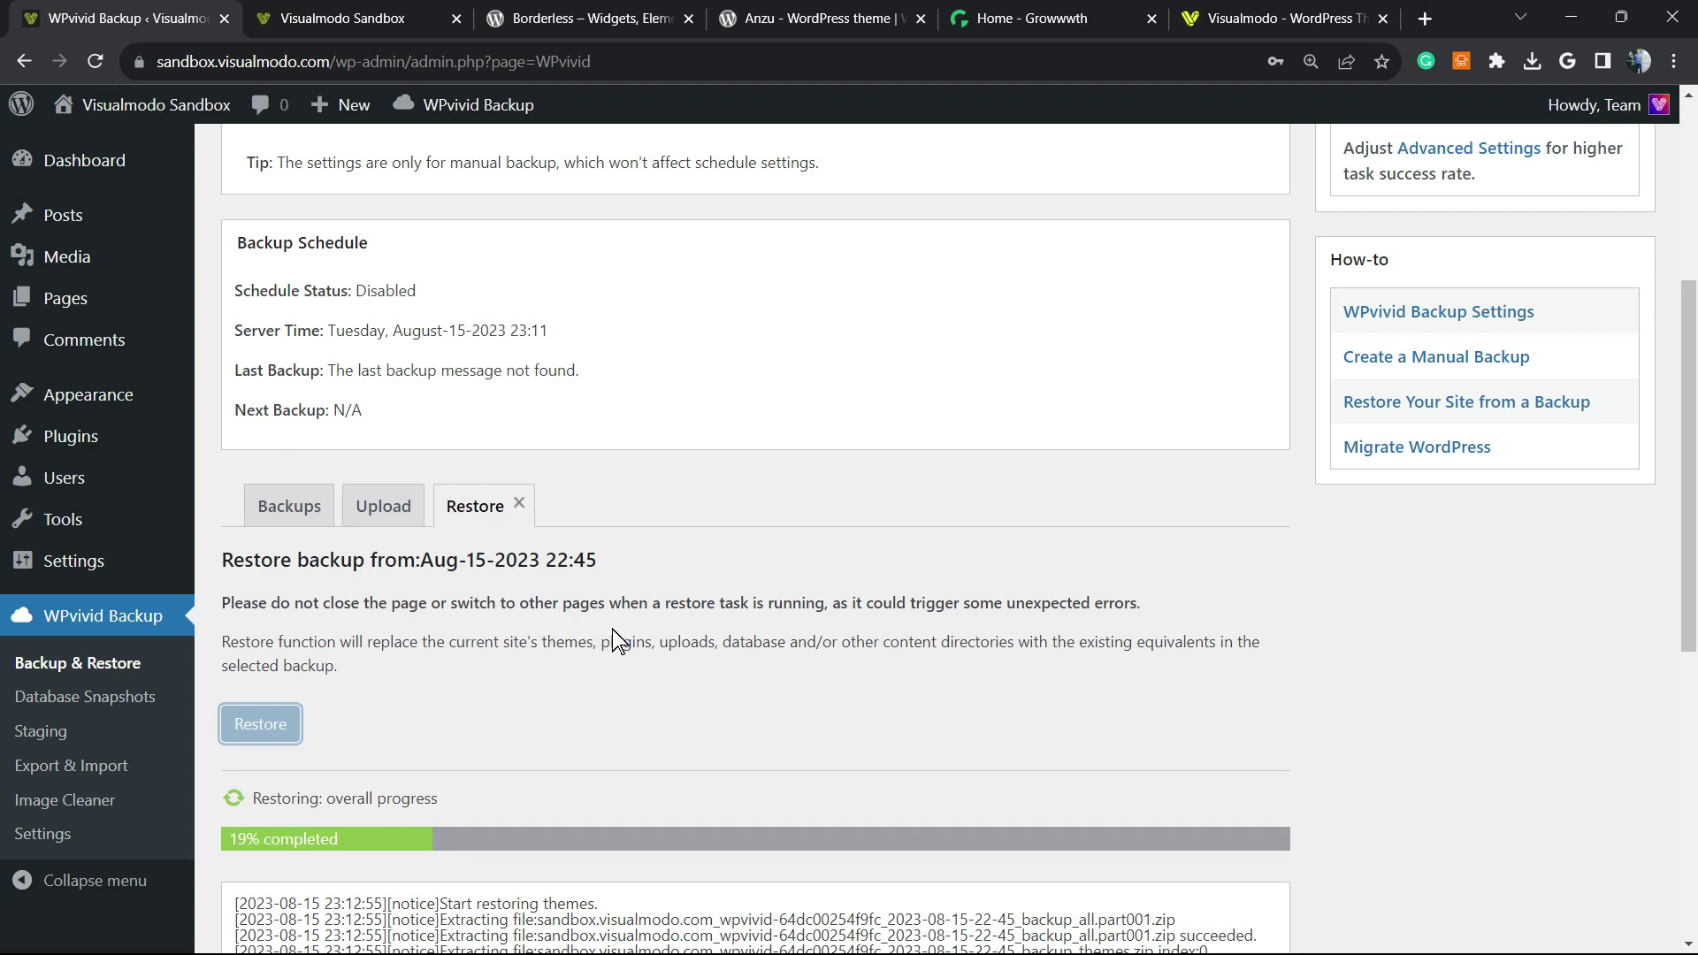
scroll(778, 602, down, 8)
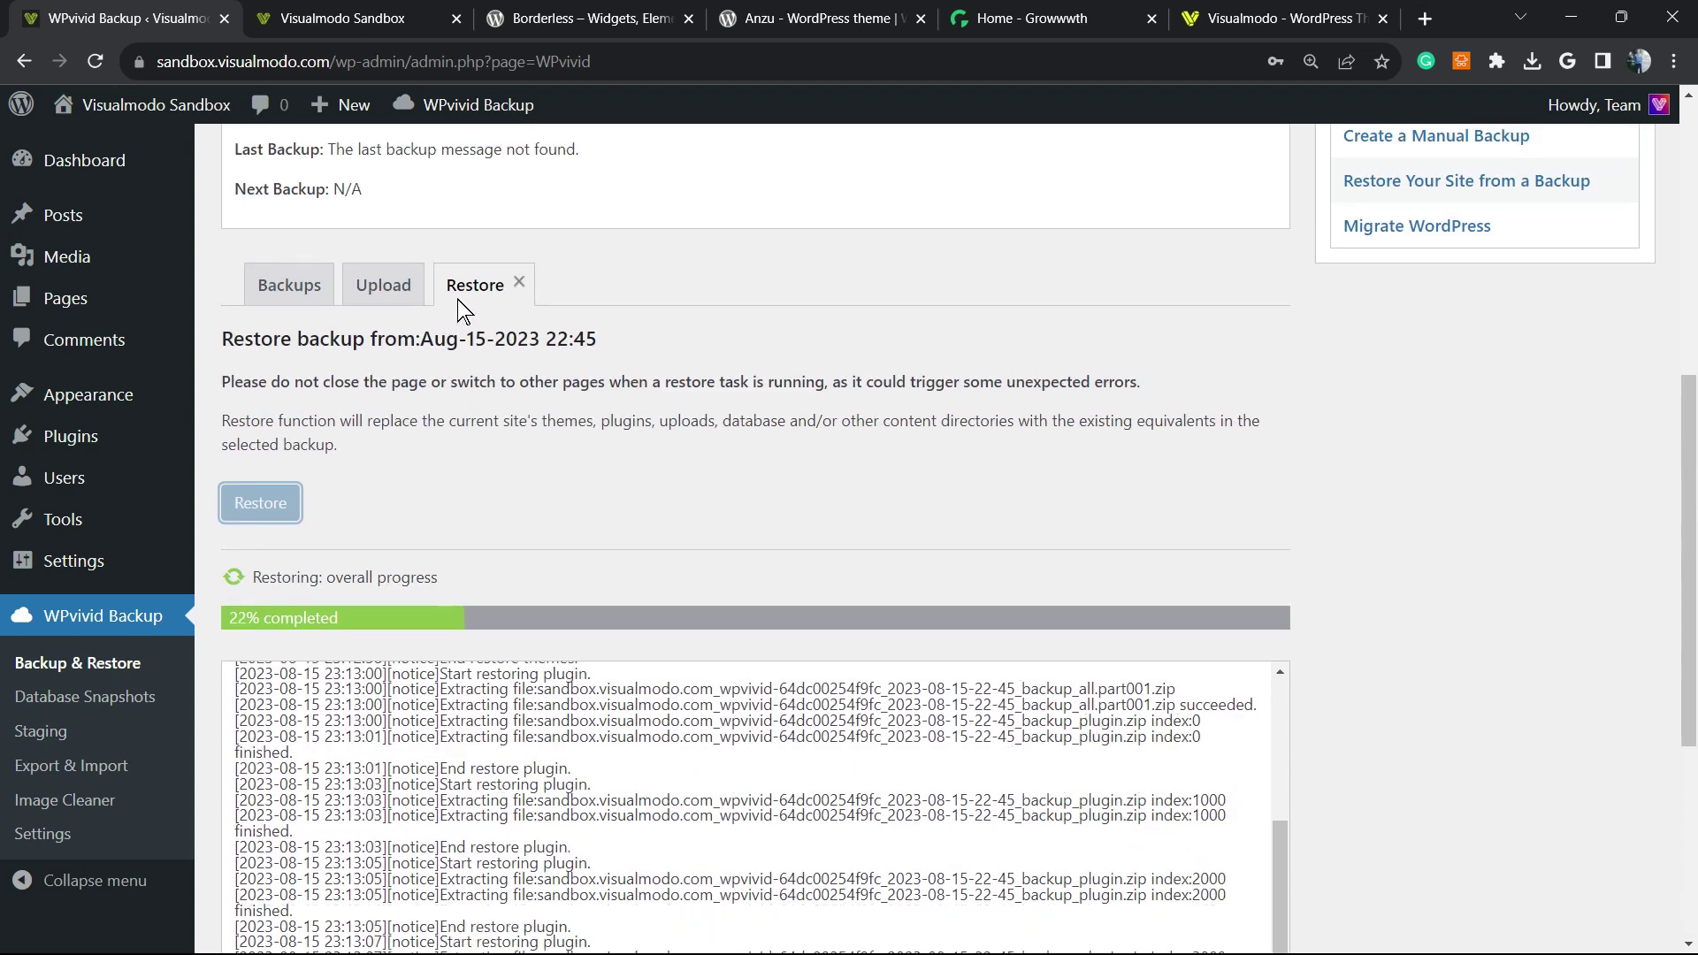
scroll(582, 538, down, 3)
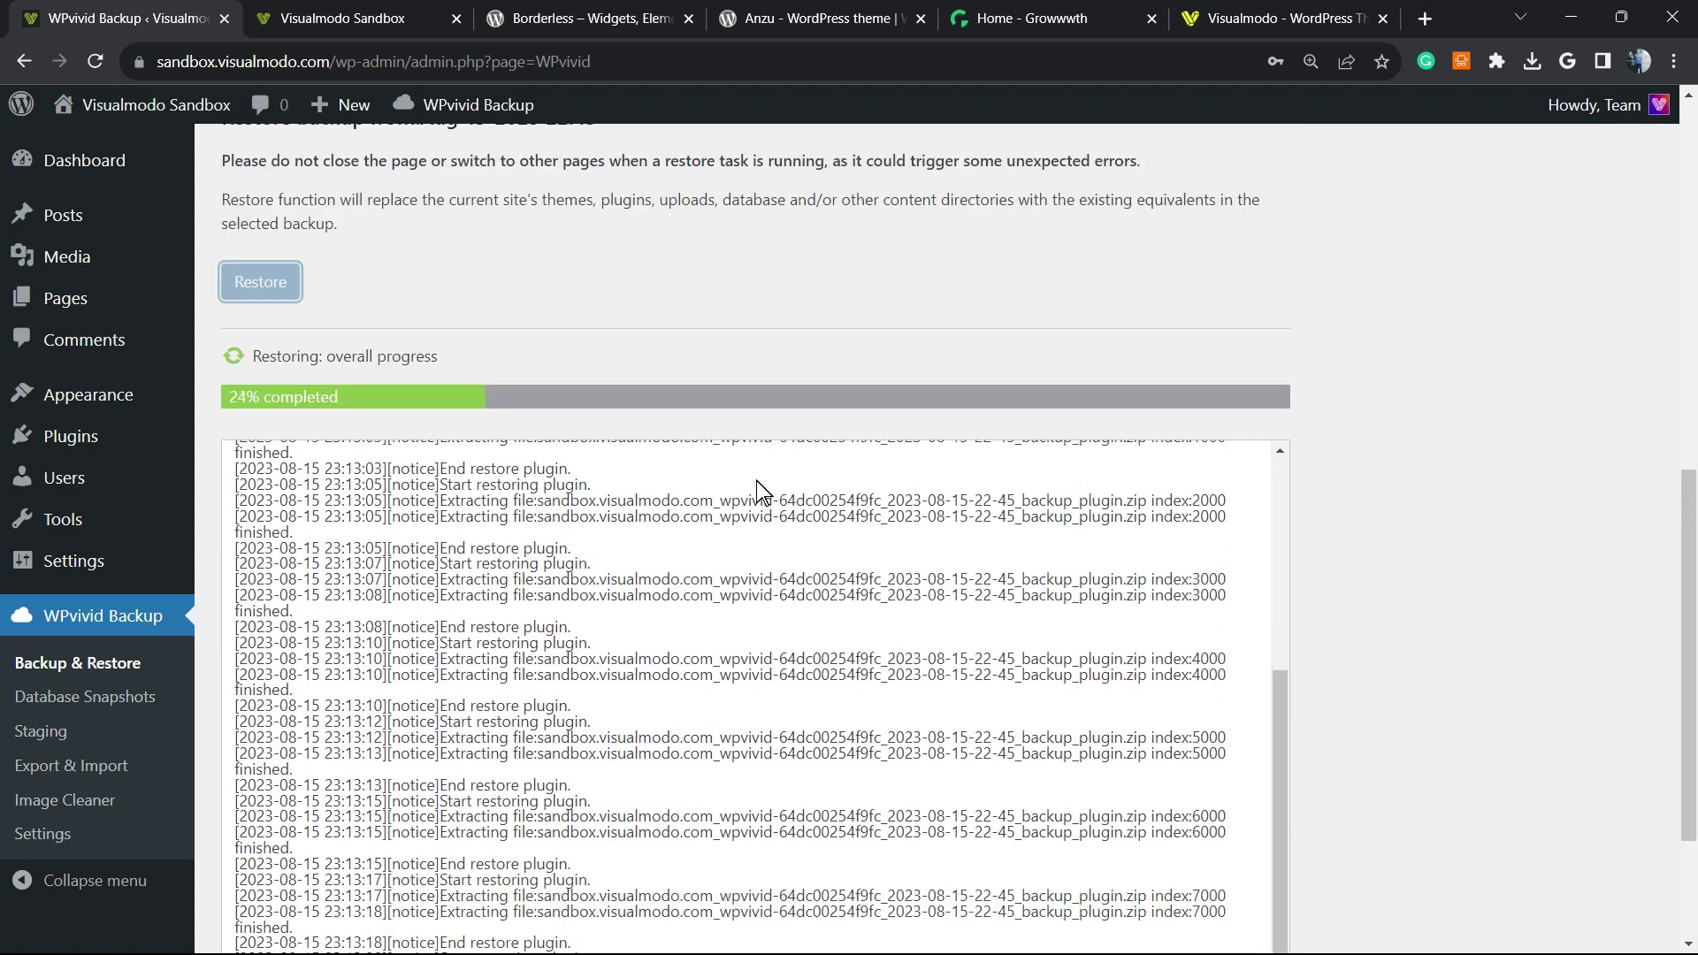
scroll(635, 579, down, 3)
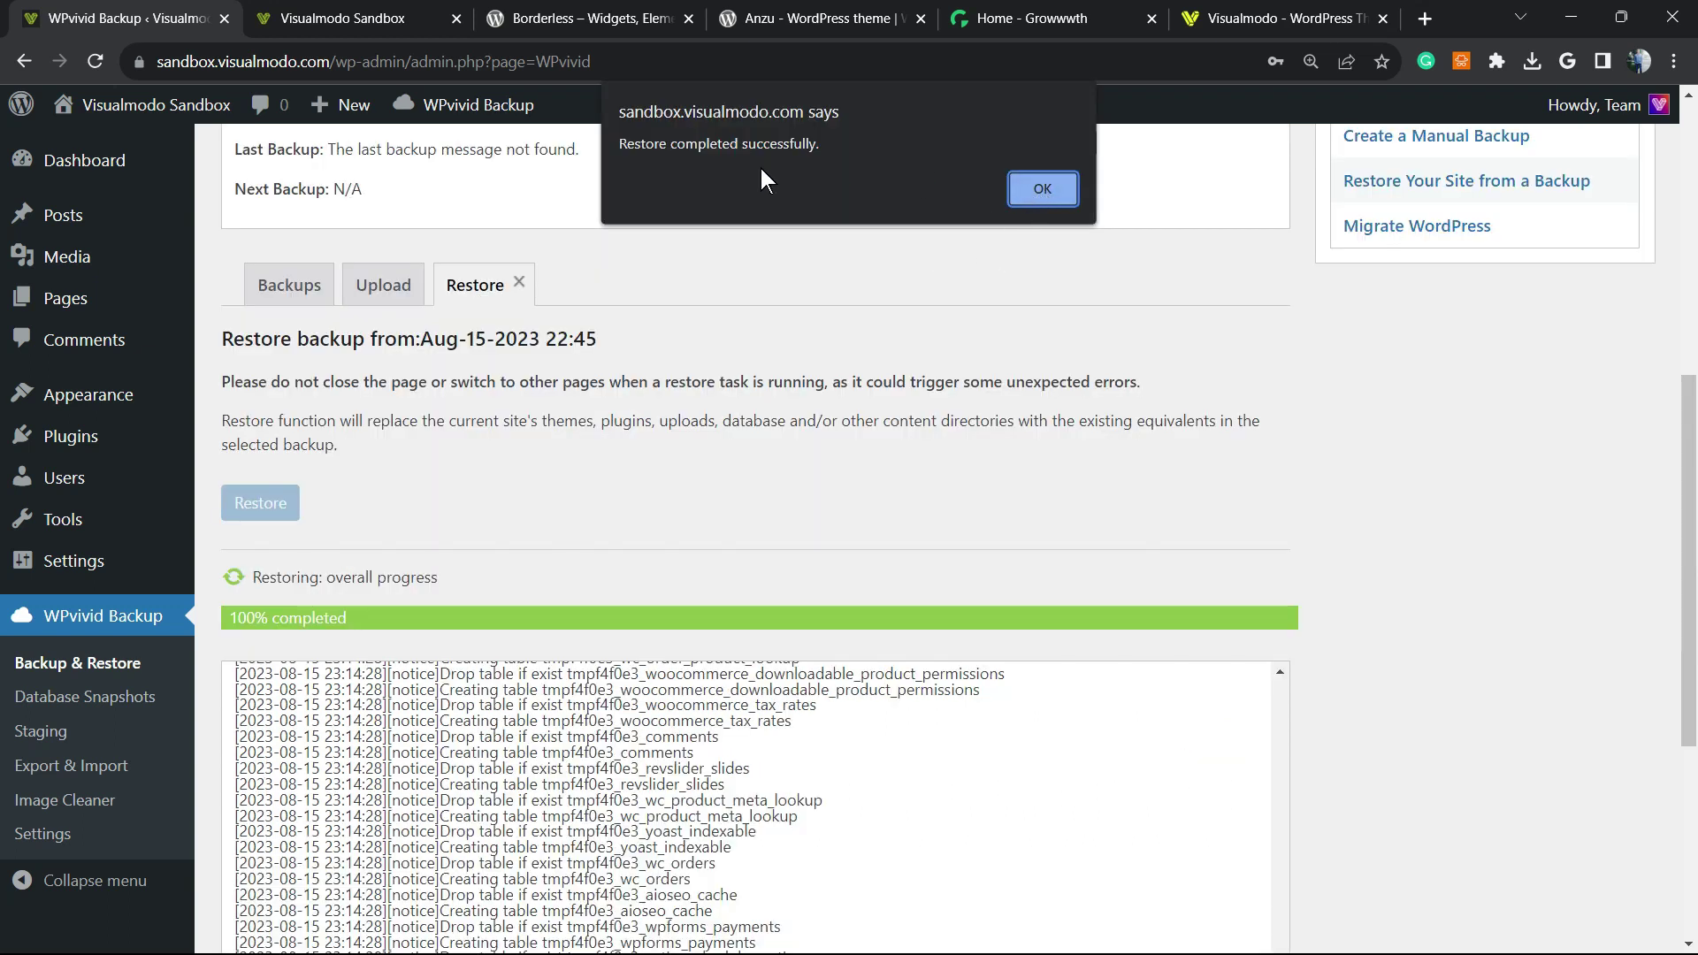
Step: Dismiss the restore-success alert and scroll through the restored Plant Store home page
click(1043, 190)
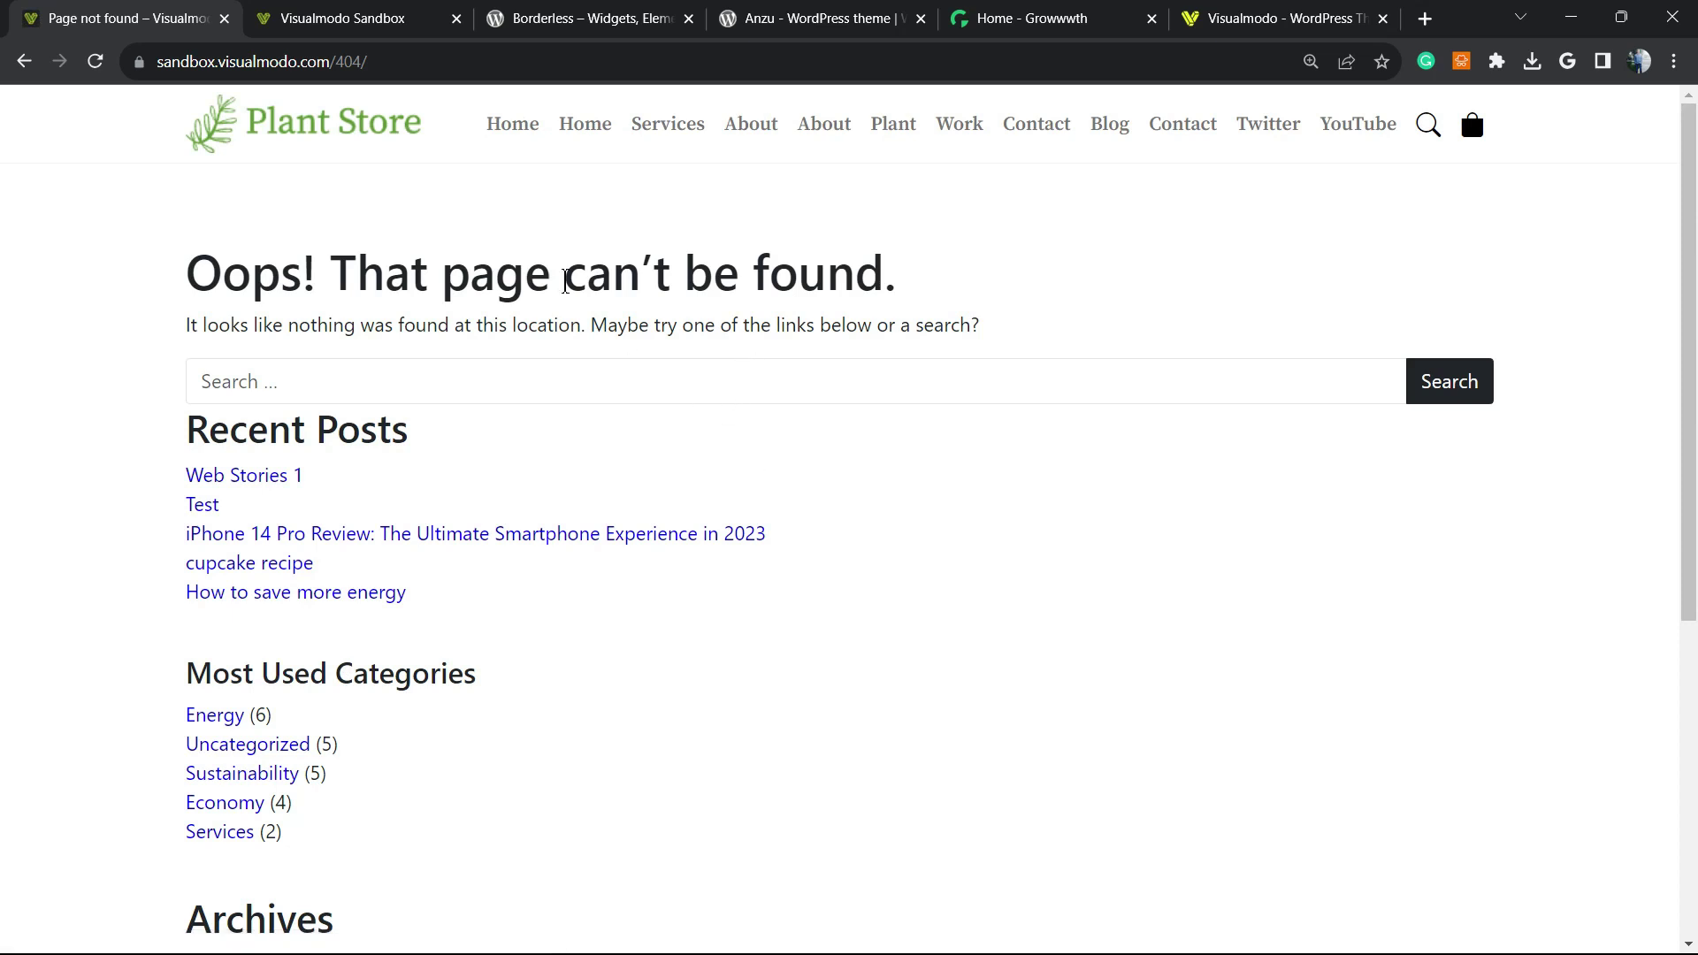
click(325, 121)
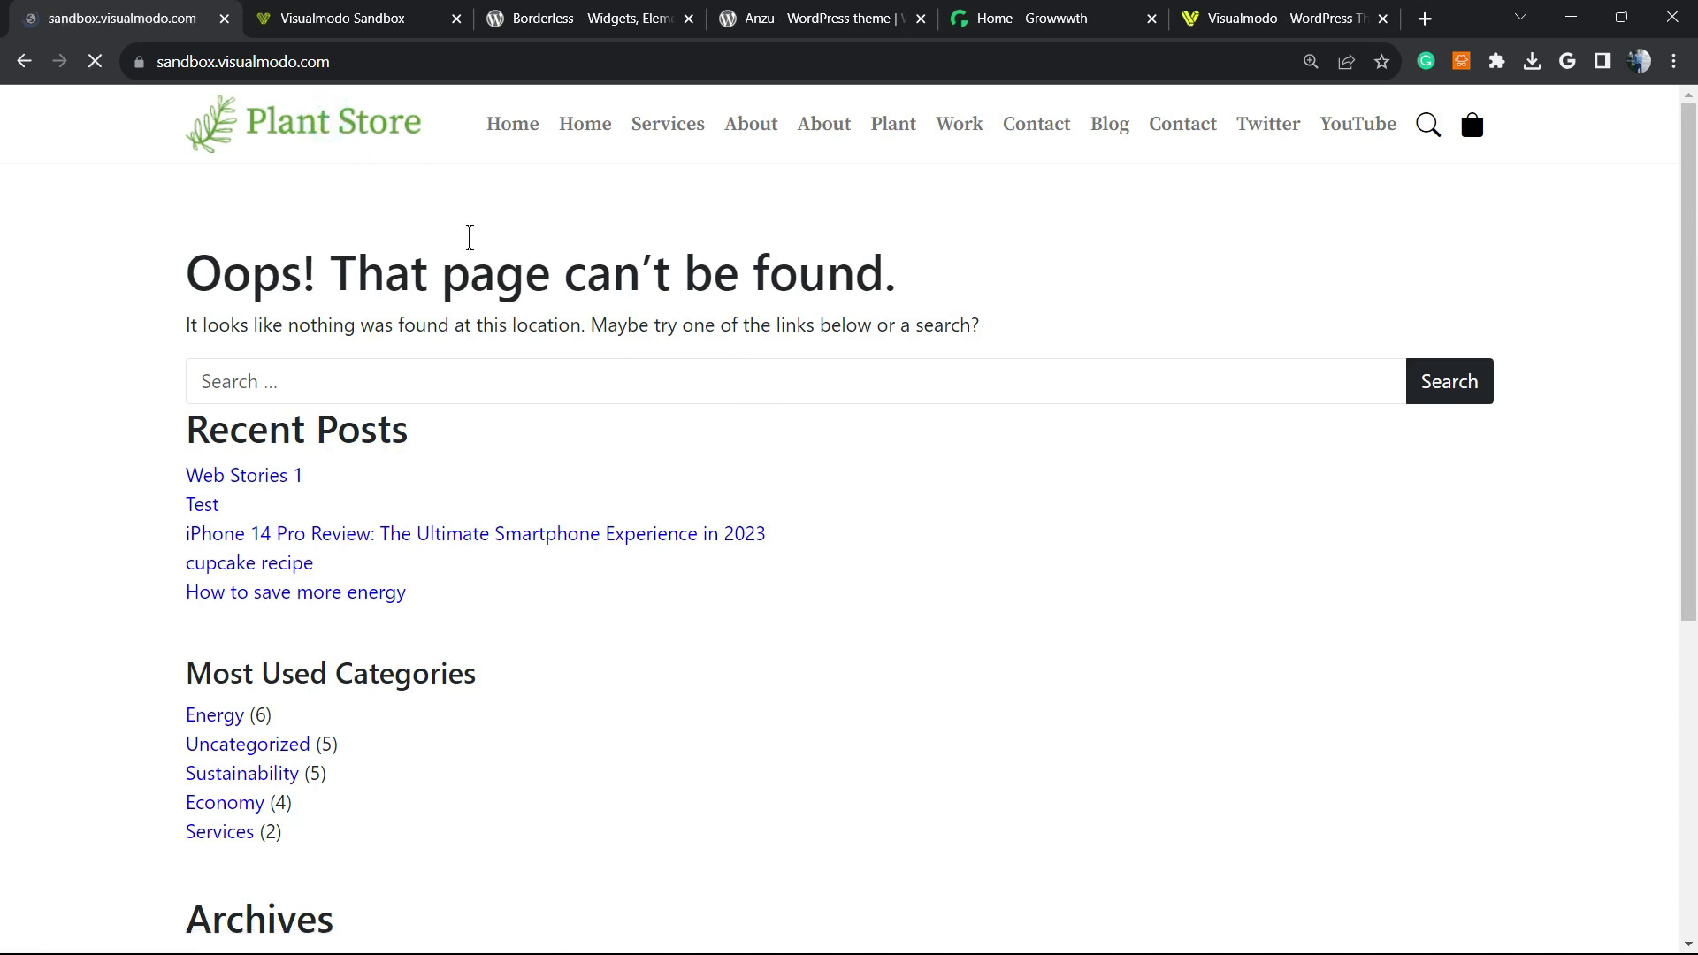
scroll(588, 349, down, 15)
scroll(579, 350, down, 10)
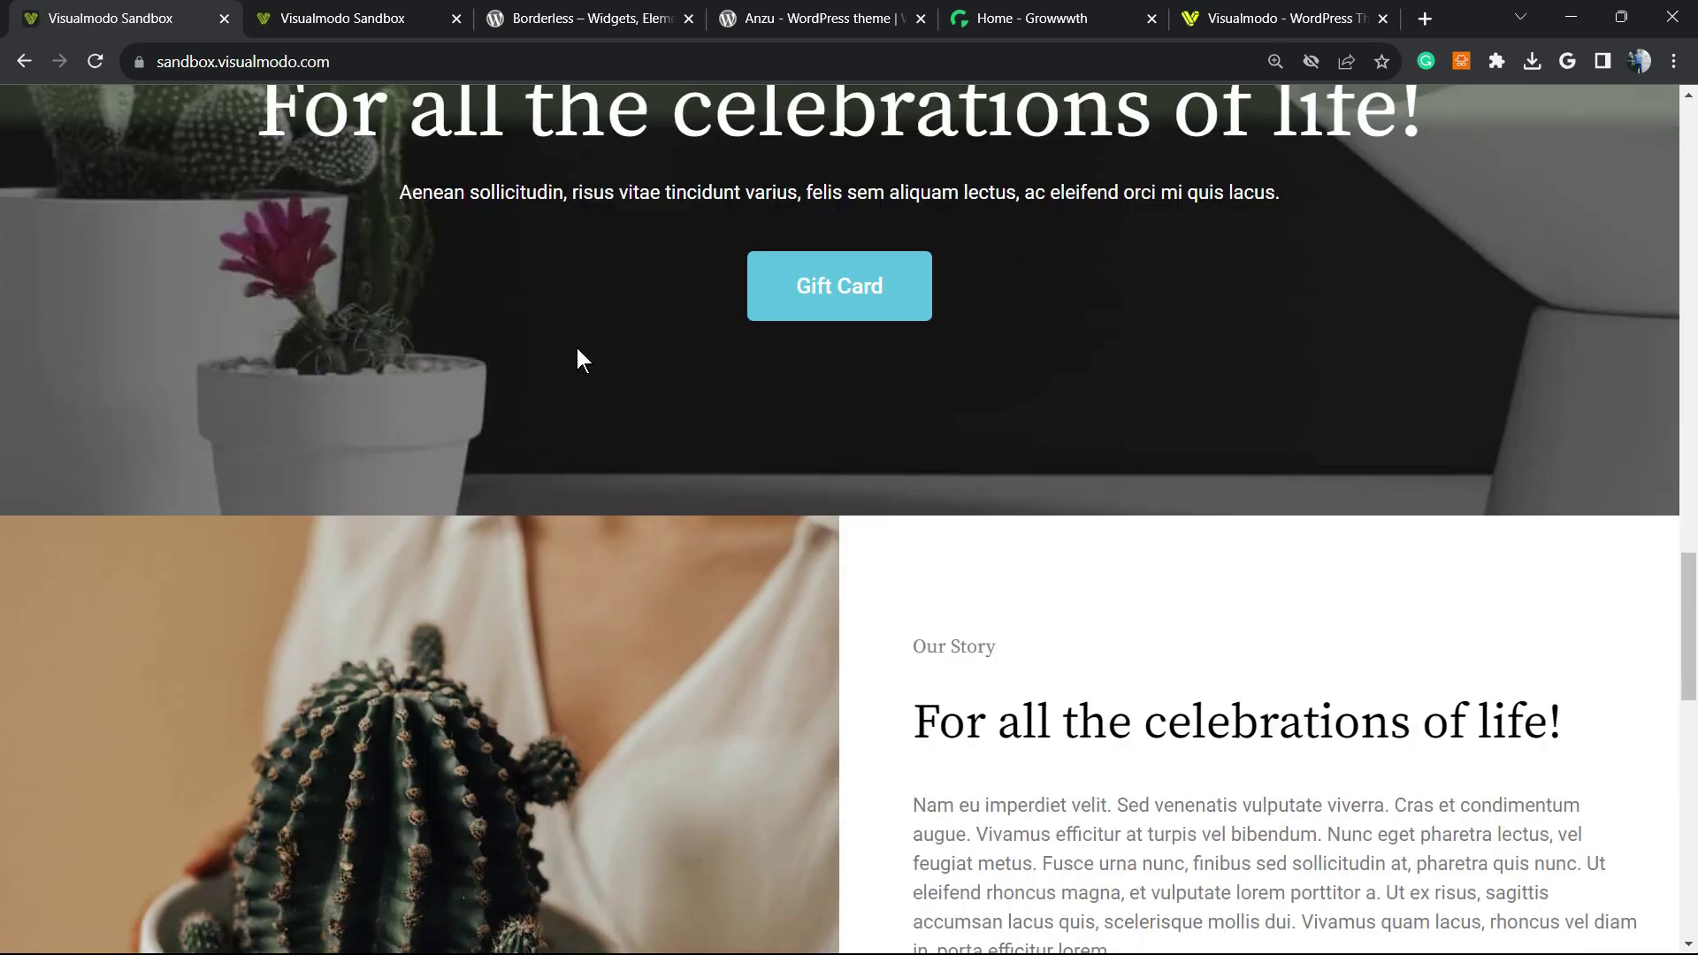
scroll(575, 349, up, 8)
scroll(566, 352, up, 5)
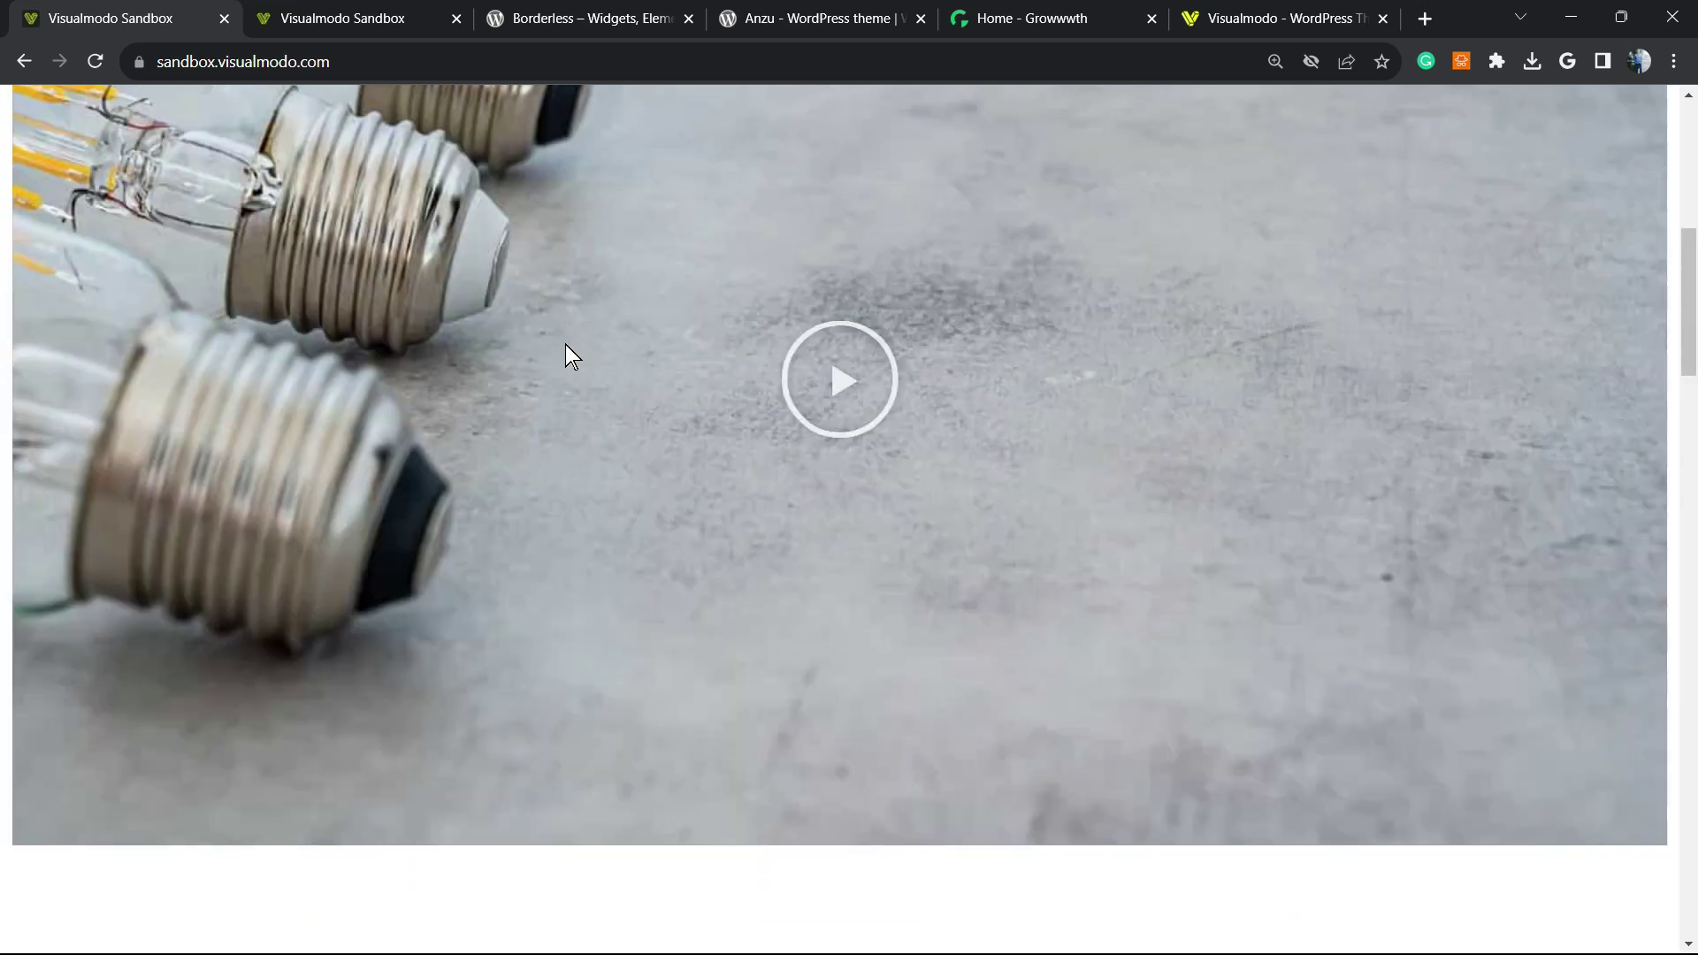
scroll(566, 351, down, 7)
scroll(565, 345, up, 12)
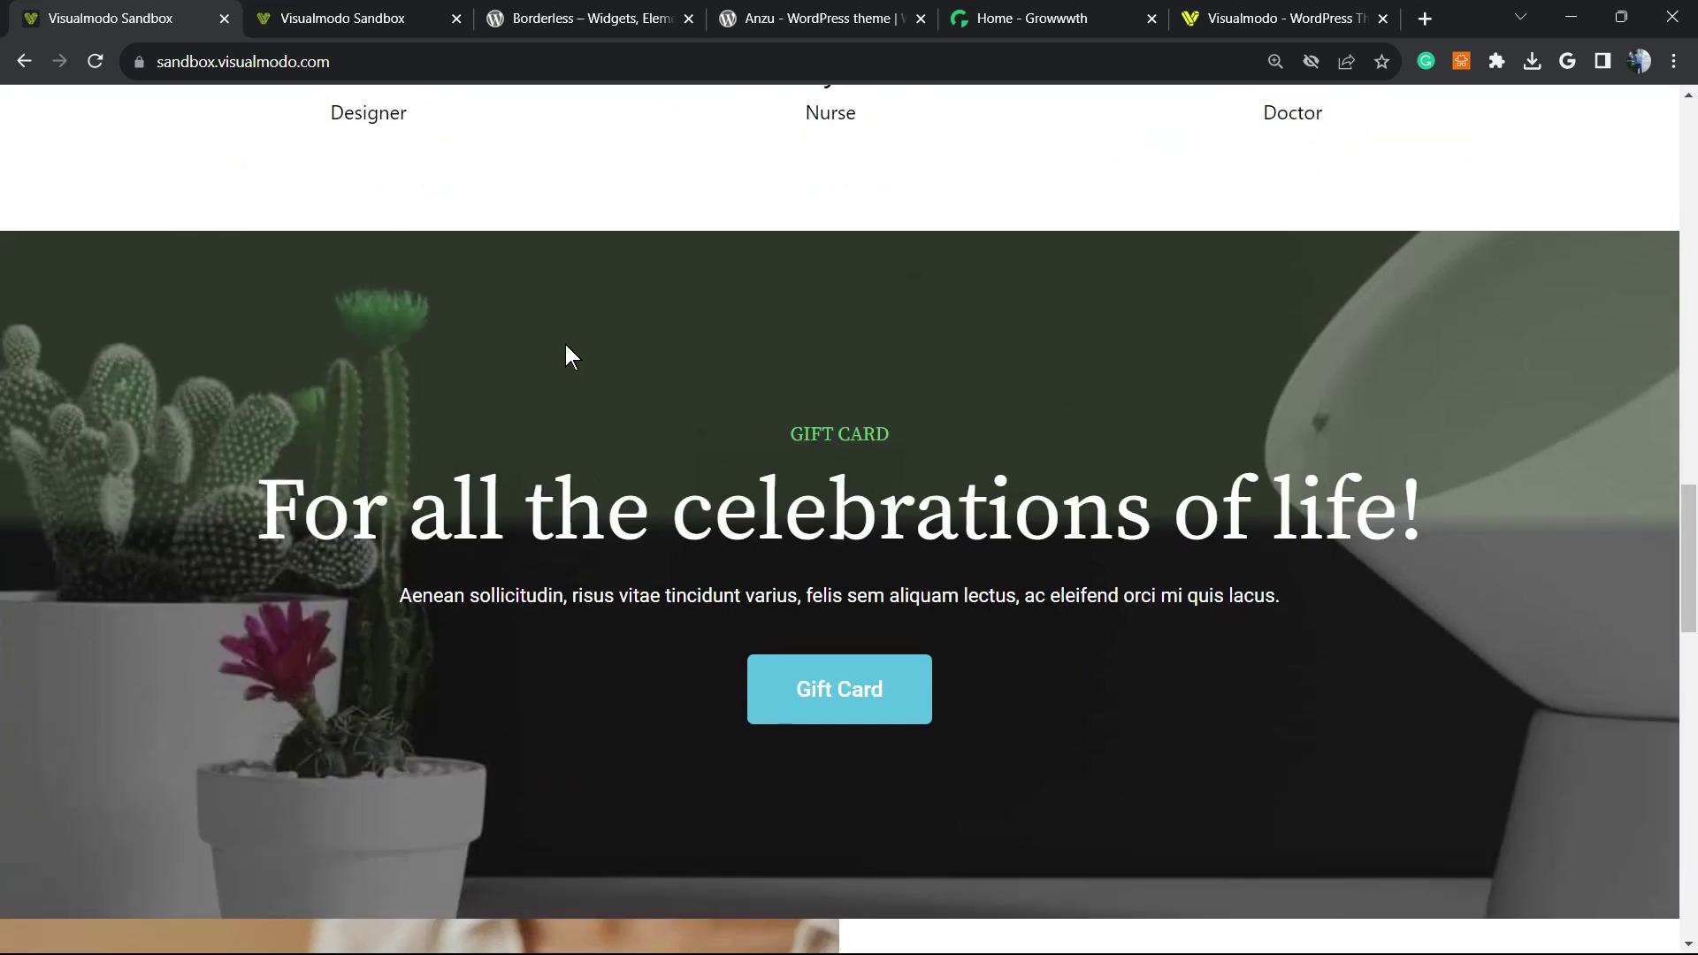
scroll(565, 344, up, 13)
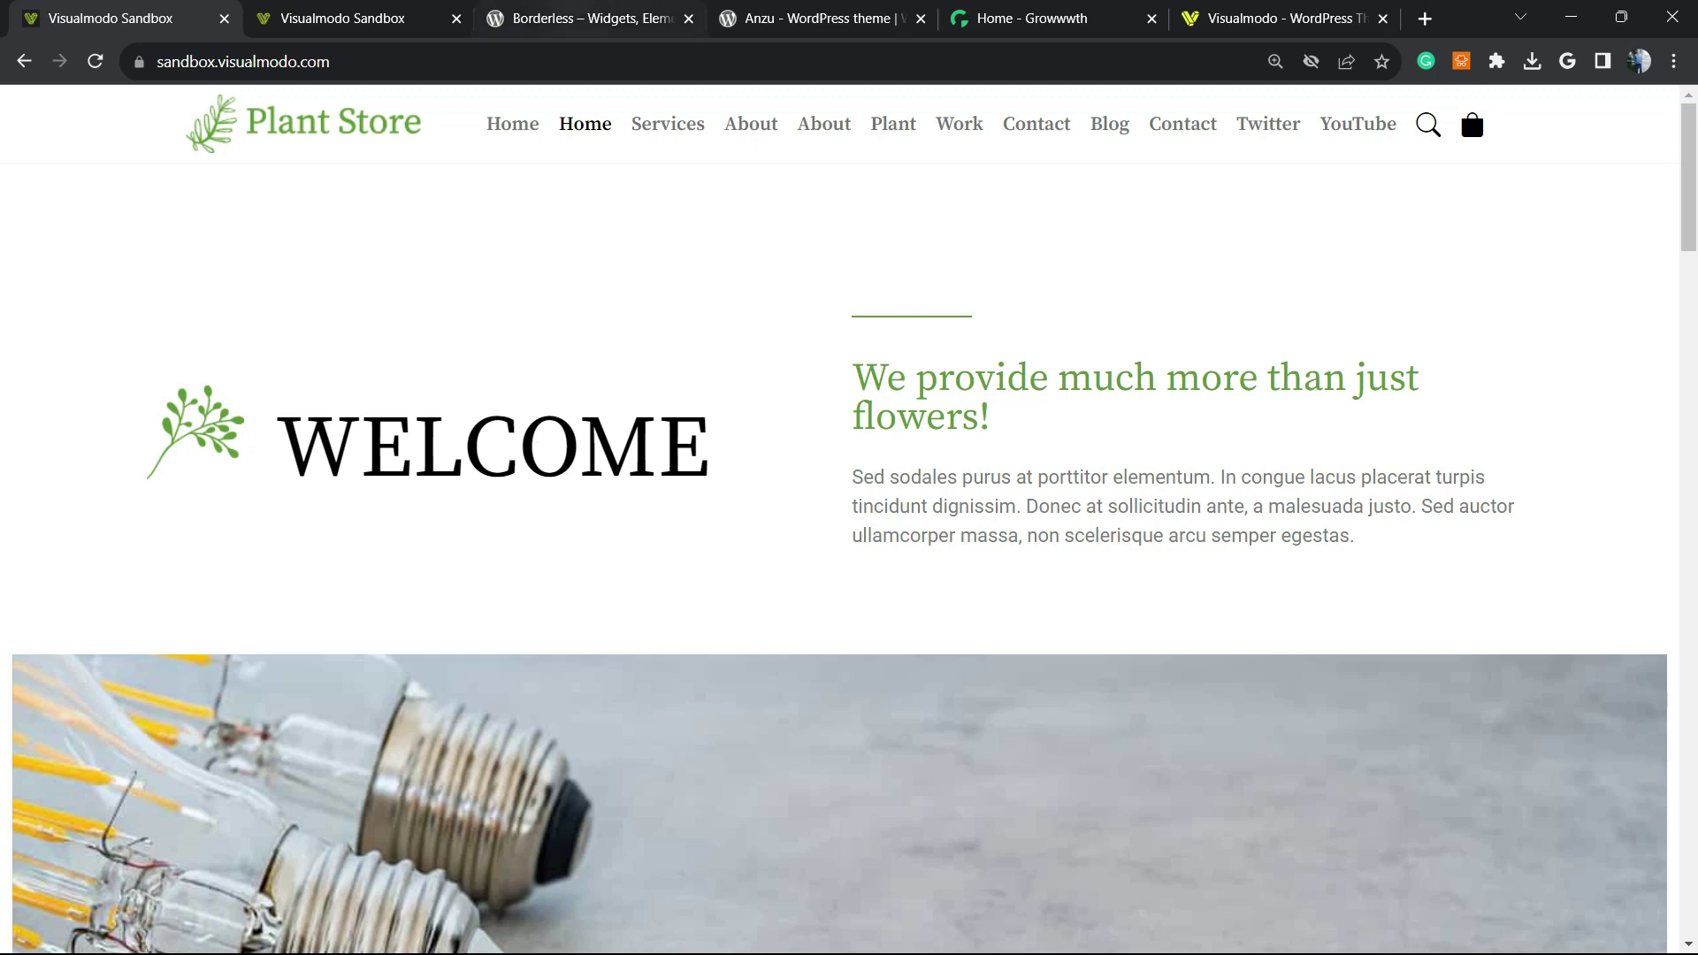
Step: View the Borderless plugin page, then the Anzu theme page, then the Growwwth homepage
click(584, 17)
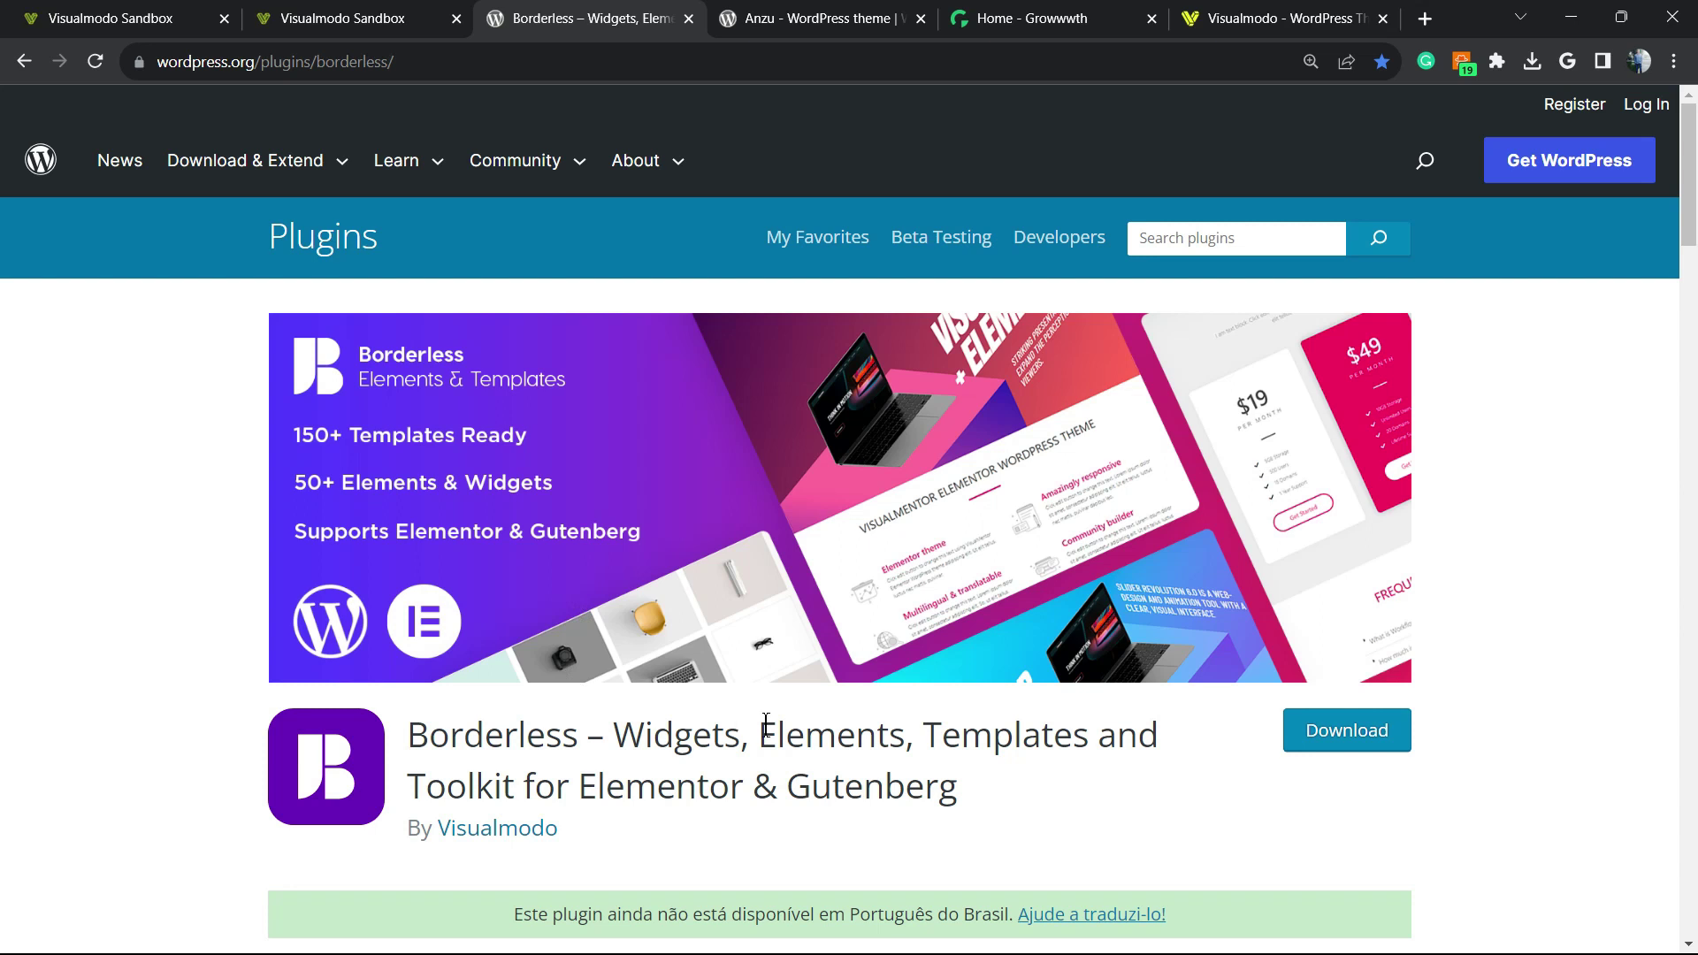
click(825, 11)
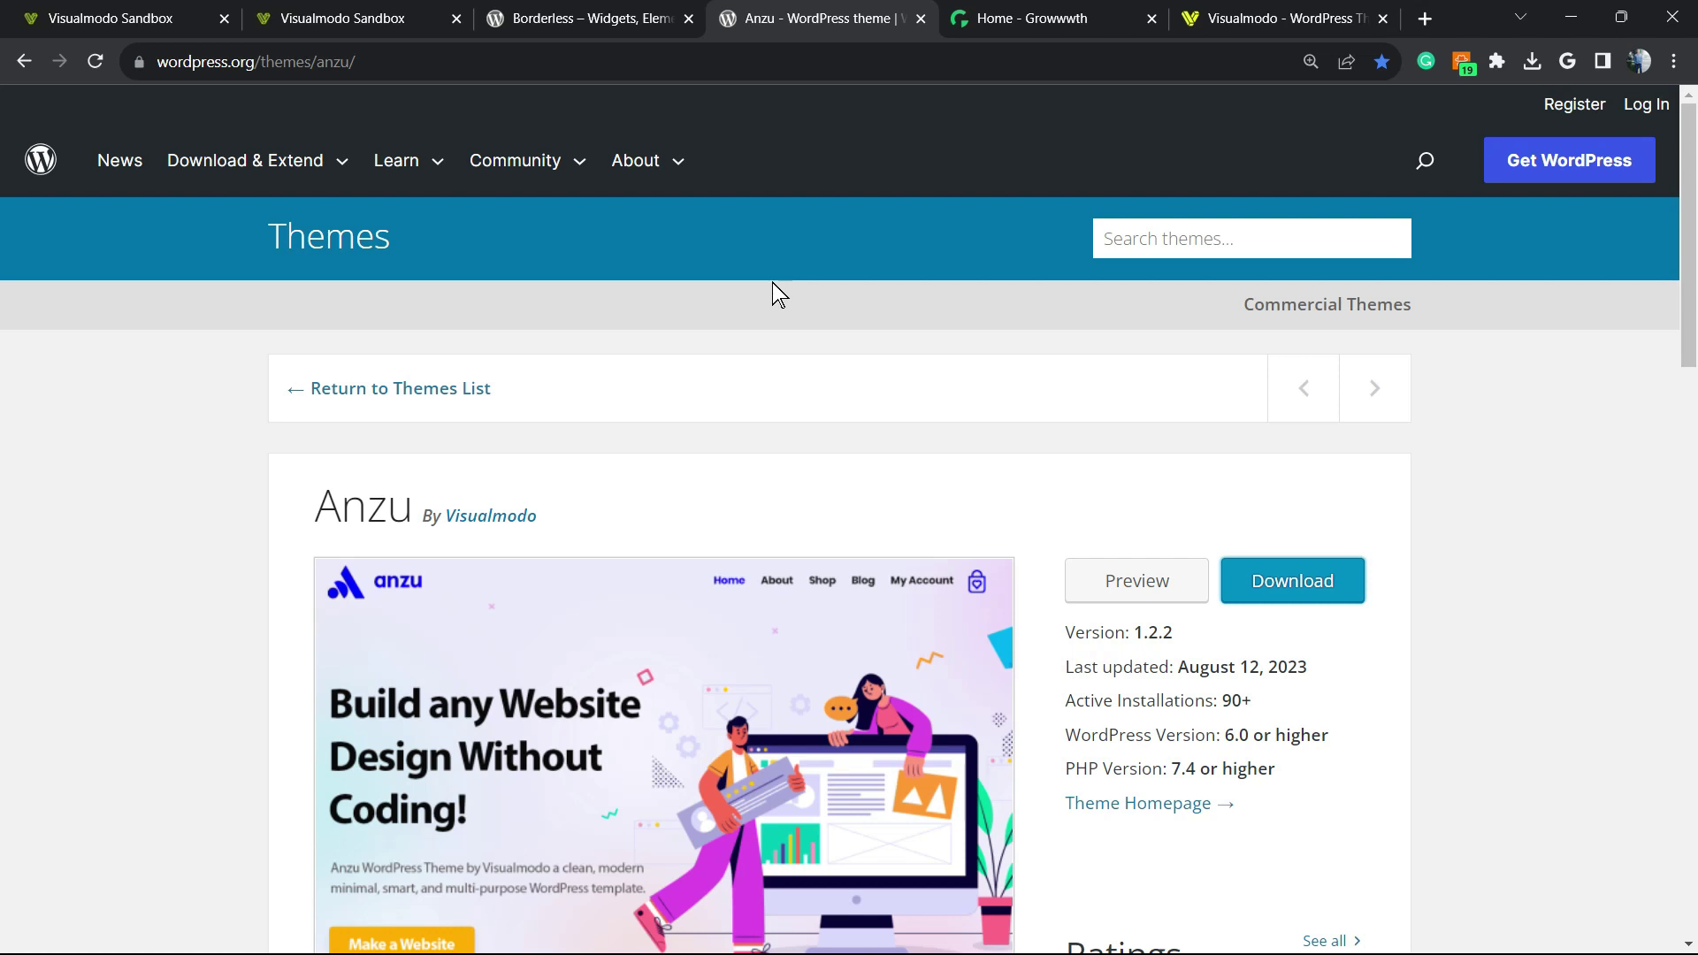
click(999, 18)
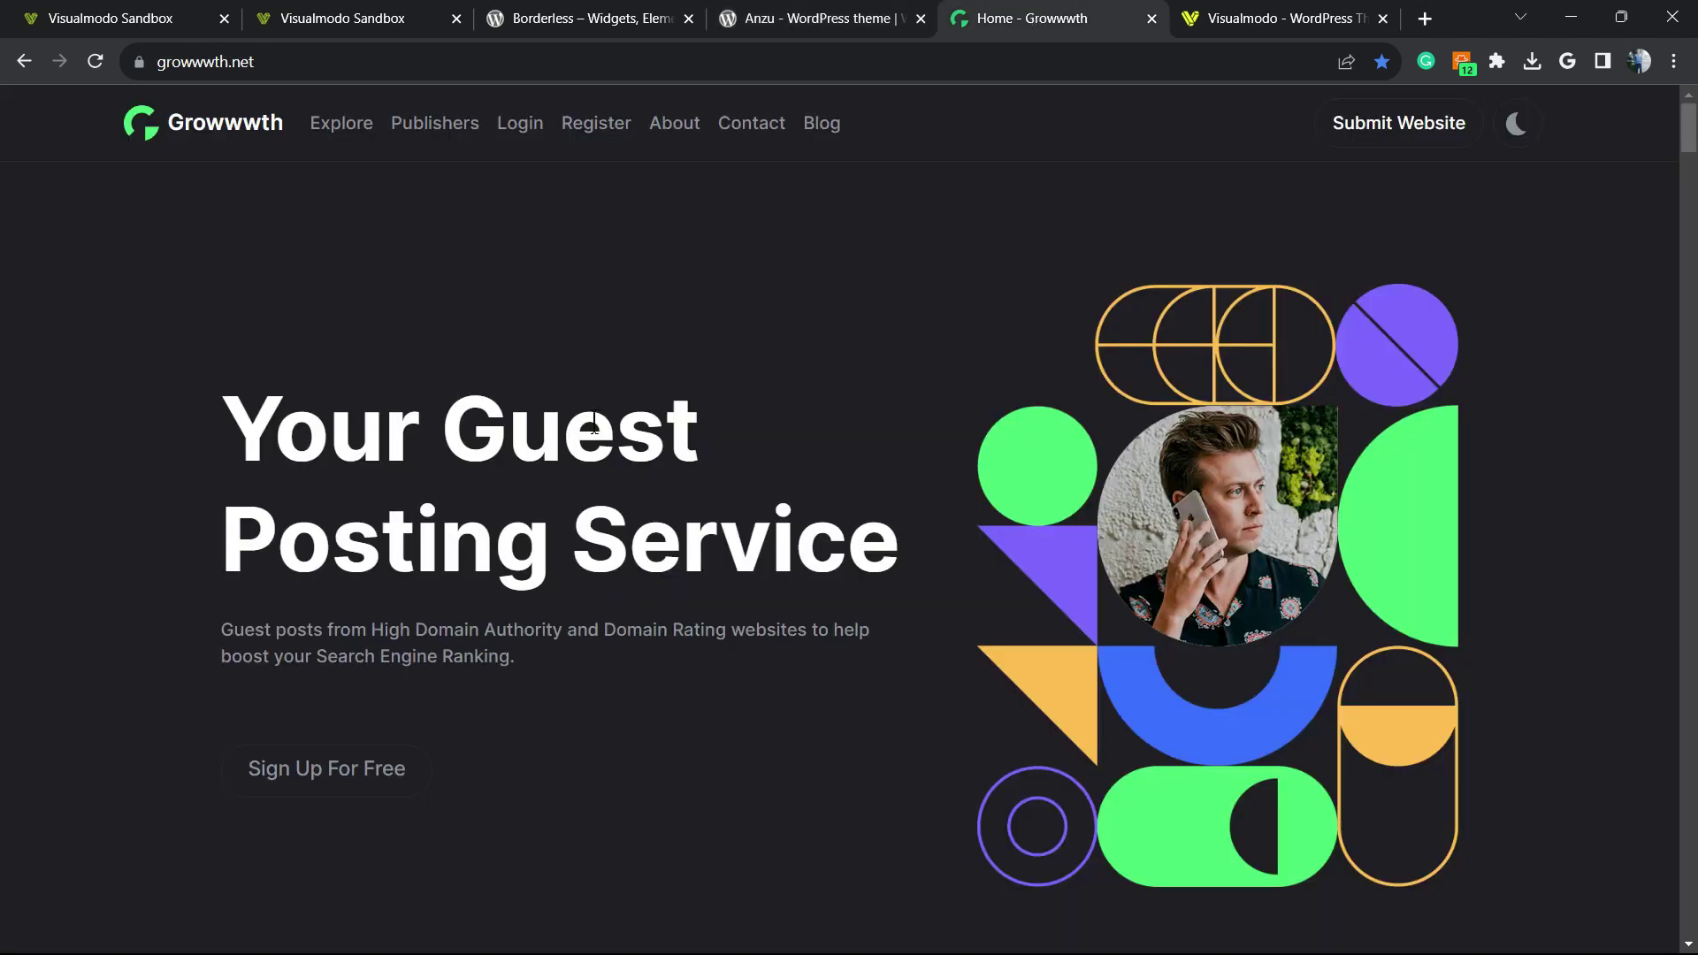
Step: Scroll through the Growwwth publisher grid, then switch to the Visualmodo homepage
scroll(657, 570, down, 10)
scroll(655, 579, down, 20)
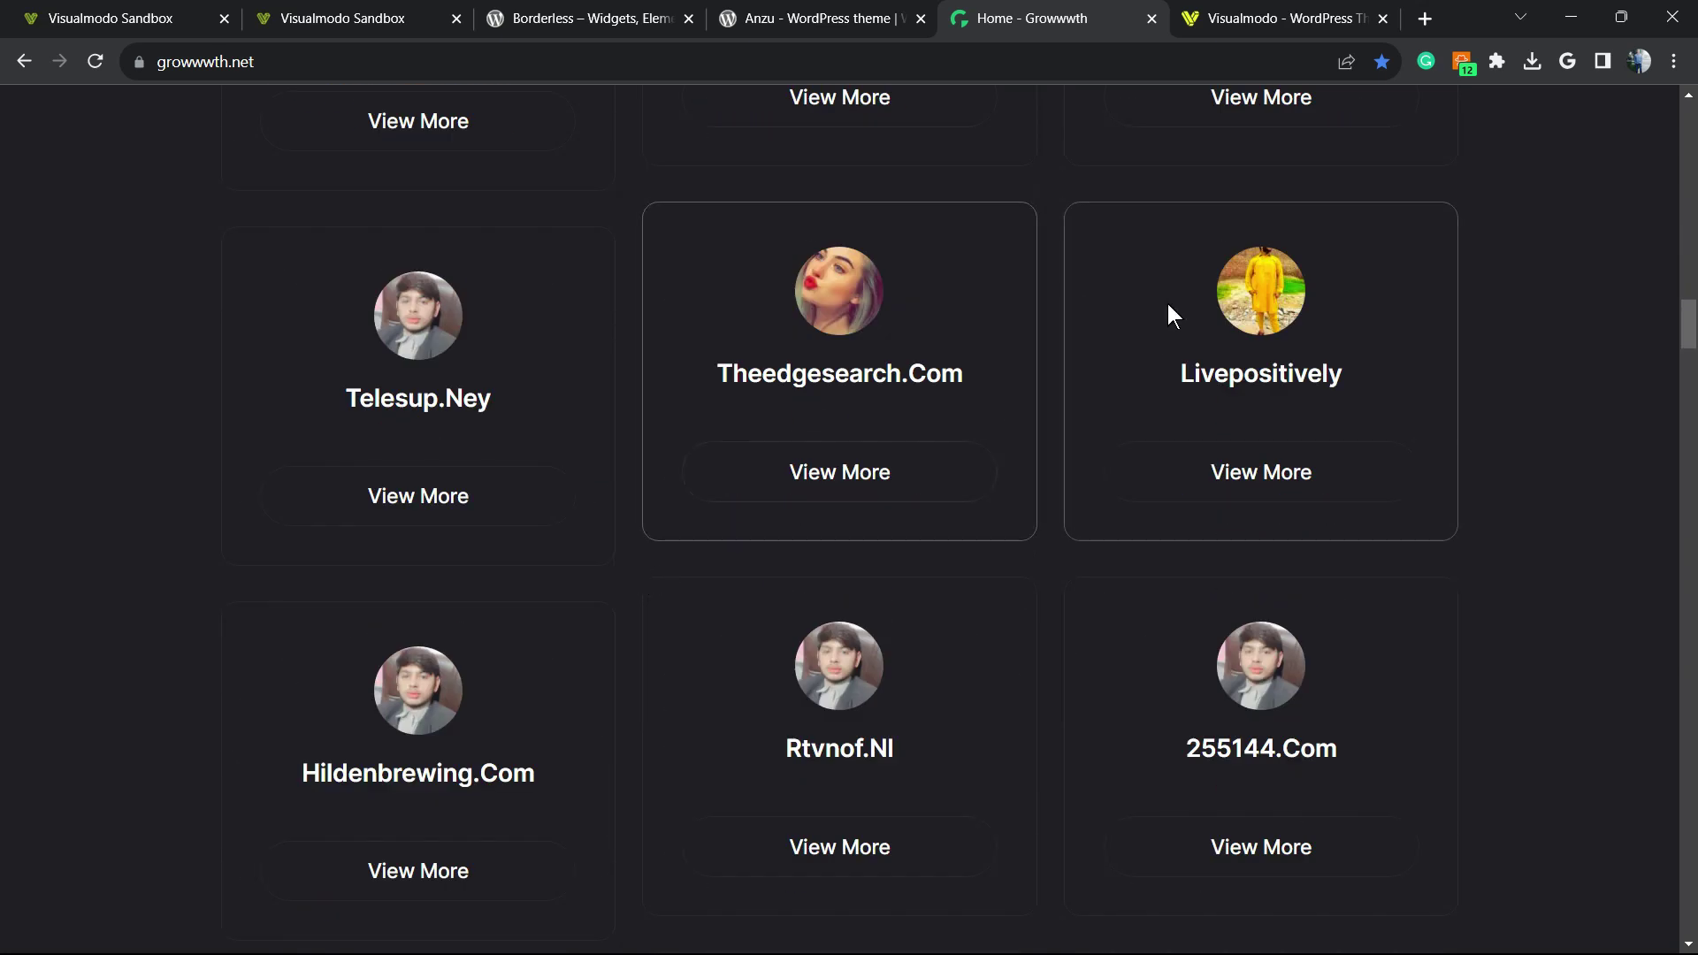
key(ctrl+Tab)
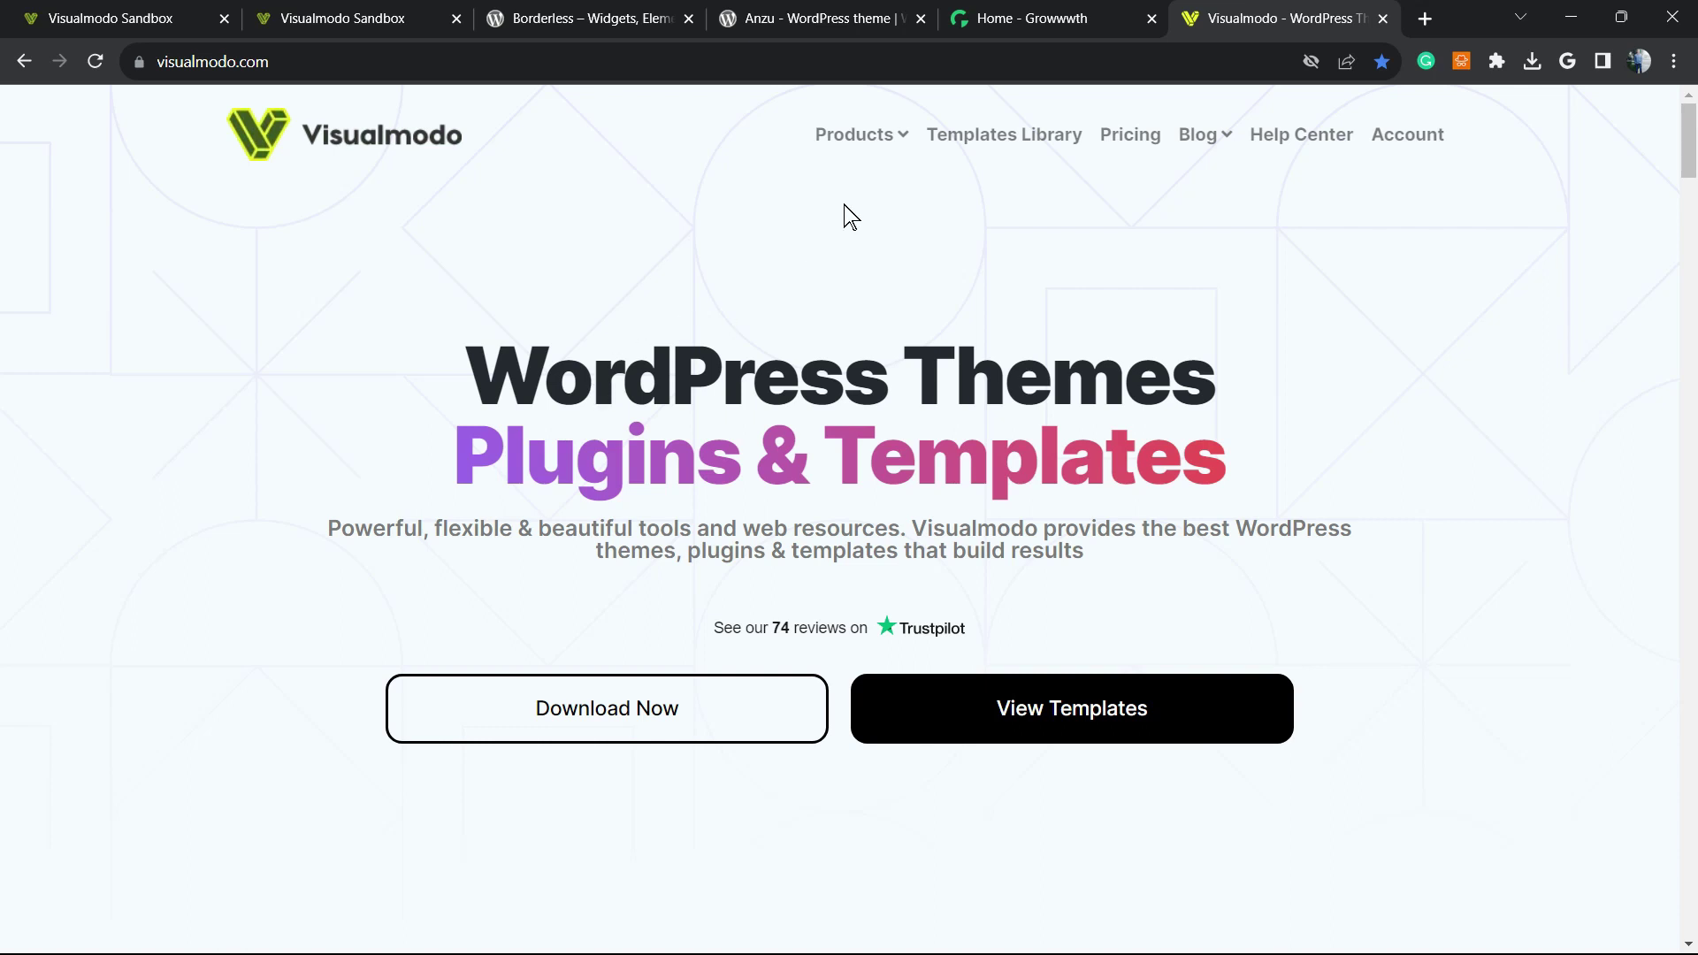
Step: Browse Visualmodo's Templates Library cards such as Hosting, Conference, Zoo, University and Air
click(1002, 133)
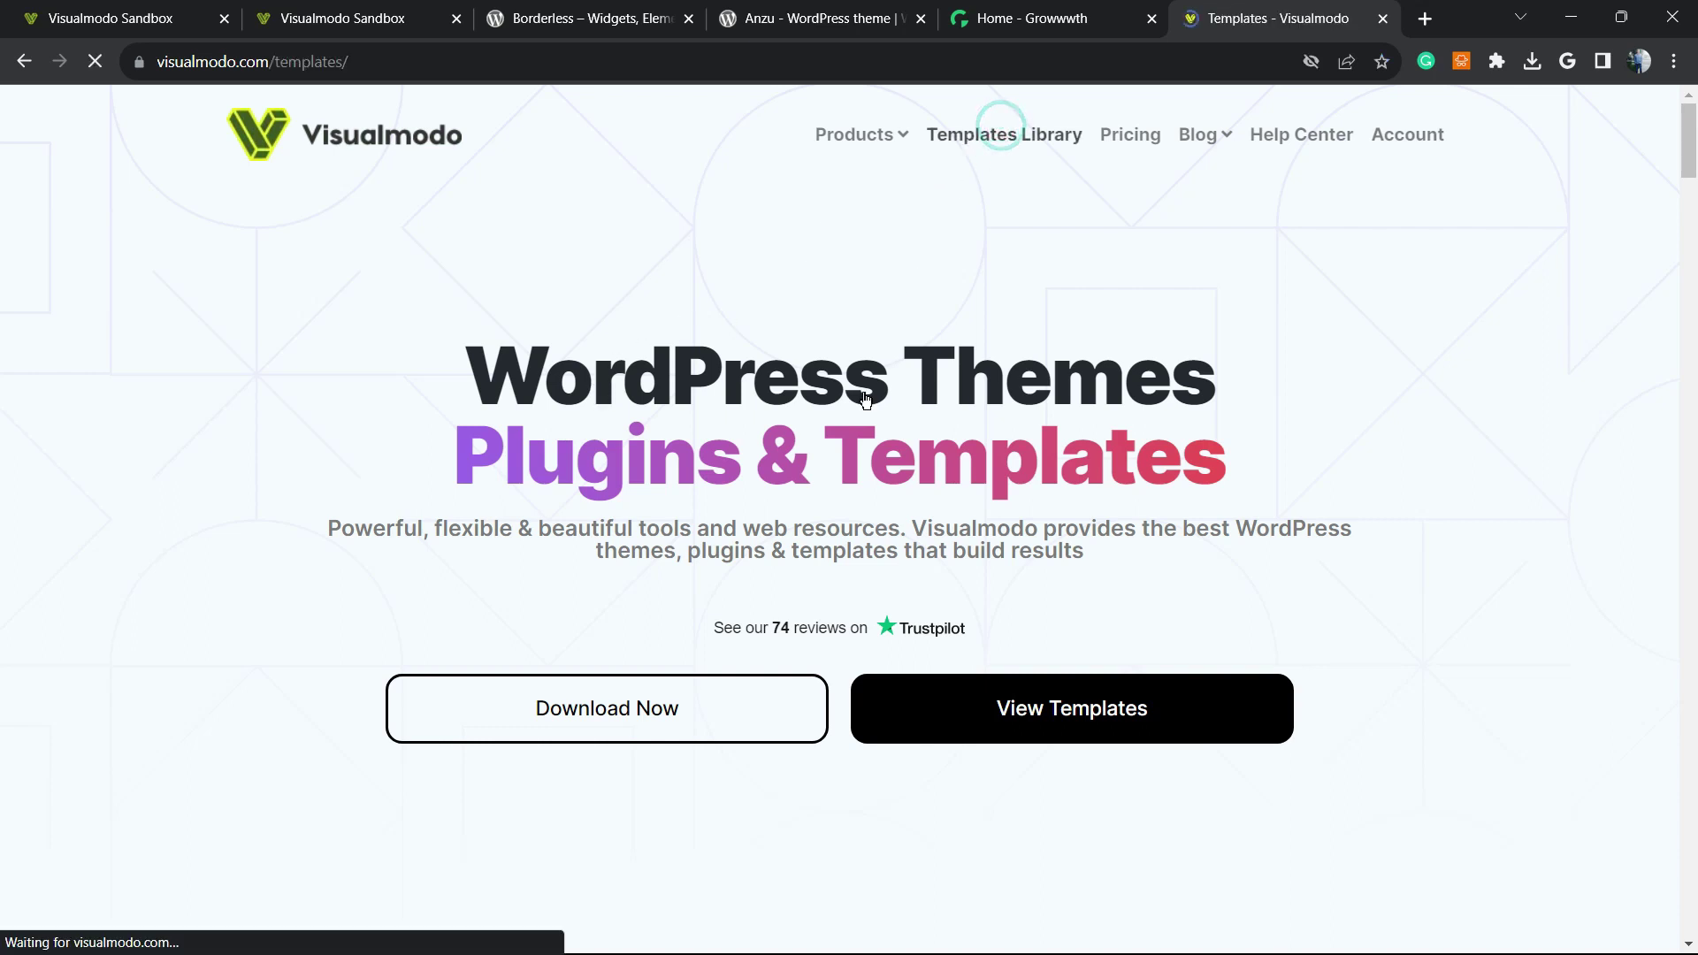
scroll(783, 482, down, 20)
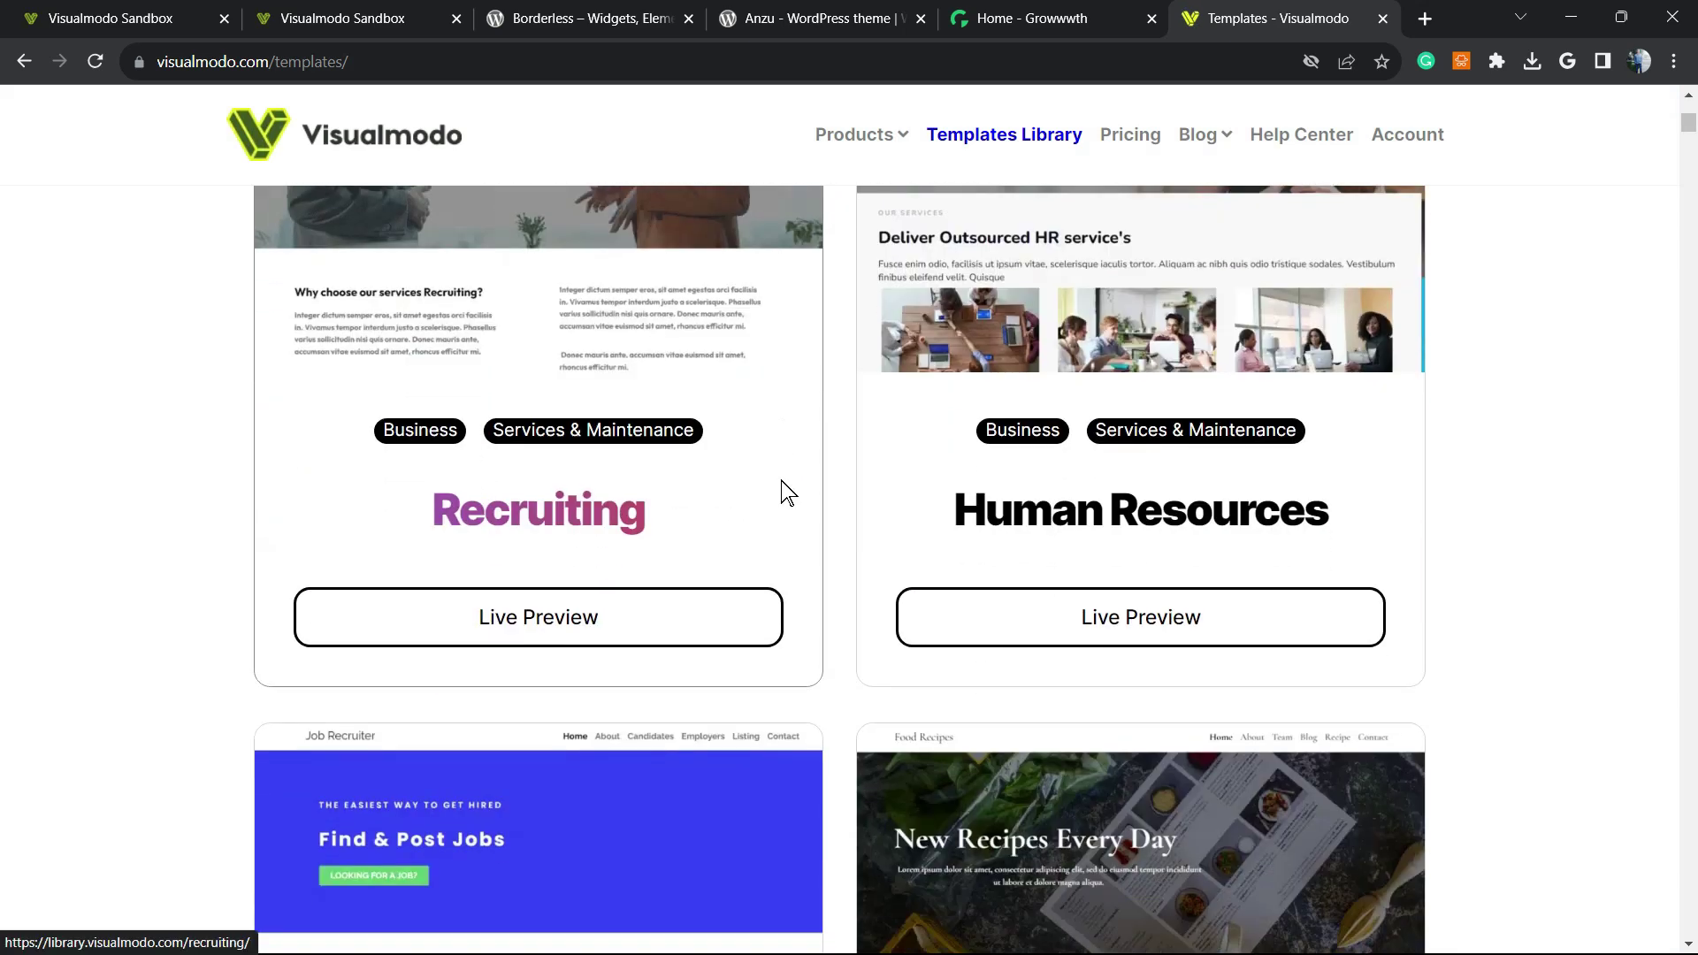
scroll(834, 487, down, 20)
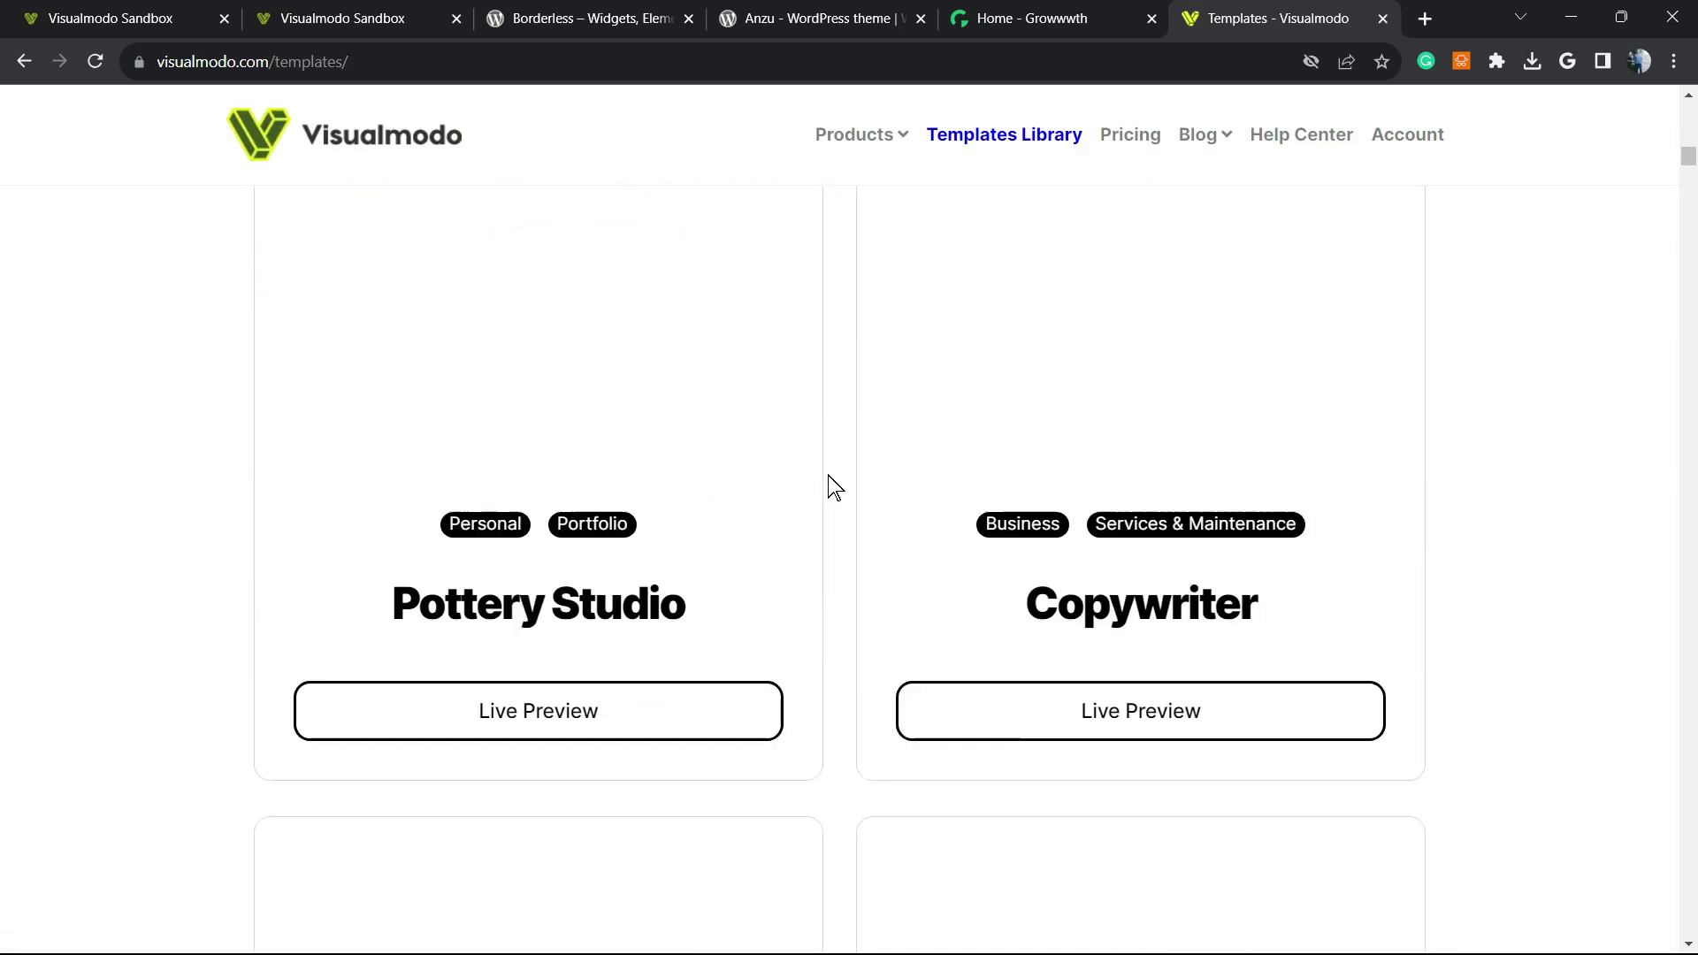
scroll(839, 487, down, 20)
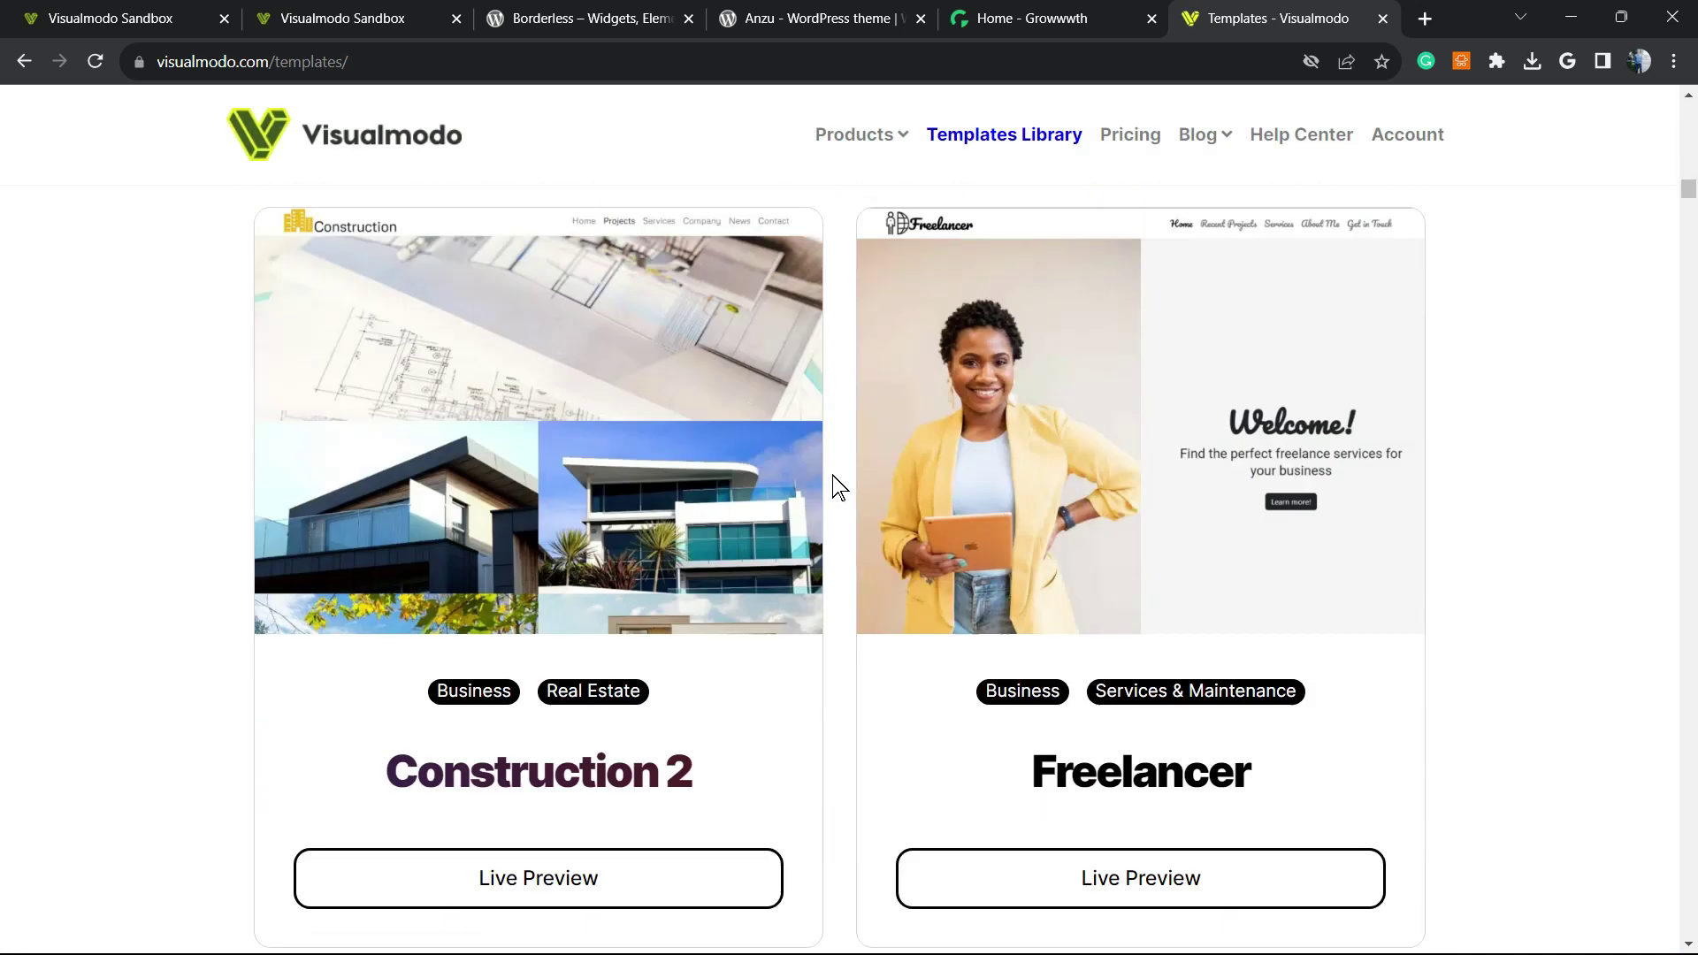
scroll(840, 487, down, 20)
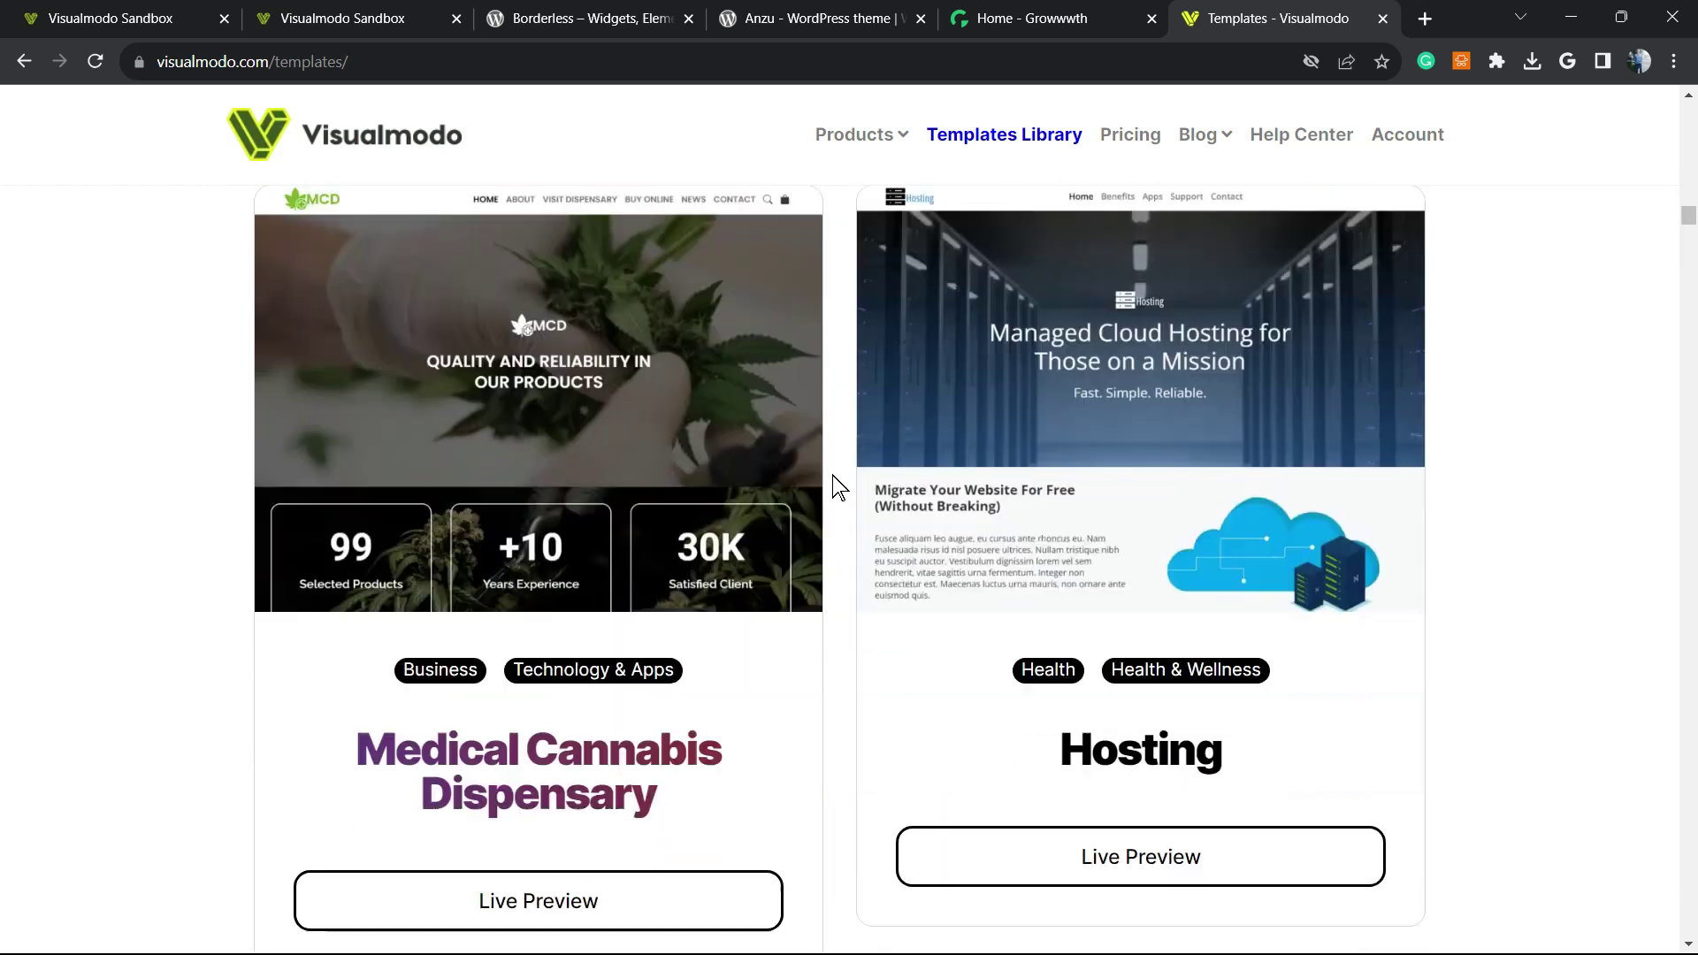
scroll(839, 487, down, 5)
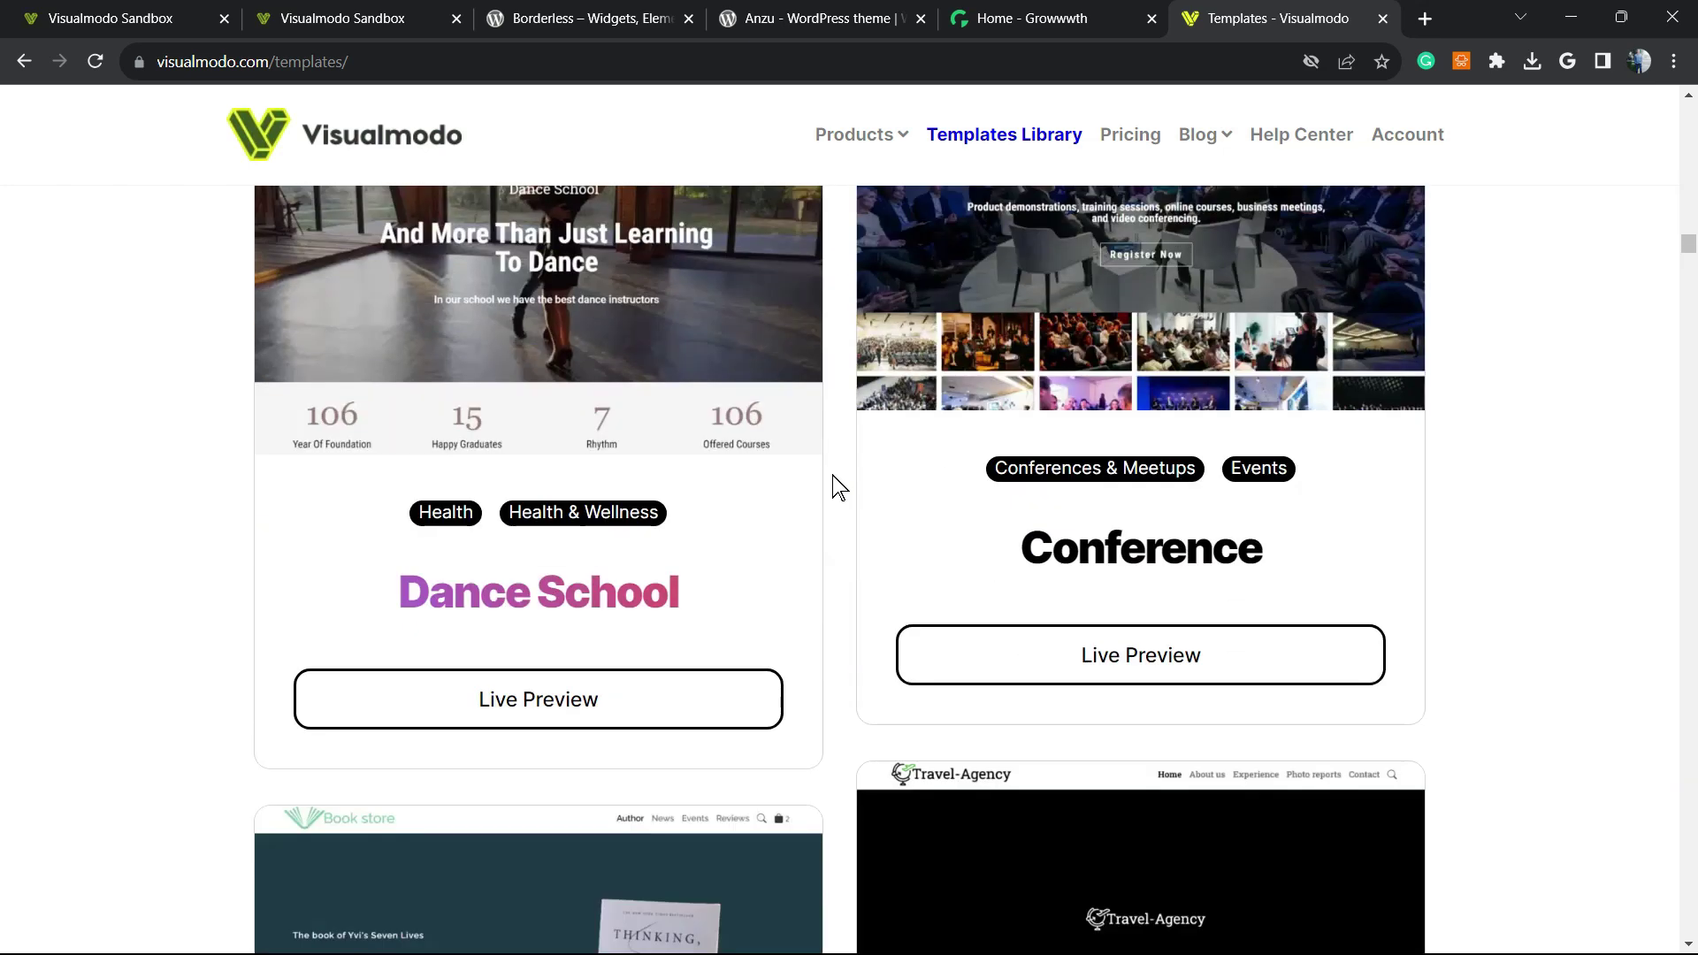
scroll(839, 487, down, 20)
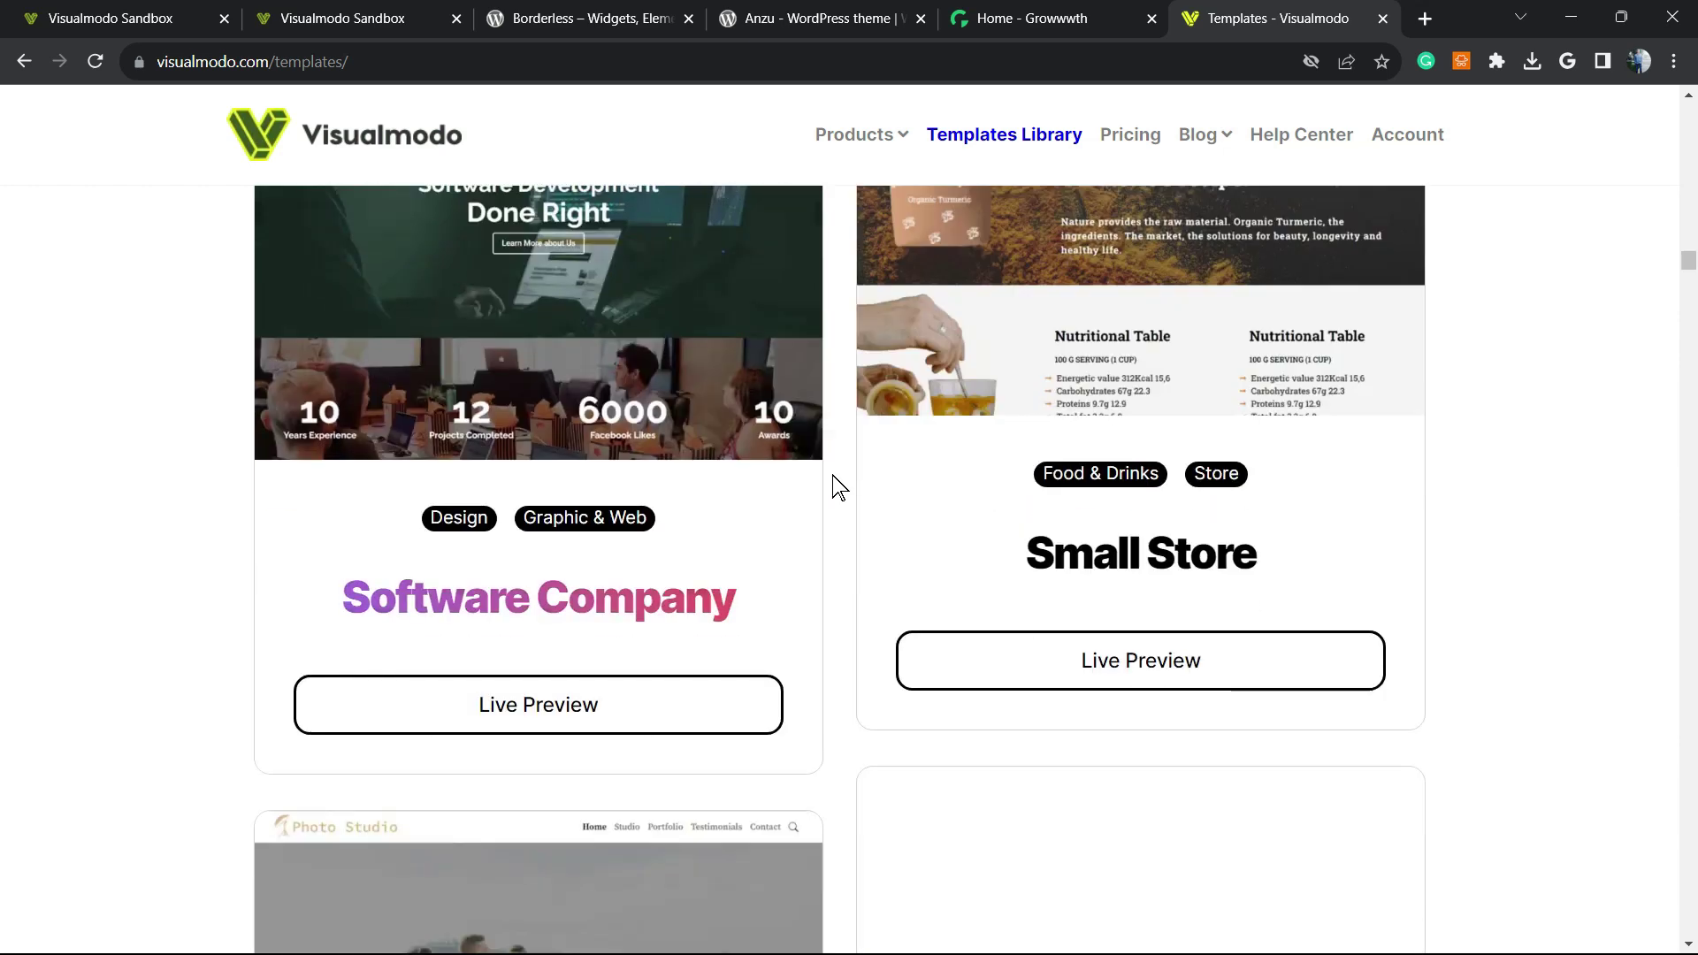
scroll(832, 487, down, 20)
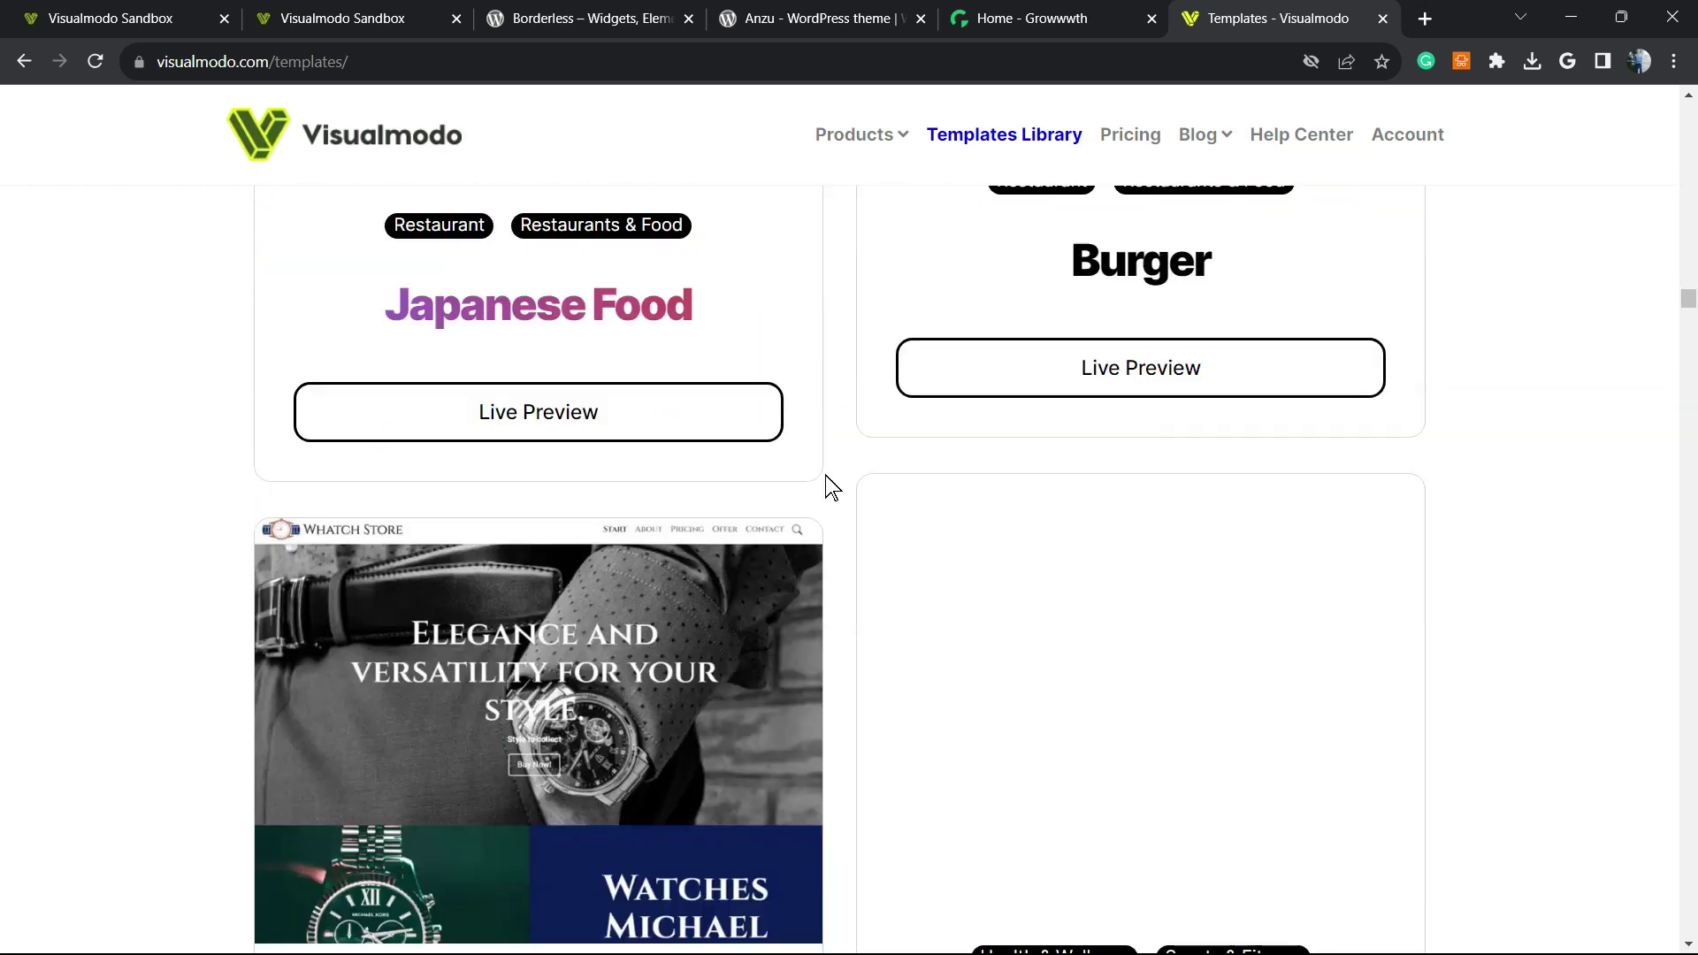
scroll(812, 478, down, 20)
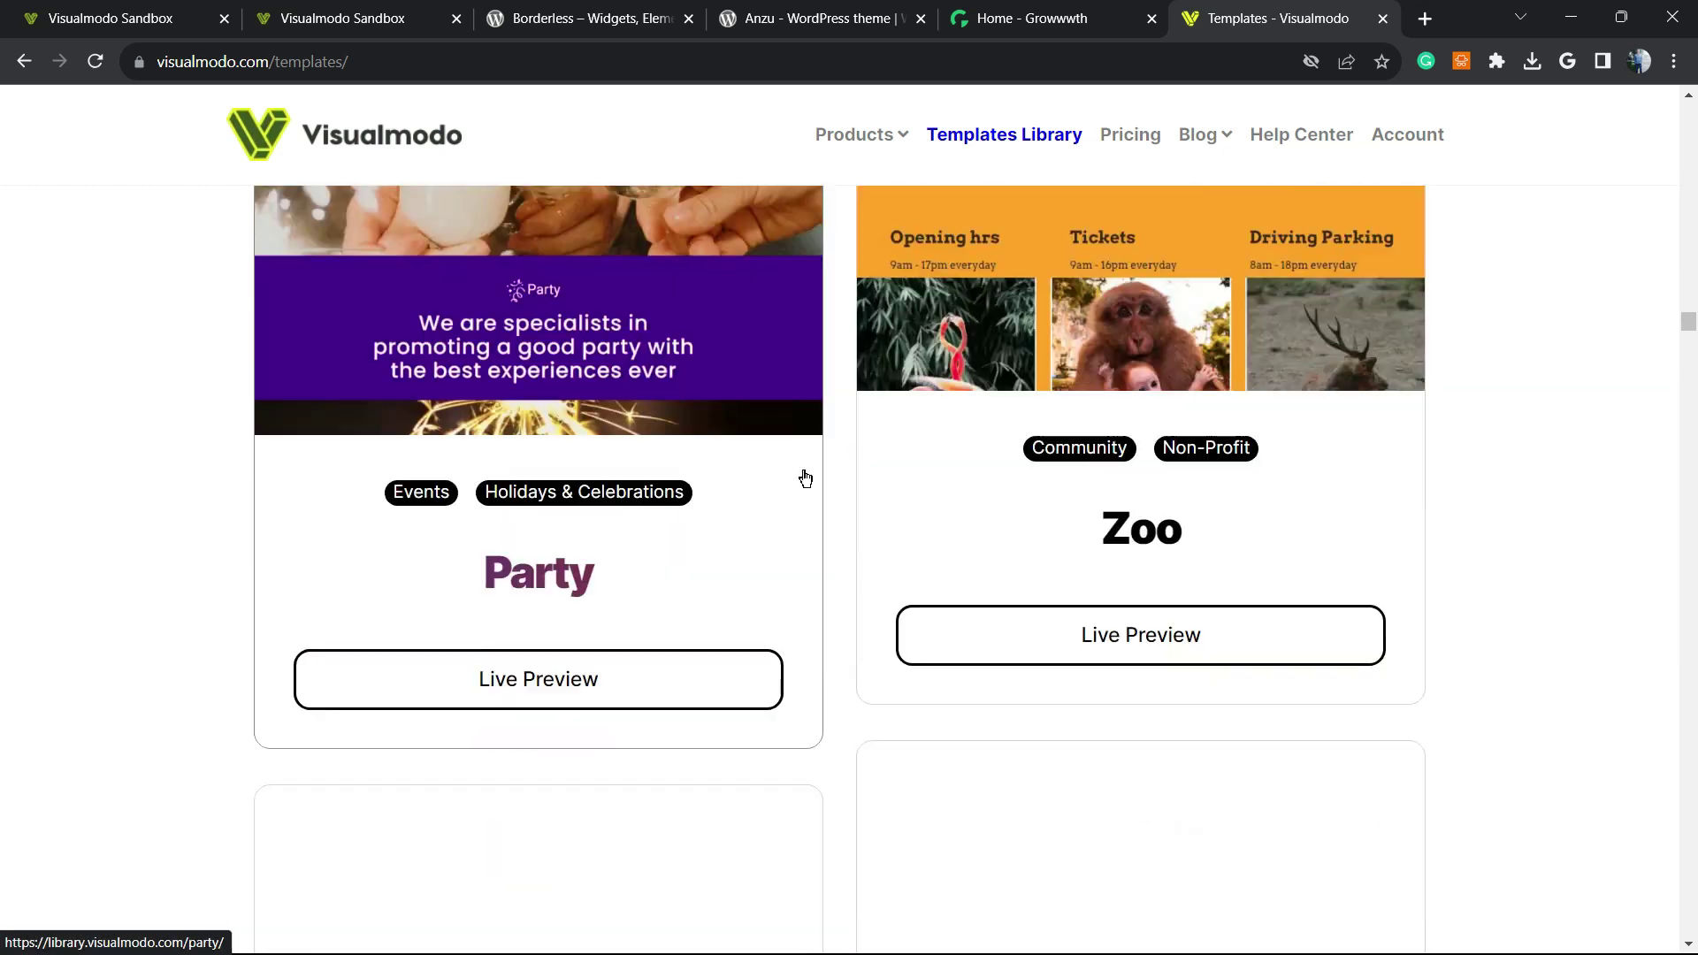
scroll(804, 478, down, 20)
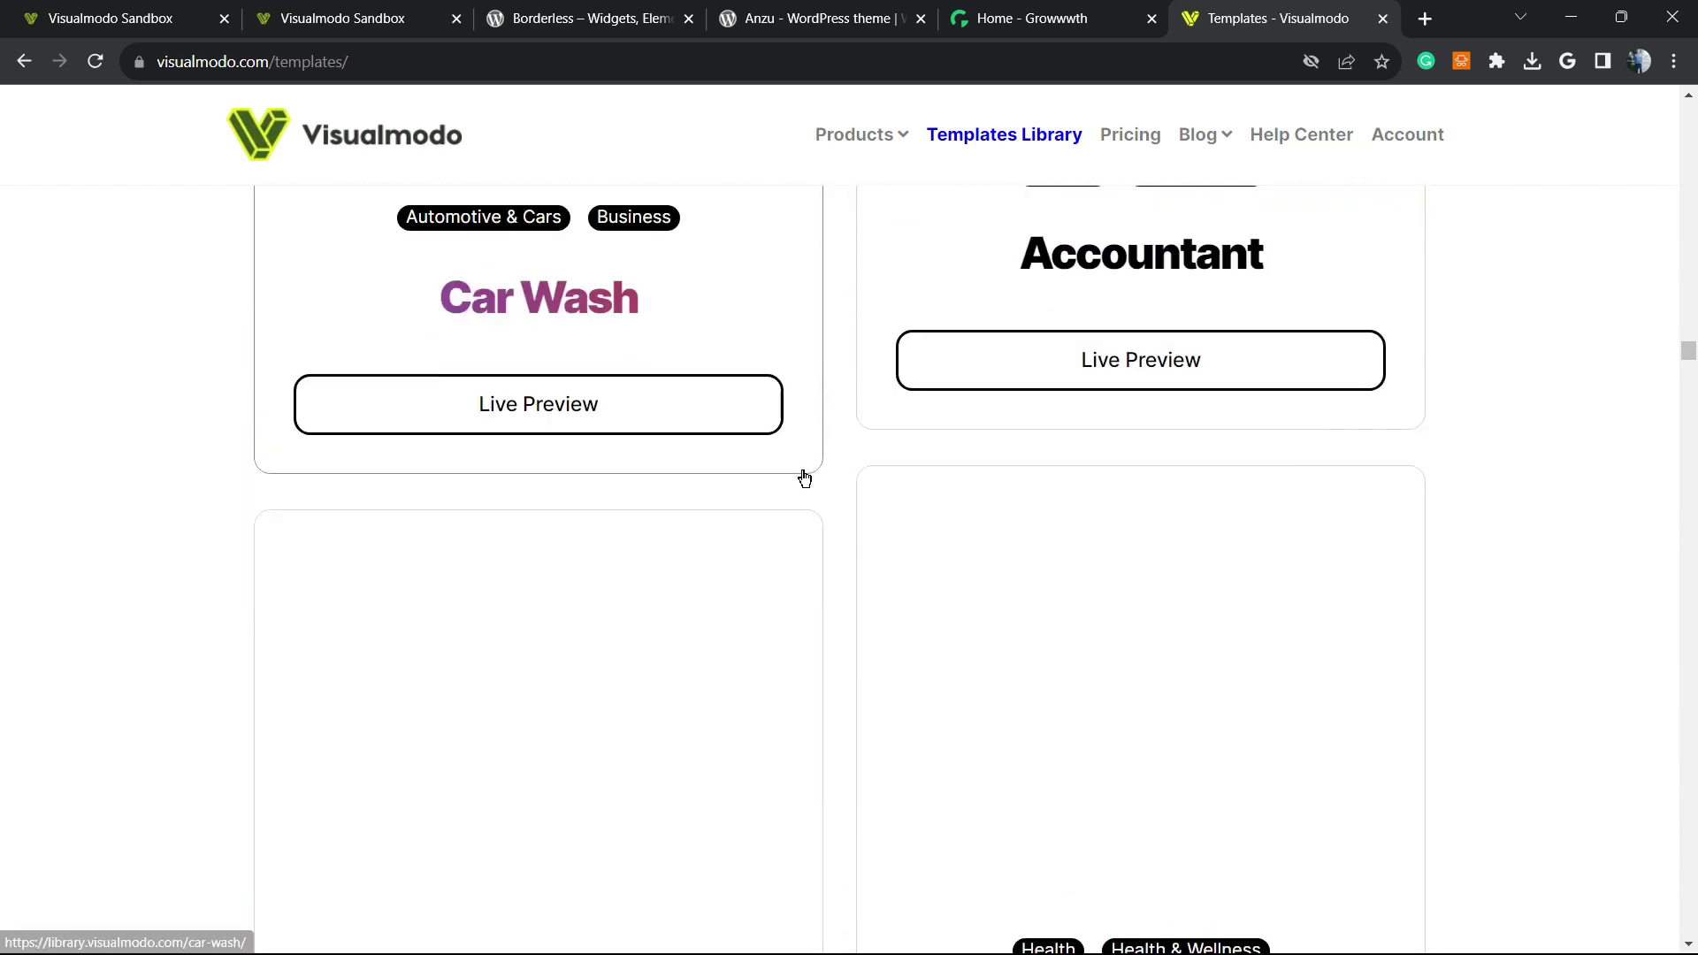
scroll(806, 480, down, 20)
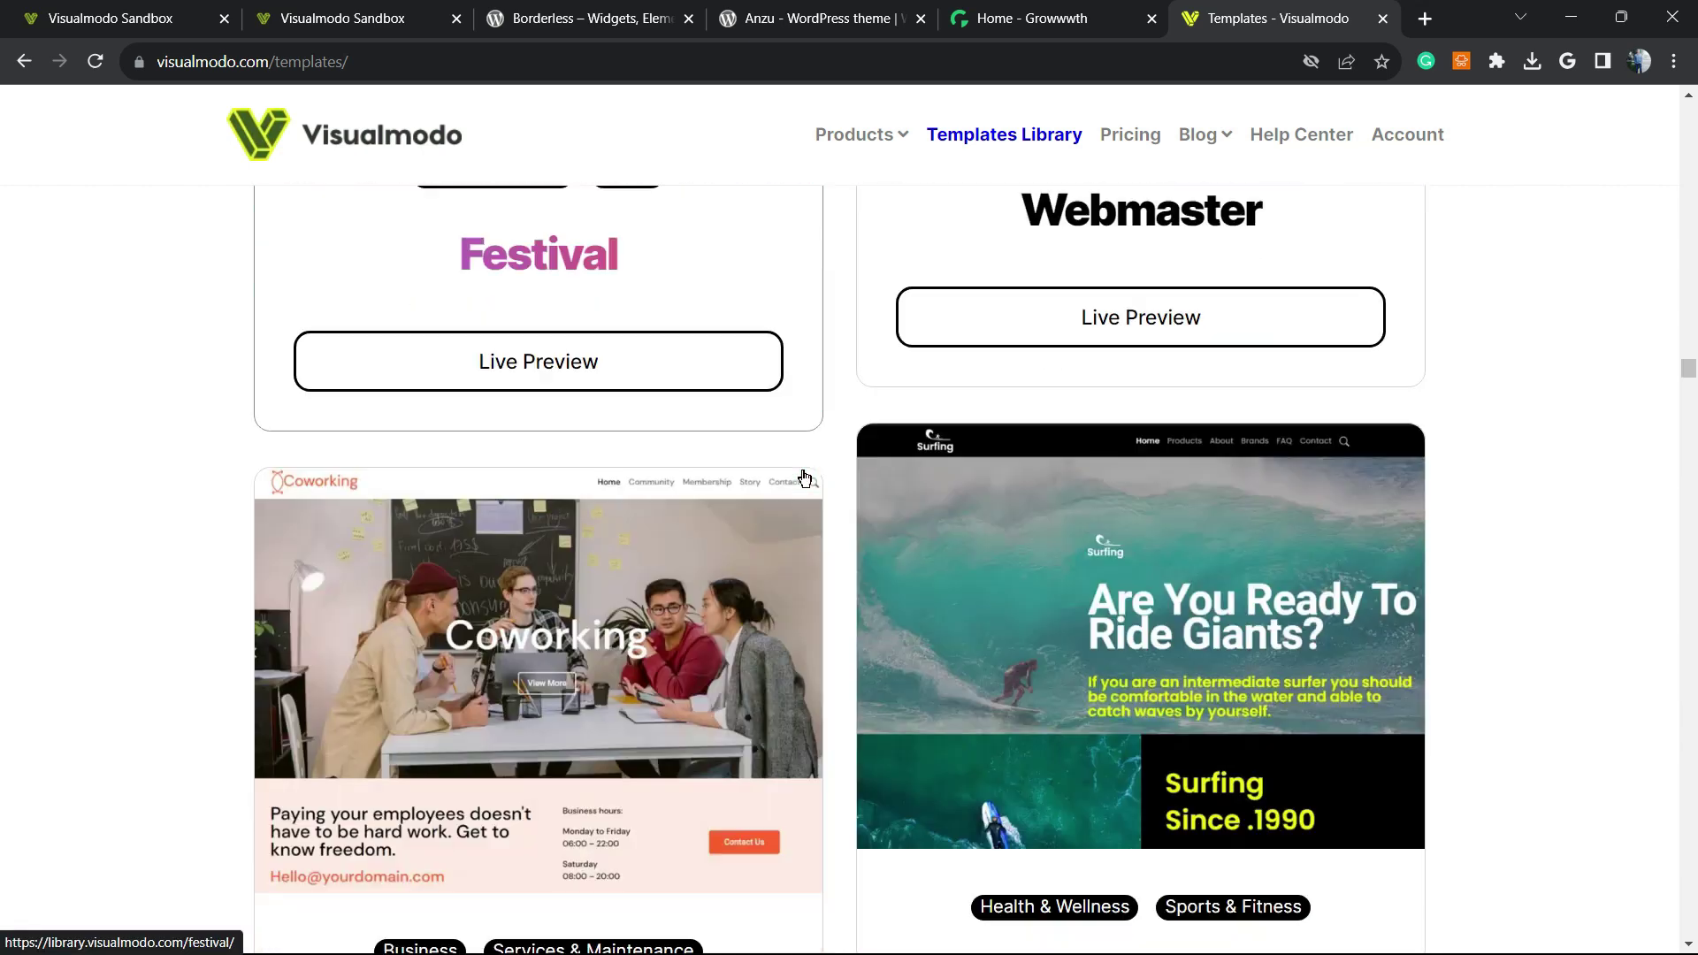
scroll(804, 482, down, 15)
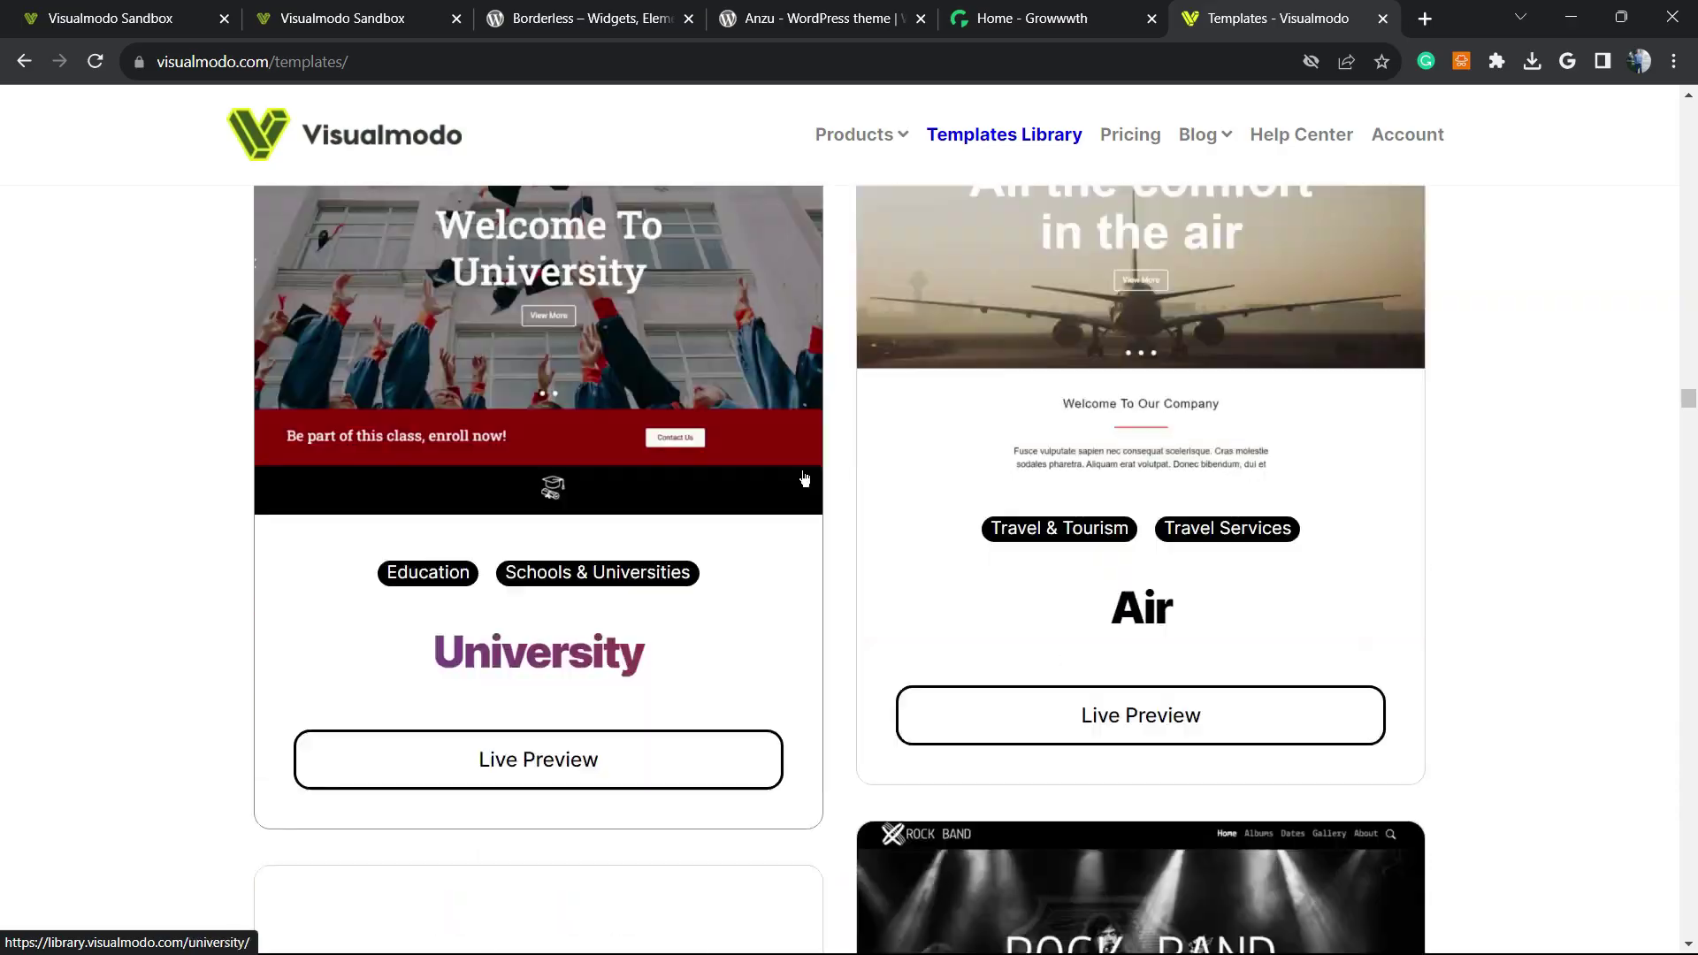